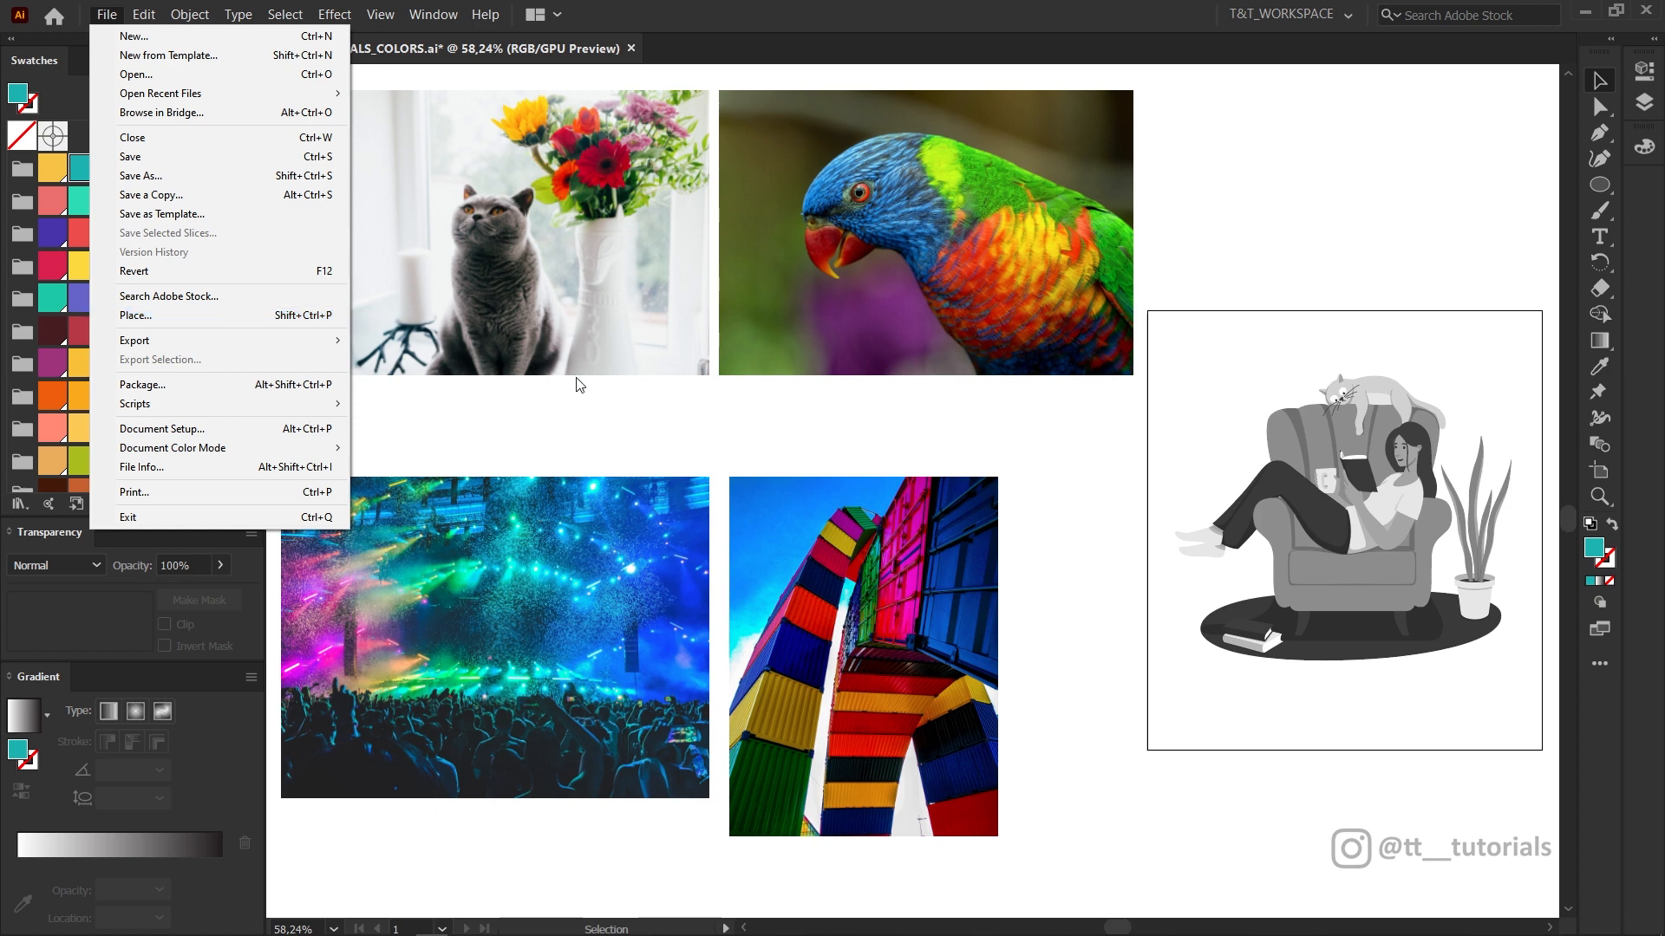
- Draw a teal square below the cat photo and duplicate it into an evenly spaced row of seven squares
{"action": "left_click", "coordinate": [655, 409]}
{"action": "key", "text": "m"}
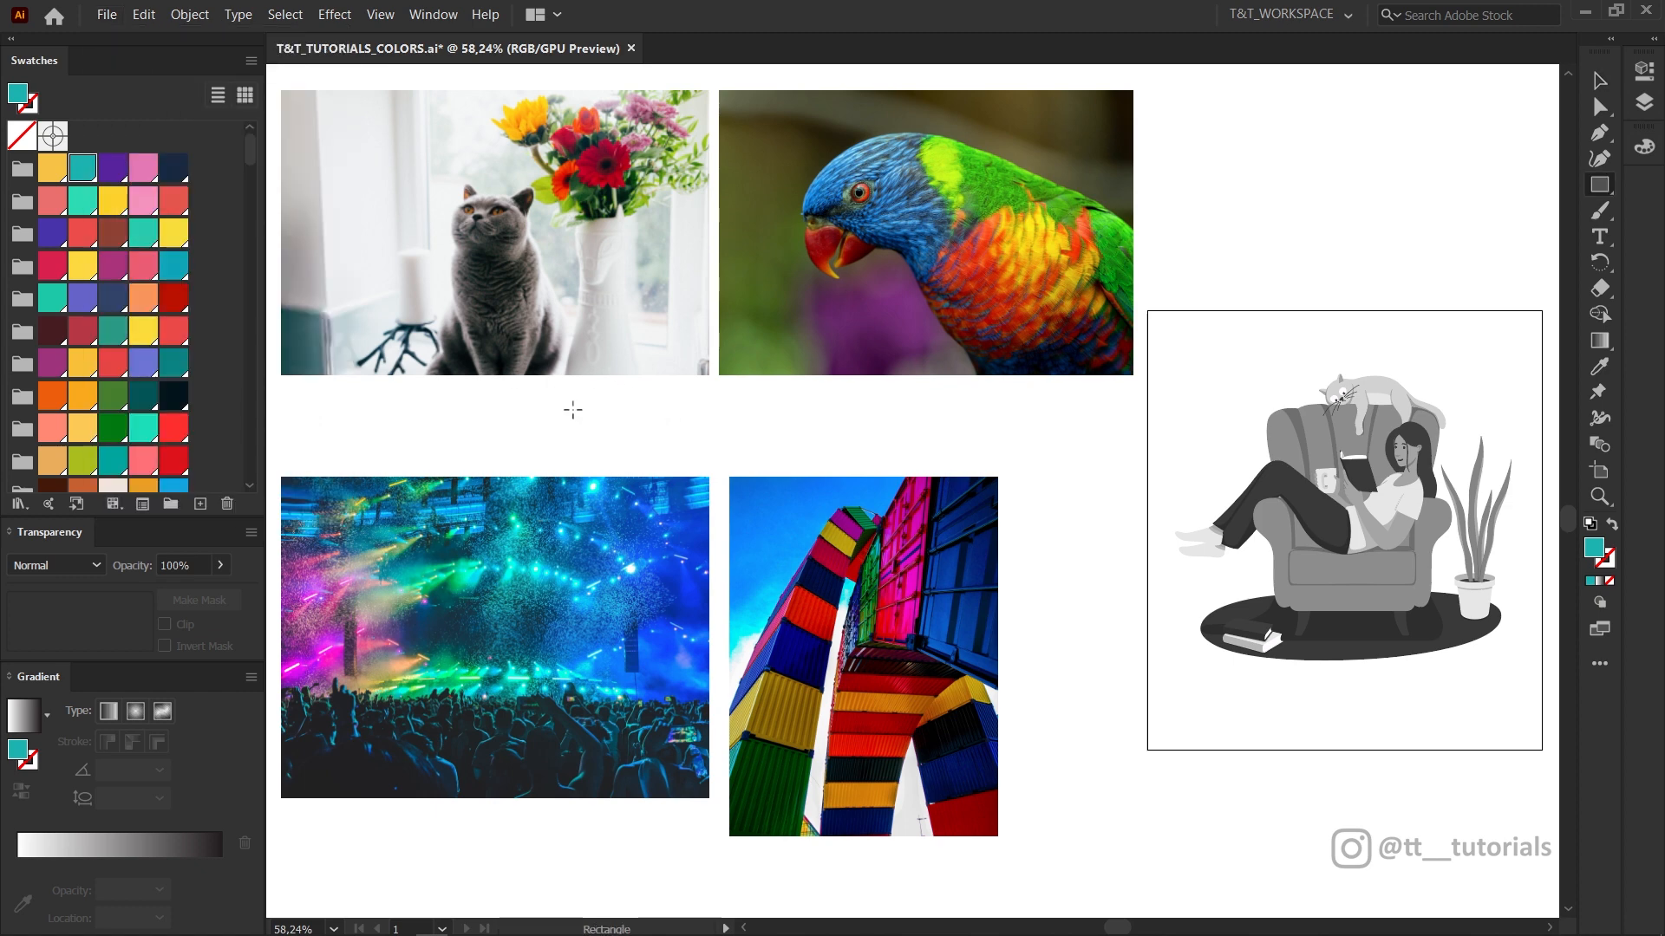
{"action": "mouse_move", "coordinate": [302, 394]}
{"action": "left_mouse_down"}
{"action": "mouse_move", "coordinate": [350, 442]}
{"action": "mouse_move", "coordinate": [383, 418]}
{"action": "left_mouse_up"}
{"action": "key", "text": "ctrl+d"}
{"action": "key", "text": "ctrl+d"}
{"action": "key", "text": "ctrl+d"}
{"action": "key", "text": "ctrl+d"}
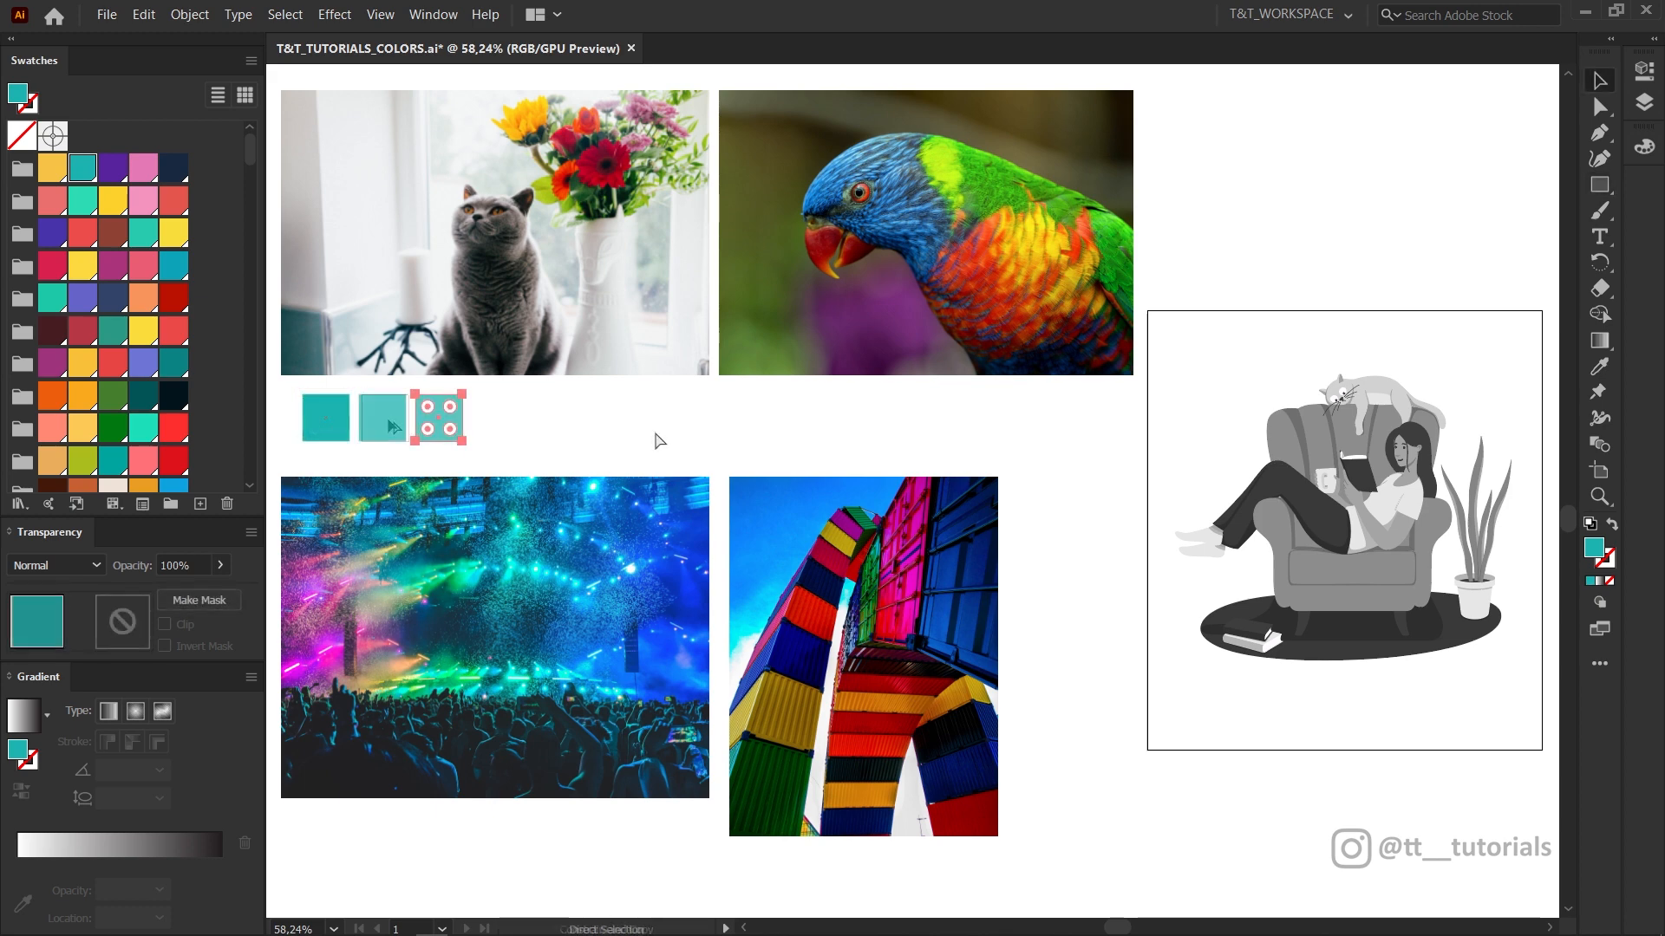
{"action": "key", "text": "ctrl+d"}
{"action": "key", "text": "ctrl+d"}
{"action": "key", "text": "ctrl+d"}
{"action": "key", "text": "ctrl+d"}
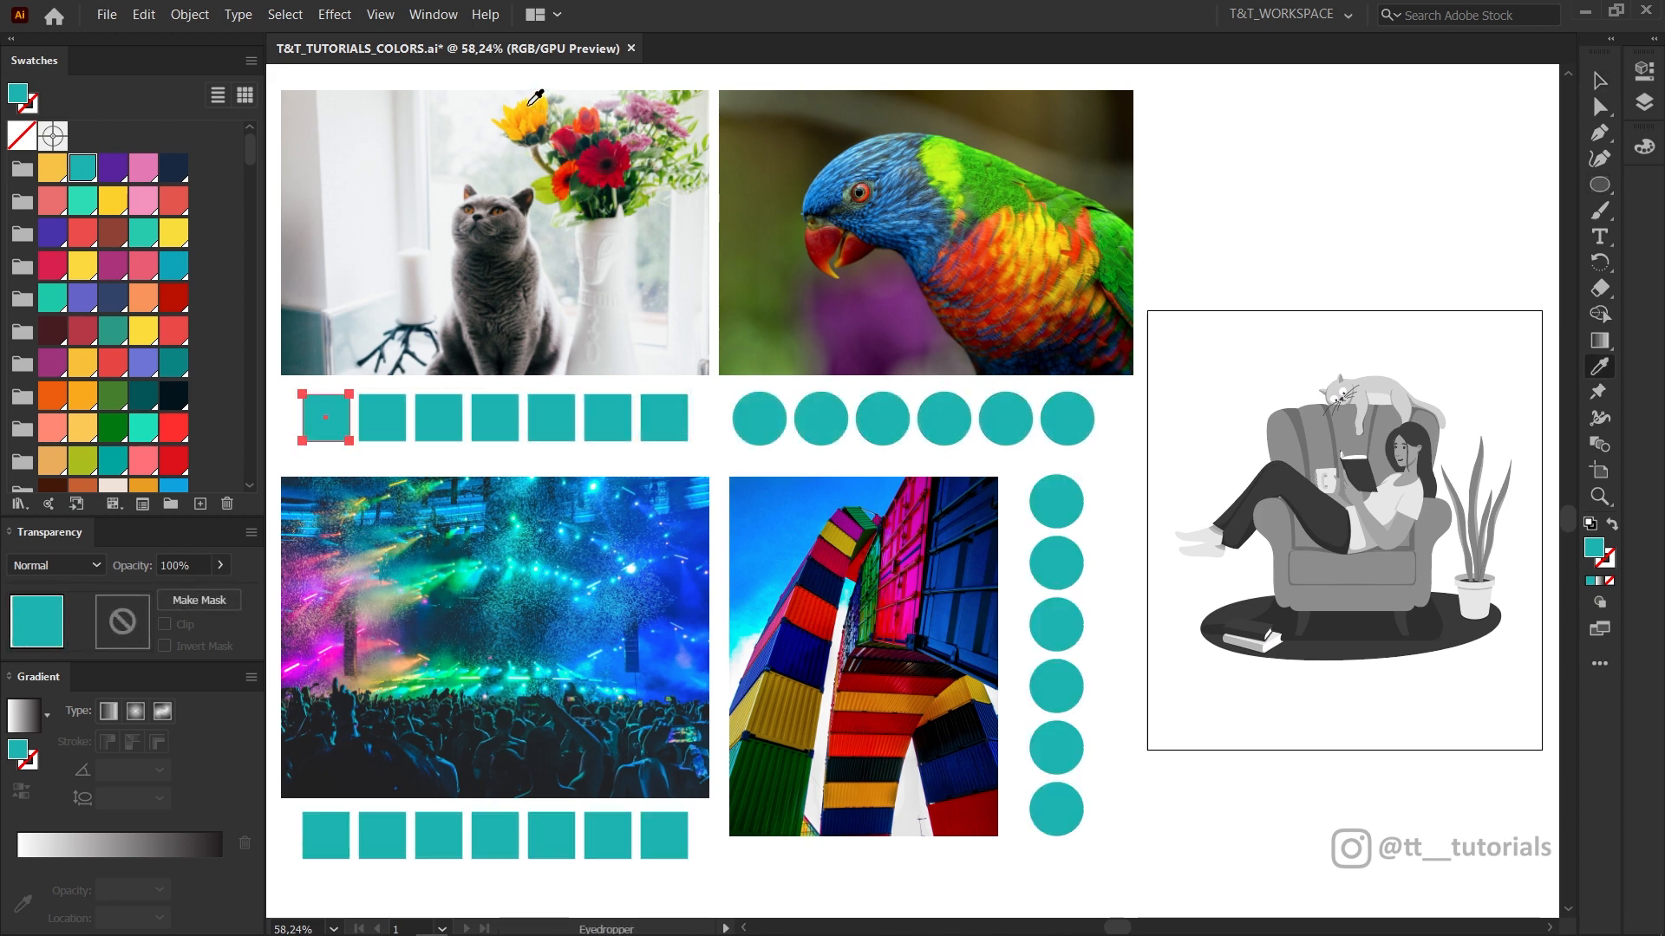
- Recolor the squares and circles beside the four photos with colors sampled from each photo using the Eyedropper
{"action": "left_click", "coordinate": [531, 106]}
{"action": "key", "text": "v"}
{"action": "left_click", "coordinate": [397, 419]}
{"action": "key", "text": "i"}
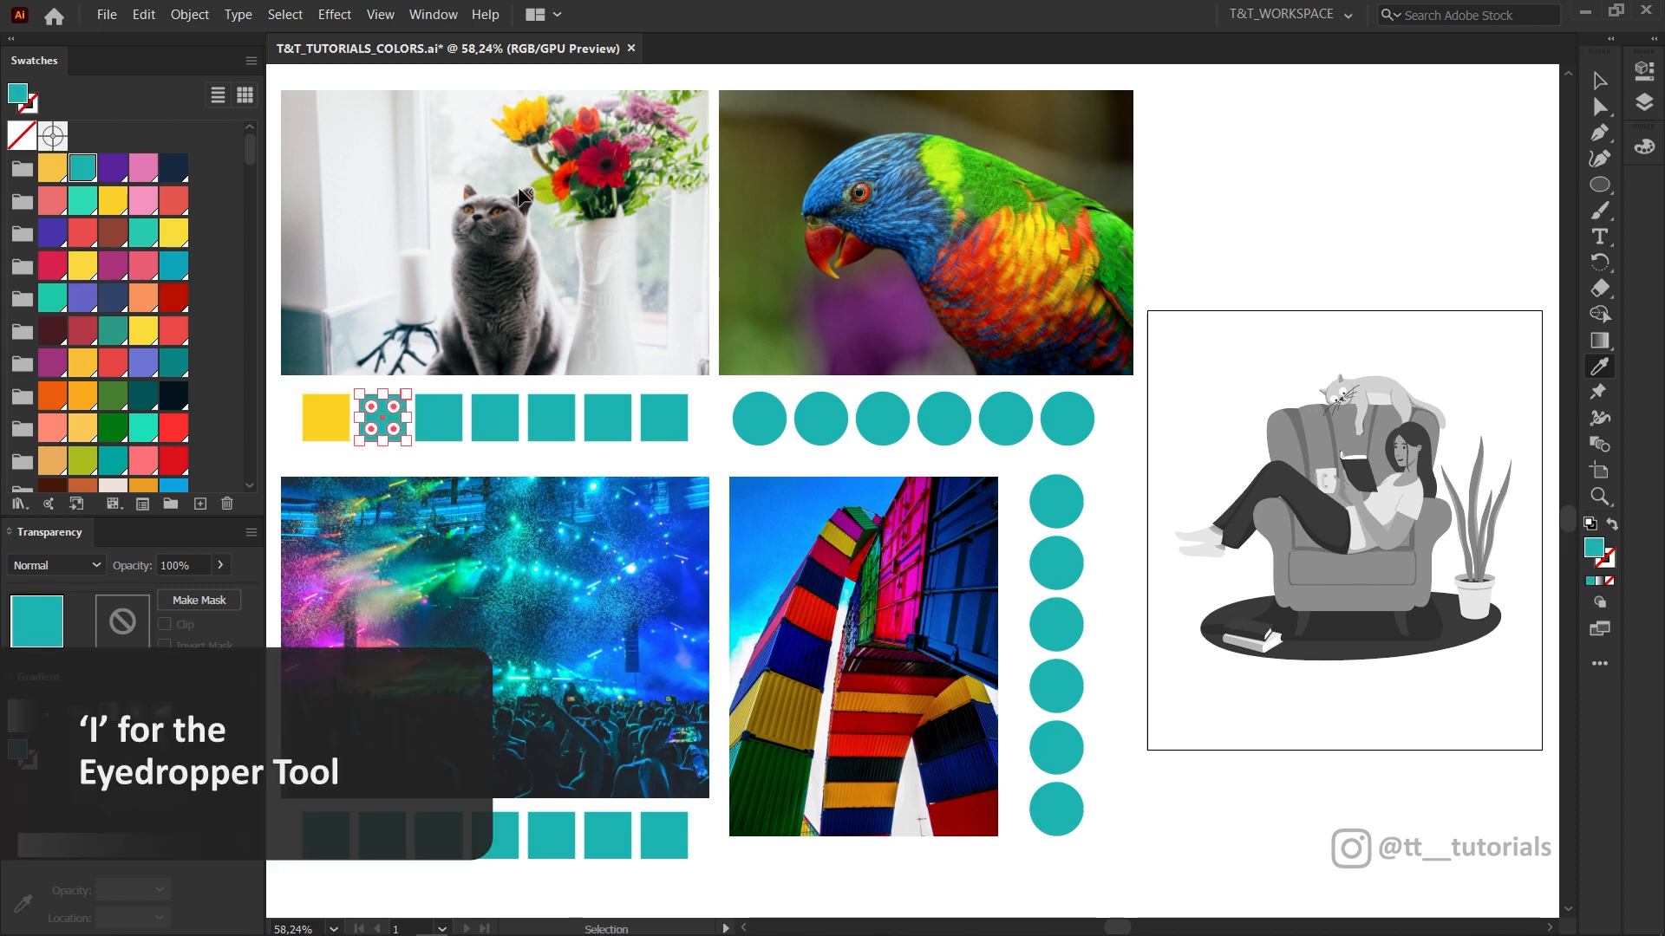
{"action": "left_click", "coordinate": [571, 128]}
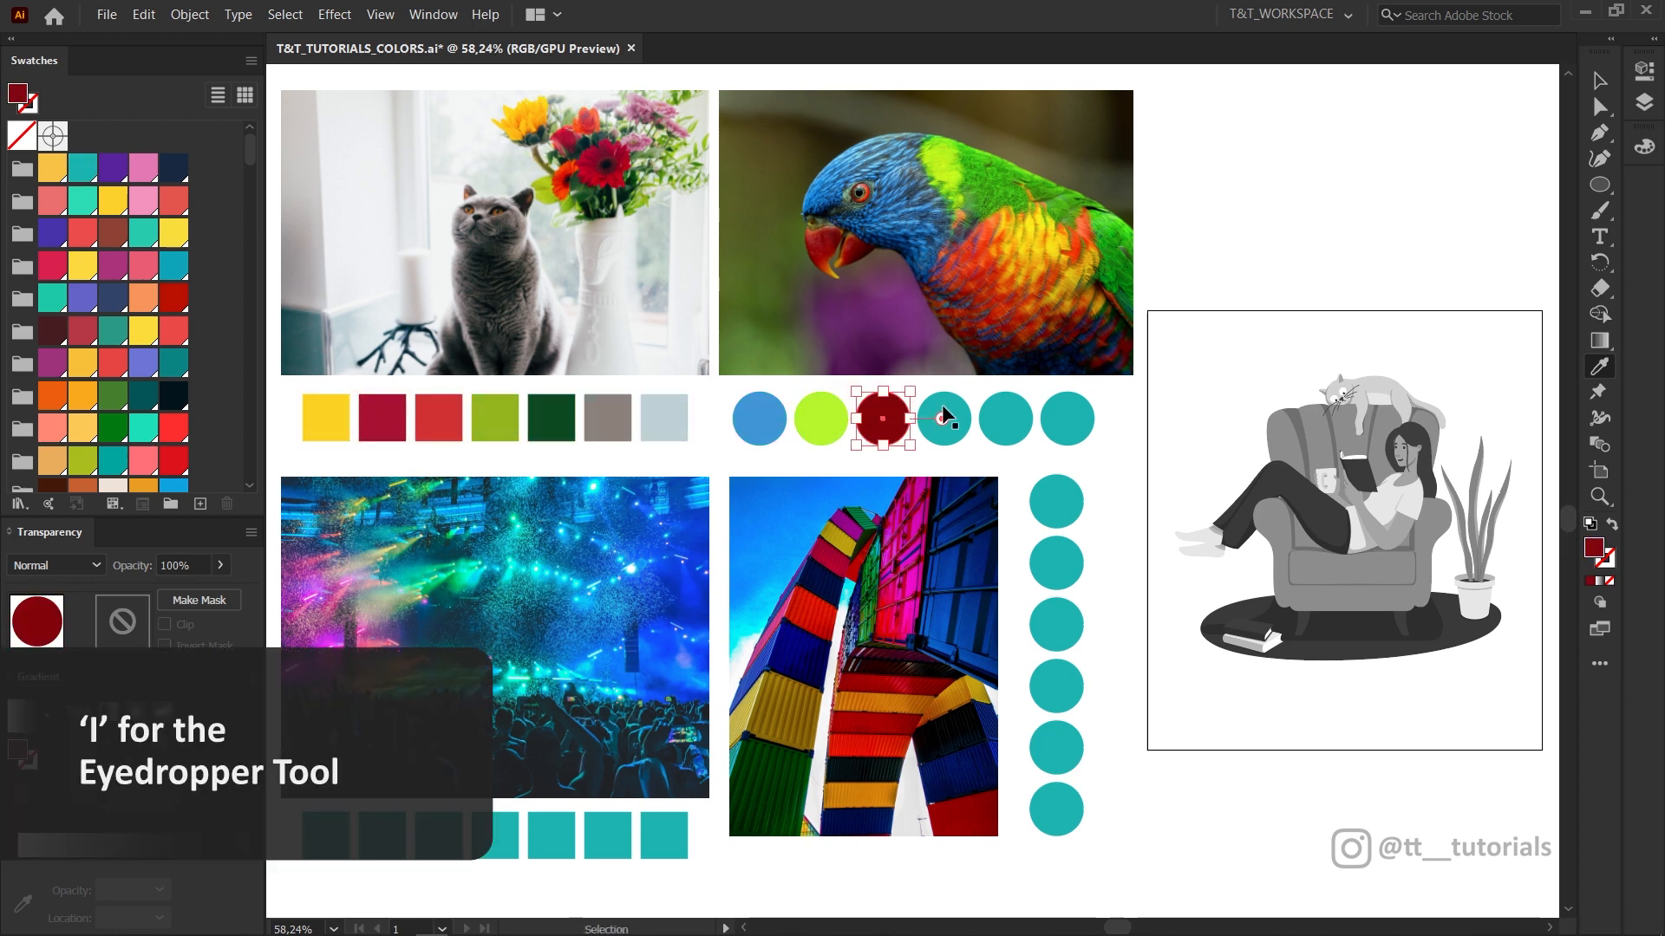
{"action": "left_click", "coordinate": [943, 419]}
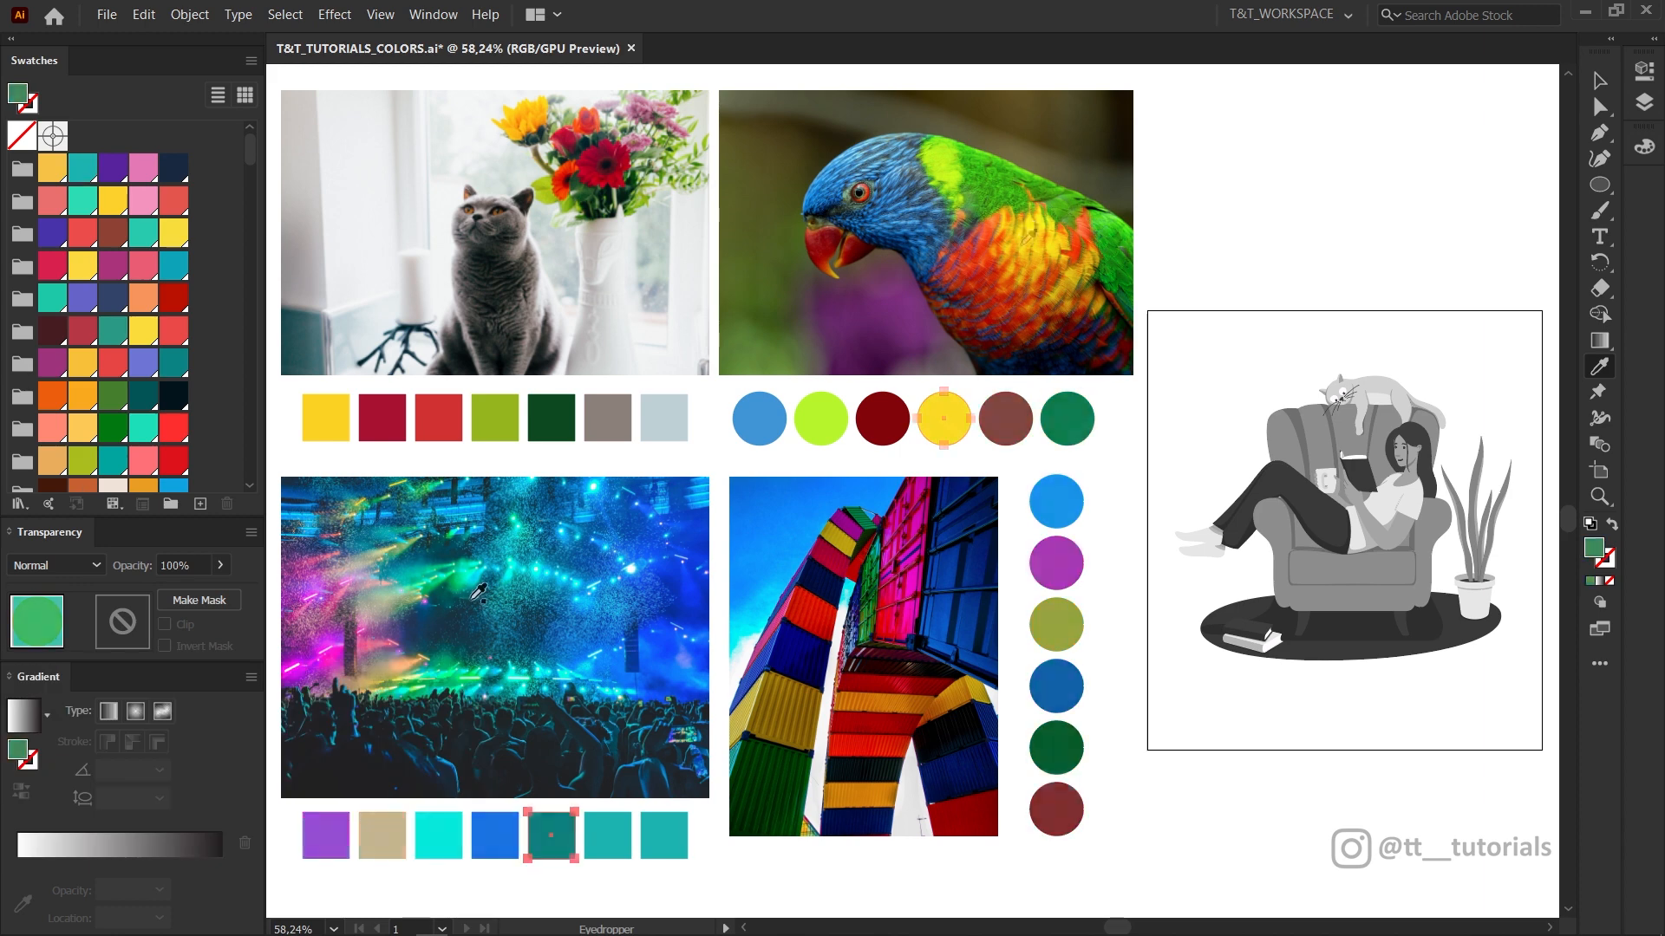
{"action": "left_click", "coordinate": [325, 593]}
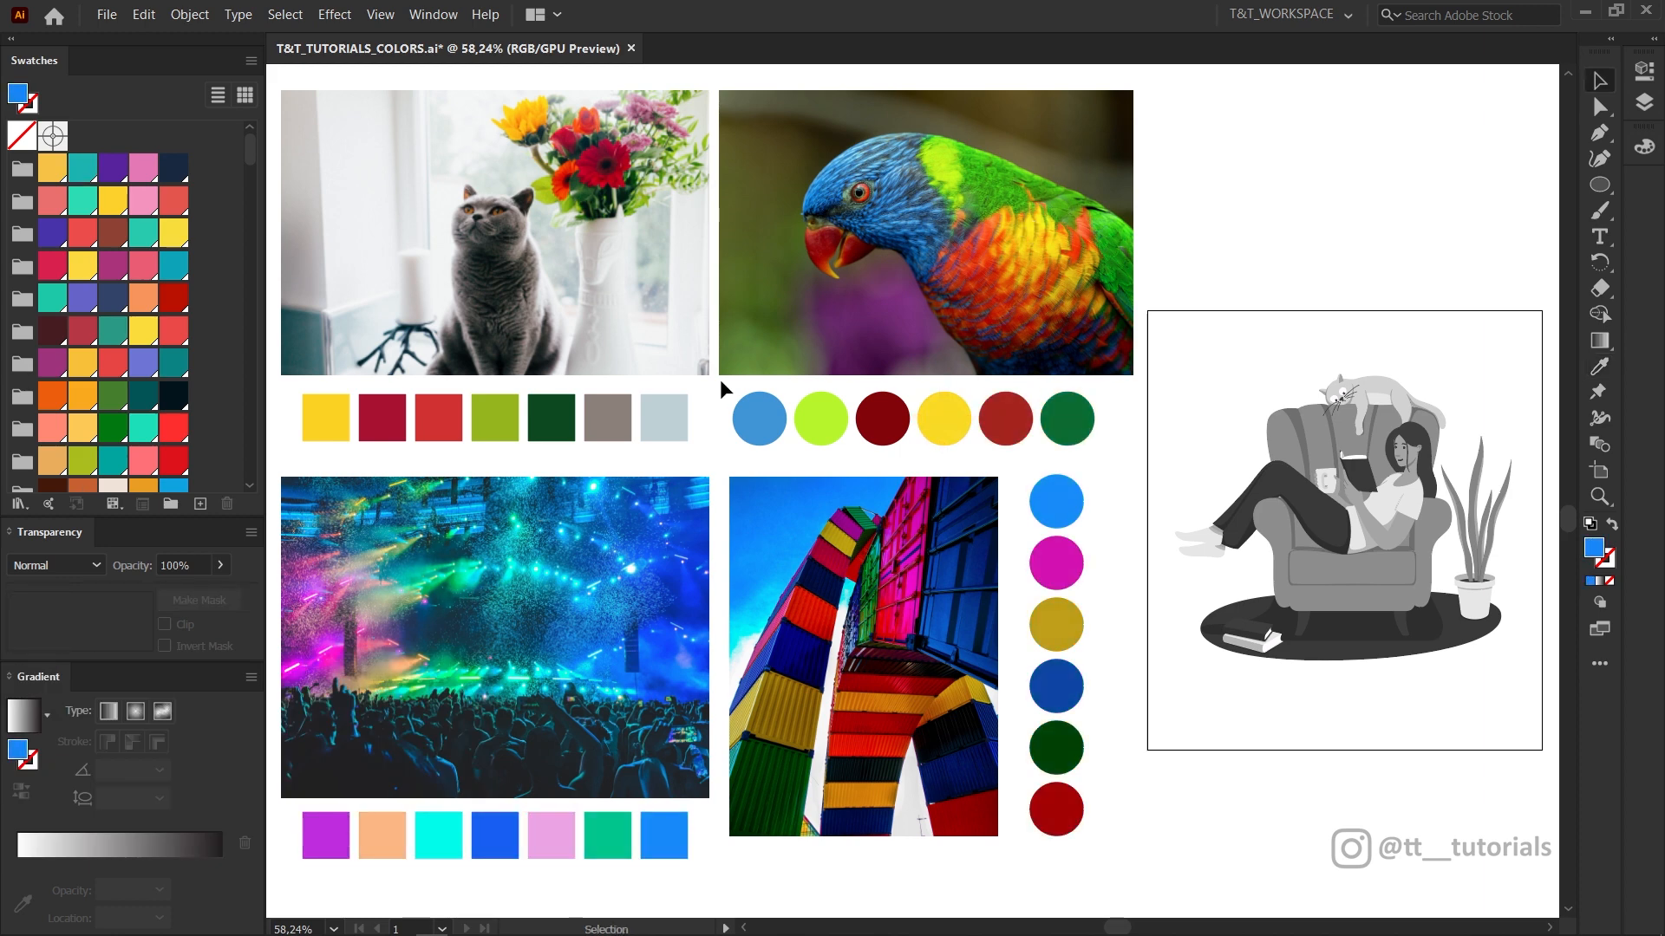
- Save the colors of the six circles below the parrot photo as a global color group named 156, and deselect them
{"action": "left_click_drag", "start_coordinate": [722, 382], "coordinate": [1110, 456]}
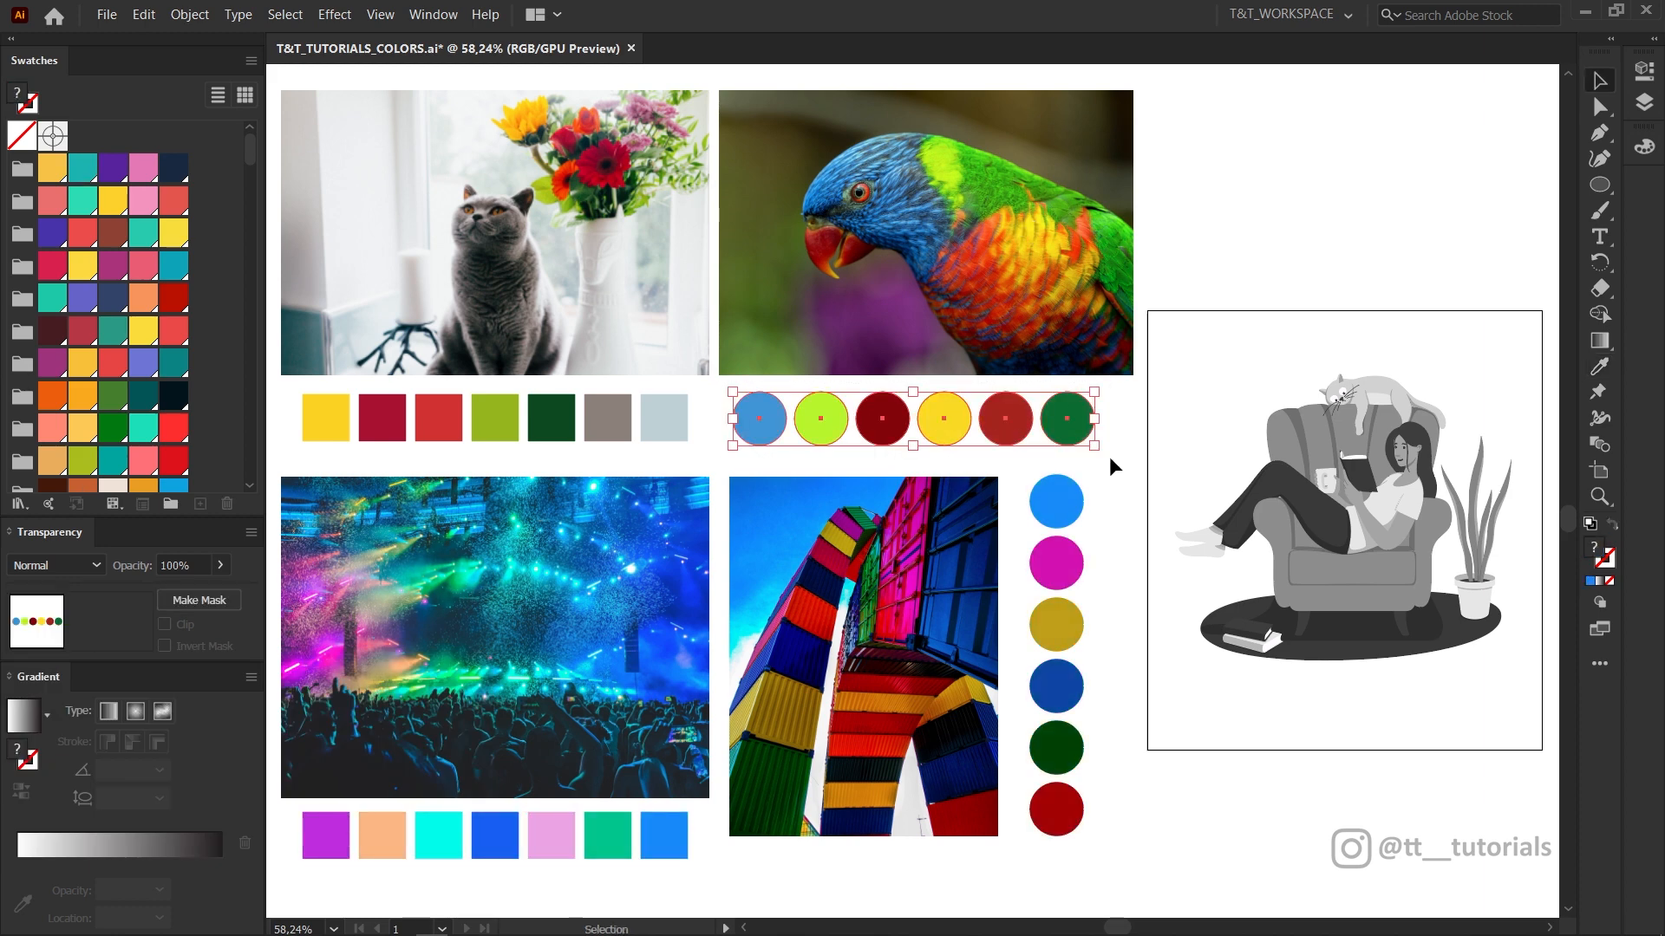
{"action": "left_click", "coordinate": [172, 505]}
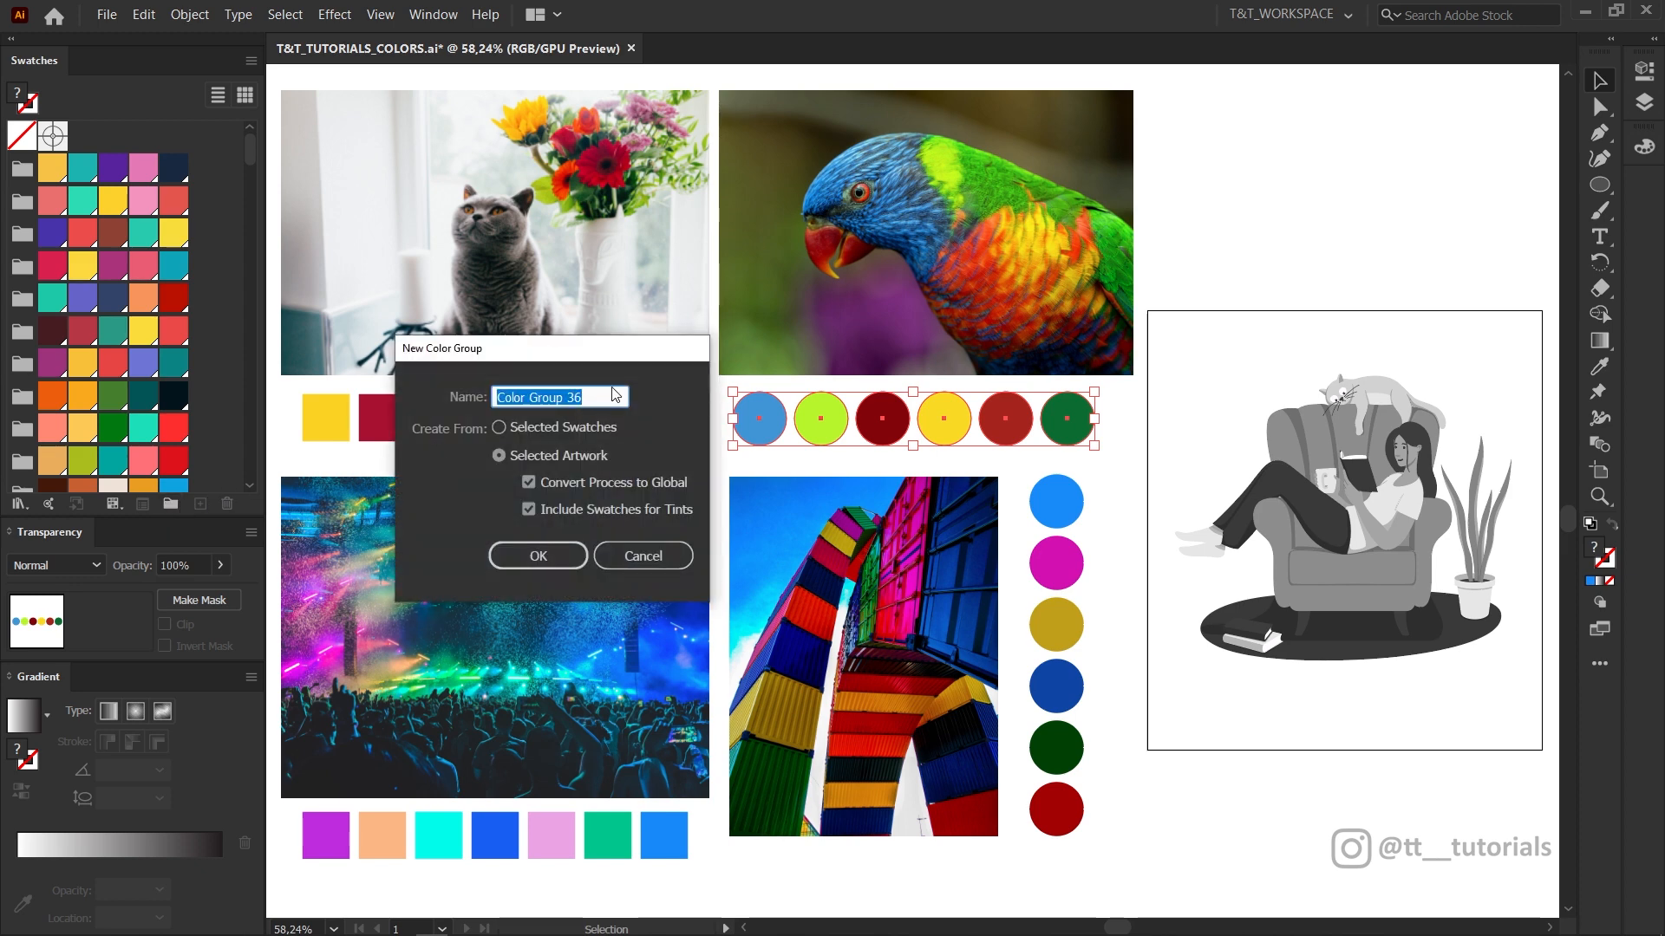
{"action": "type", "text": "156"}
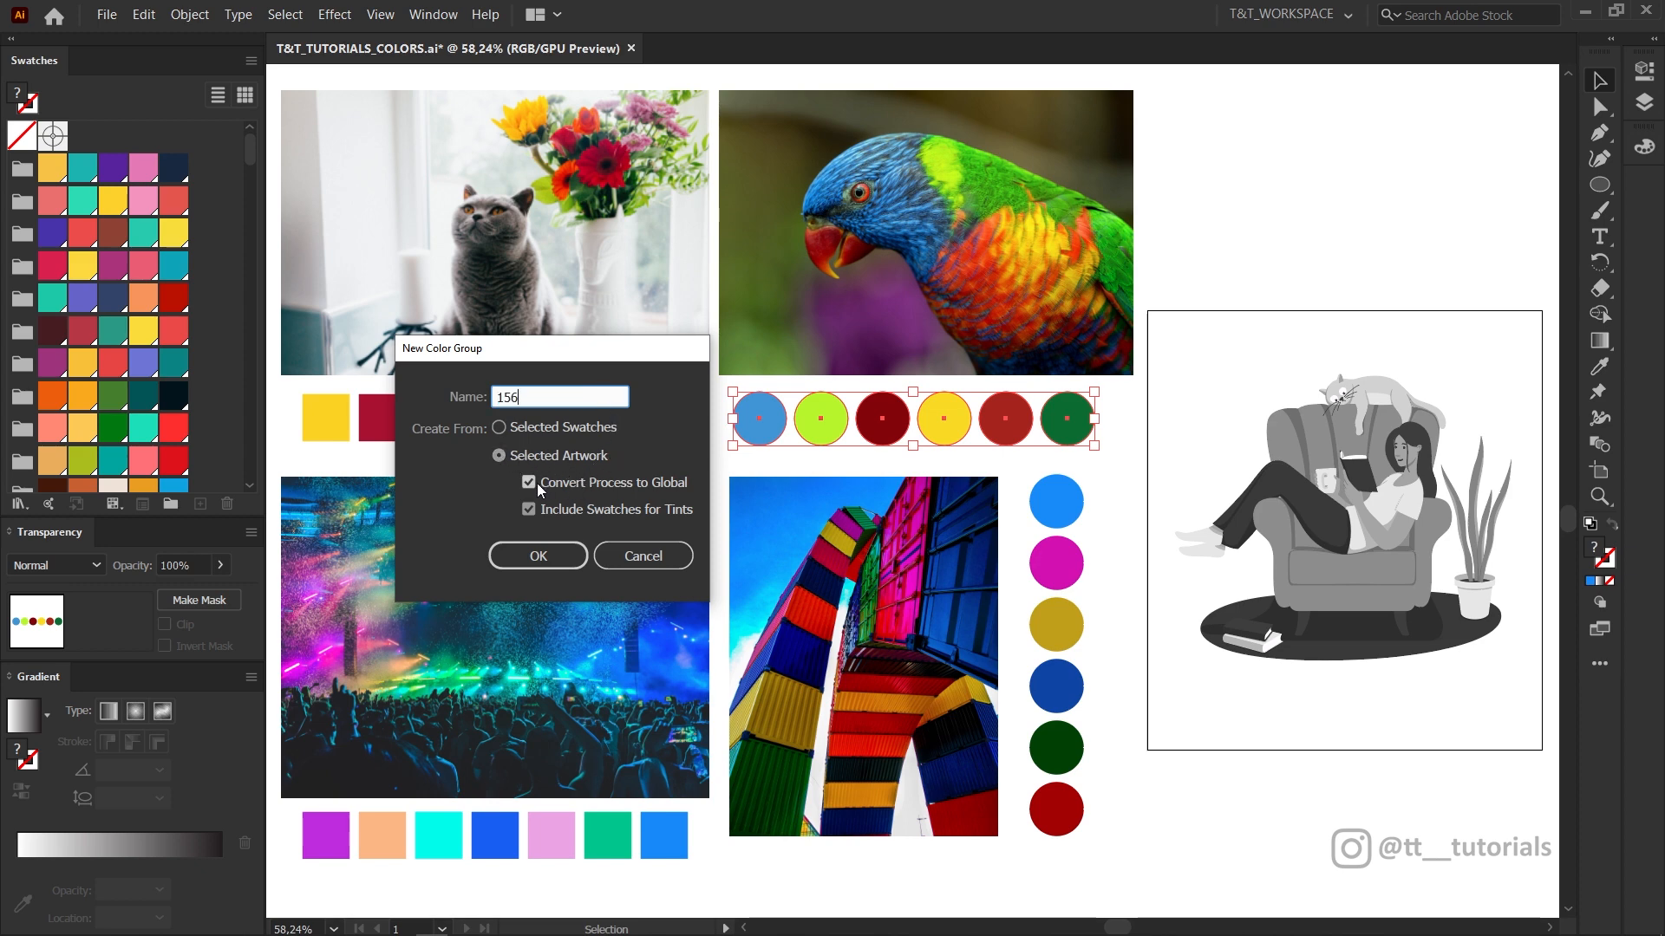
{"action": "left_click", "coordinate": [557, 549]}
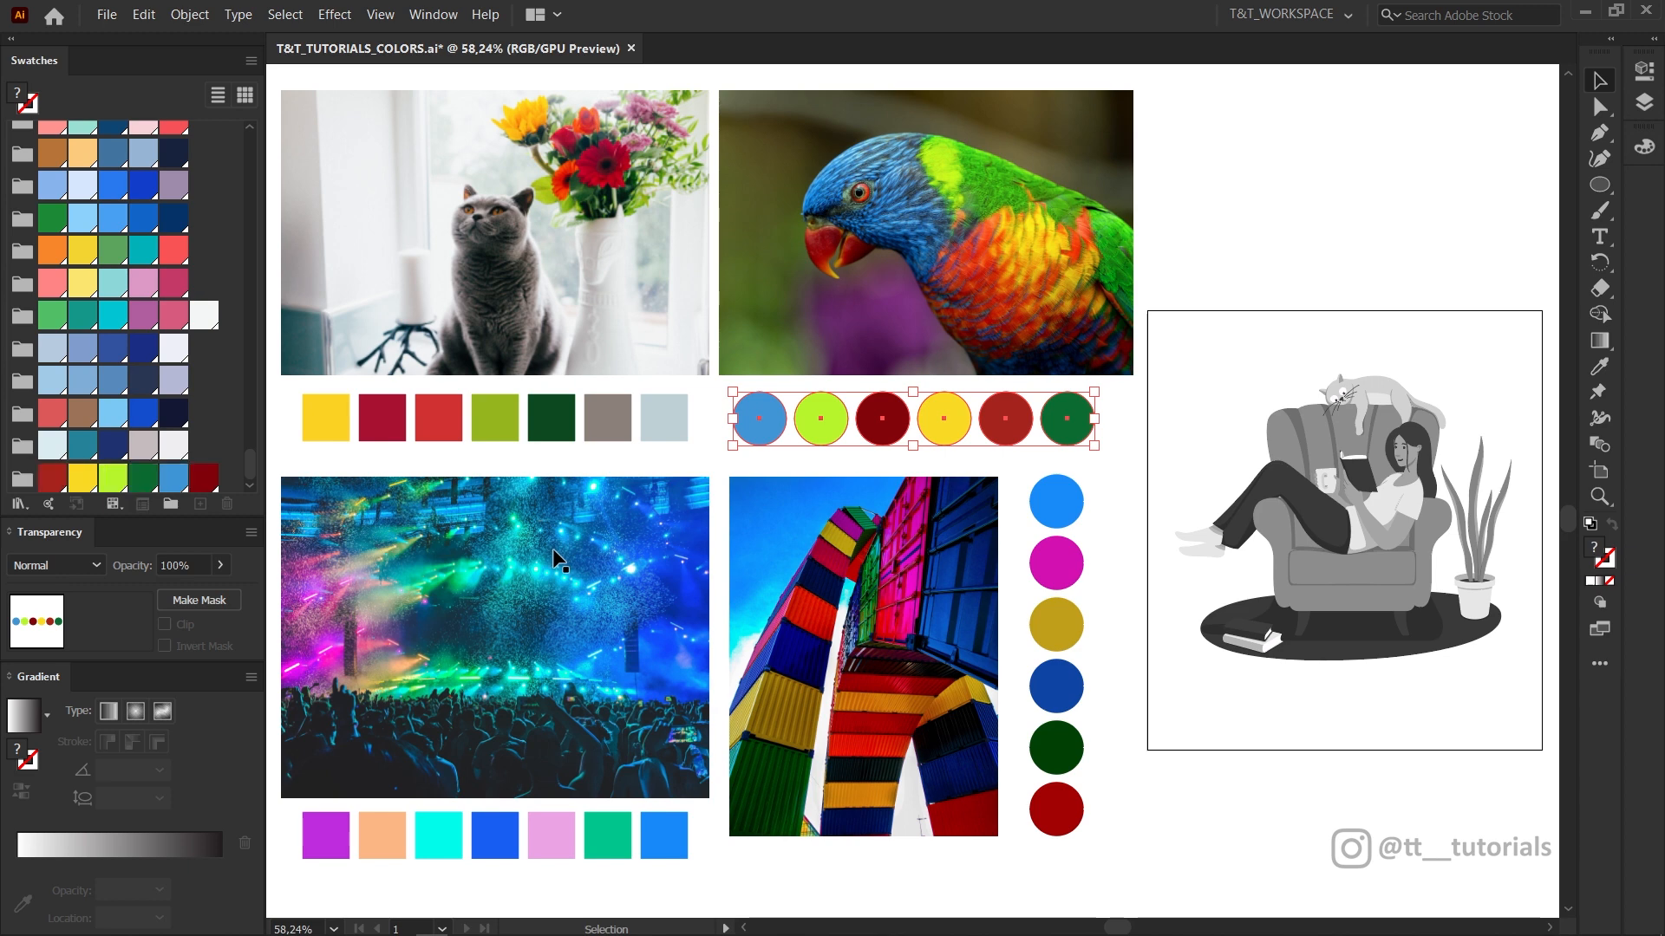
{"action": "key", "text": "ctrl+shift+a"}
- Browse the Adobe Color Themes and add the Gaia theme to the swatches
{"action": "left_click", "coordinate": [433, 15]}
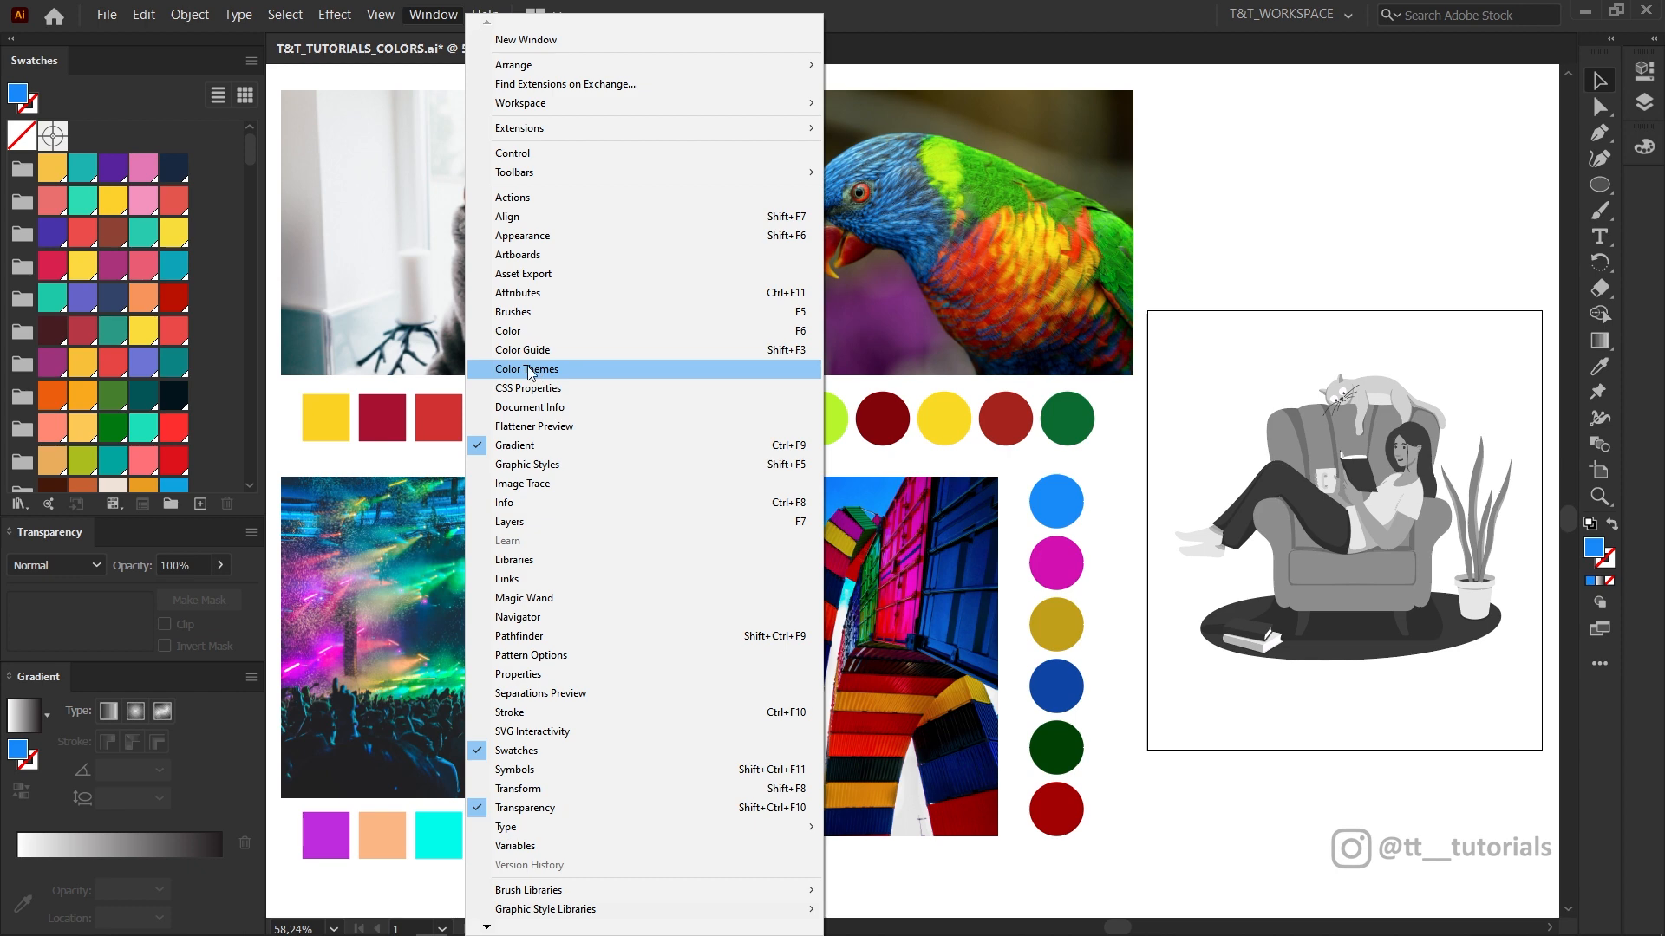
{"action": "left_click", "coordinate": [583, 370]}
{"action": "left_click_drag", "start_coordinate": [628, 277], "coordinate": [623, 616]}
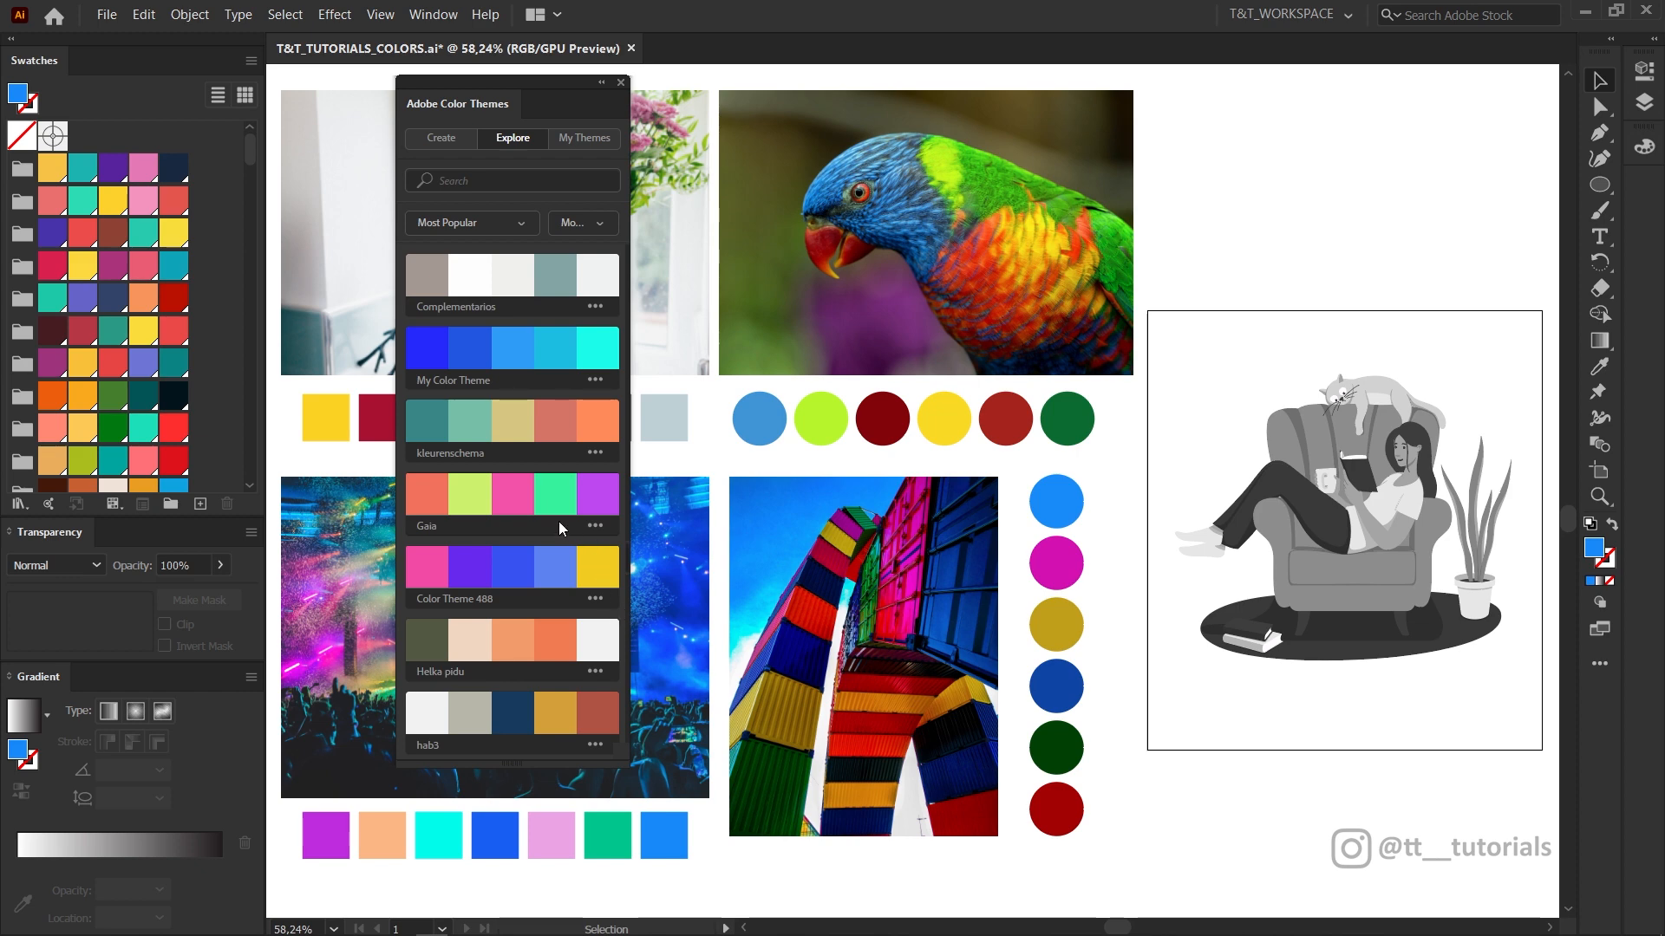
{"action": "left_click", "coordinate": [594, 526]}
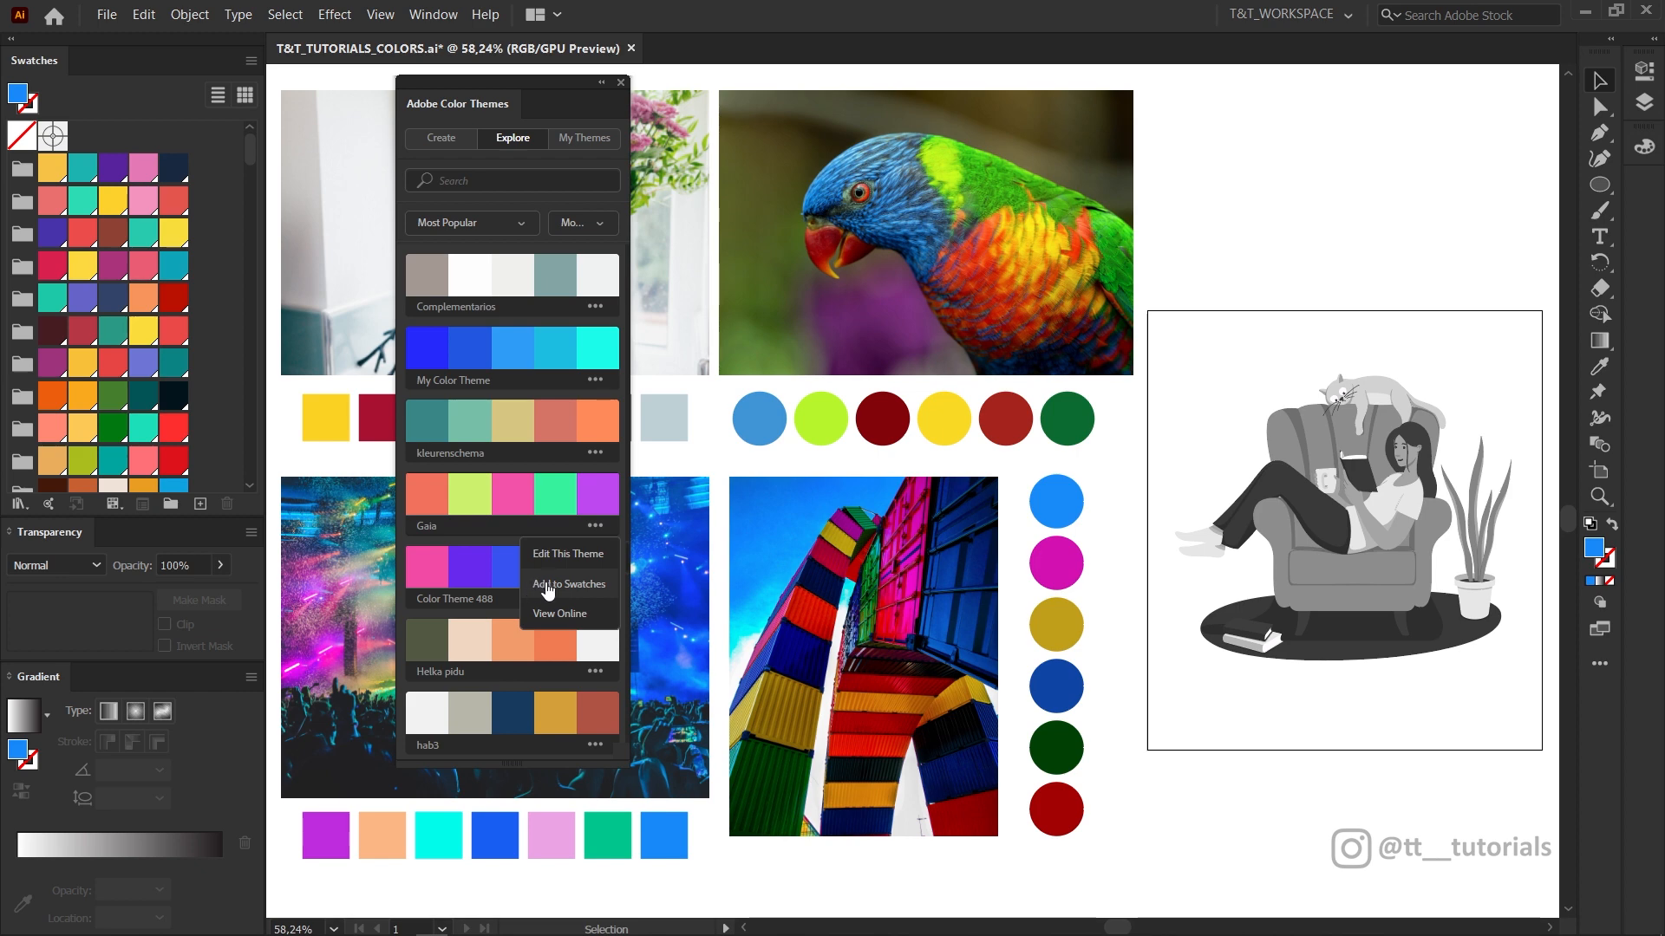
{"action": "left_click", "coordinate": [610, 586]}
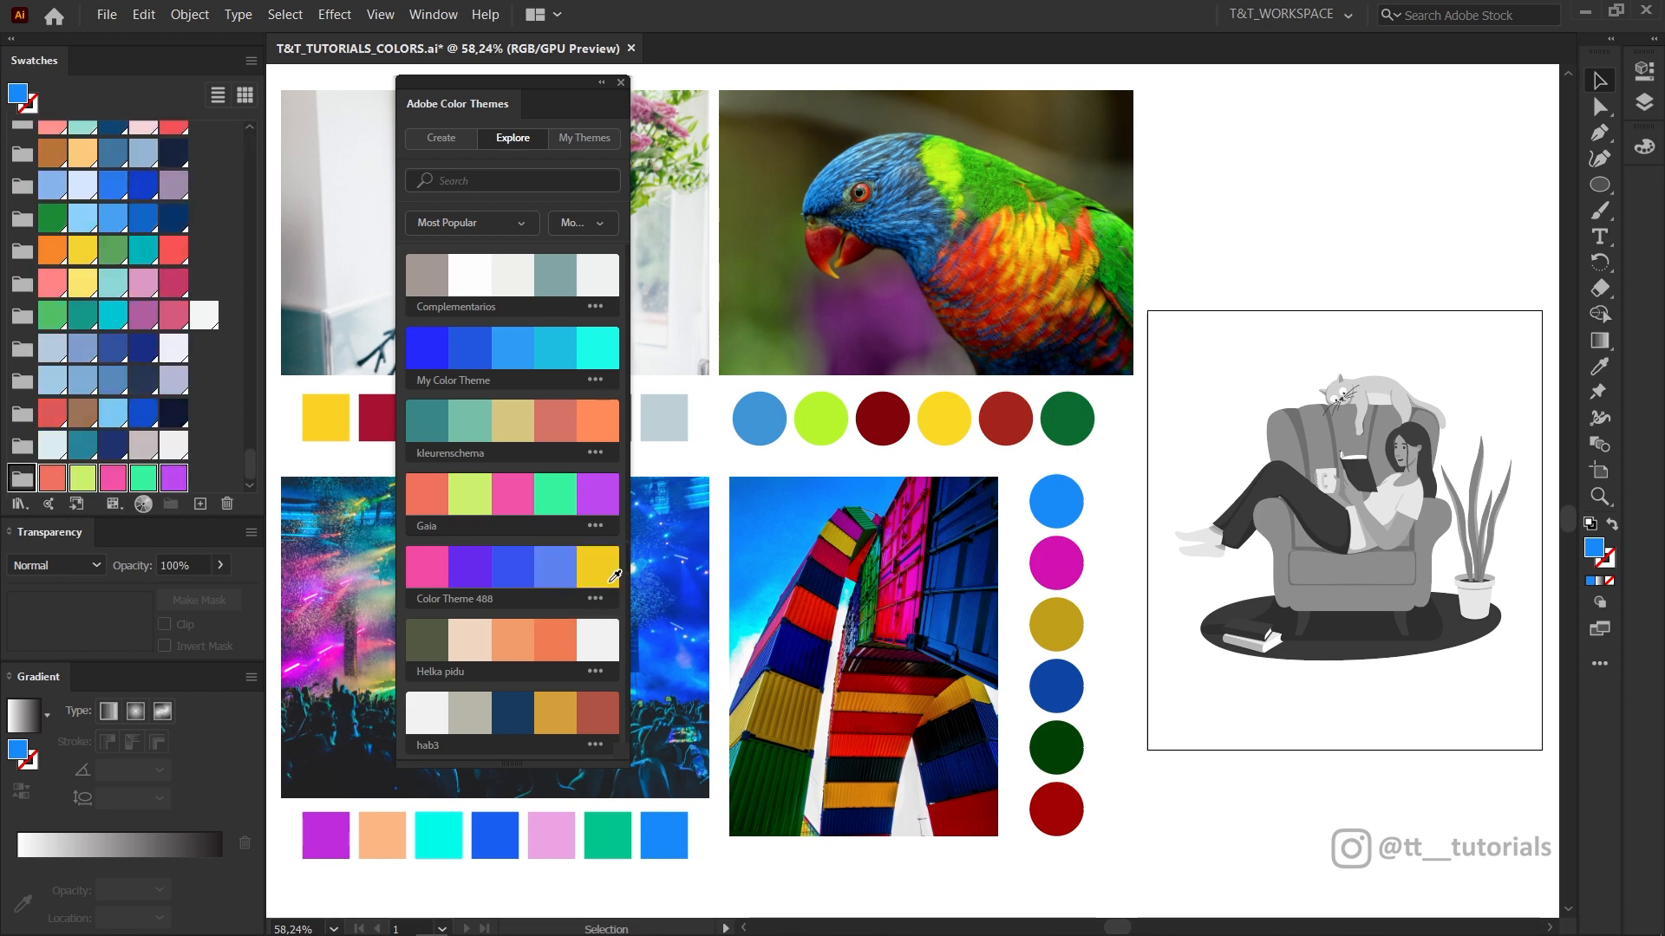
- Edit the orange, cream and blue My Color Theme on the color wheel, shifting its second color to pink, and add it to the swatches
{"action": "scroll", "coordinate": [614, 576], "scroll_direction": "down", "scroll_amount": 10}
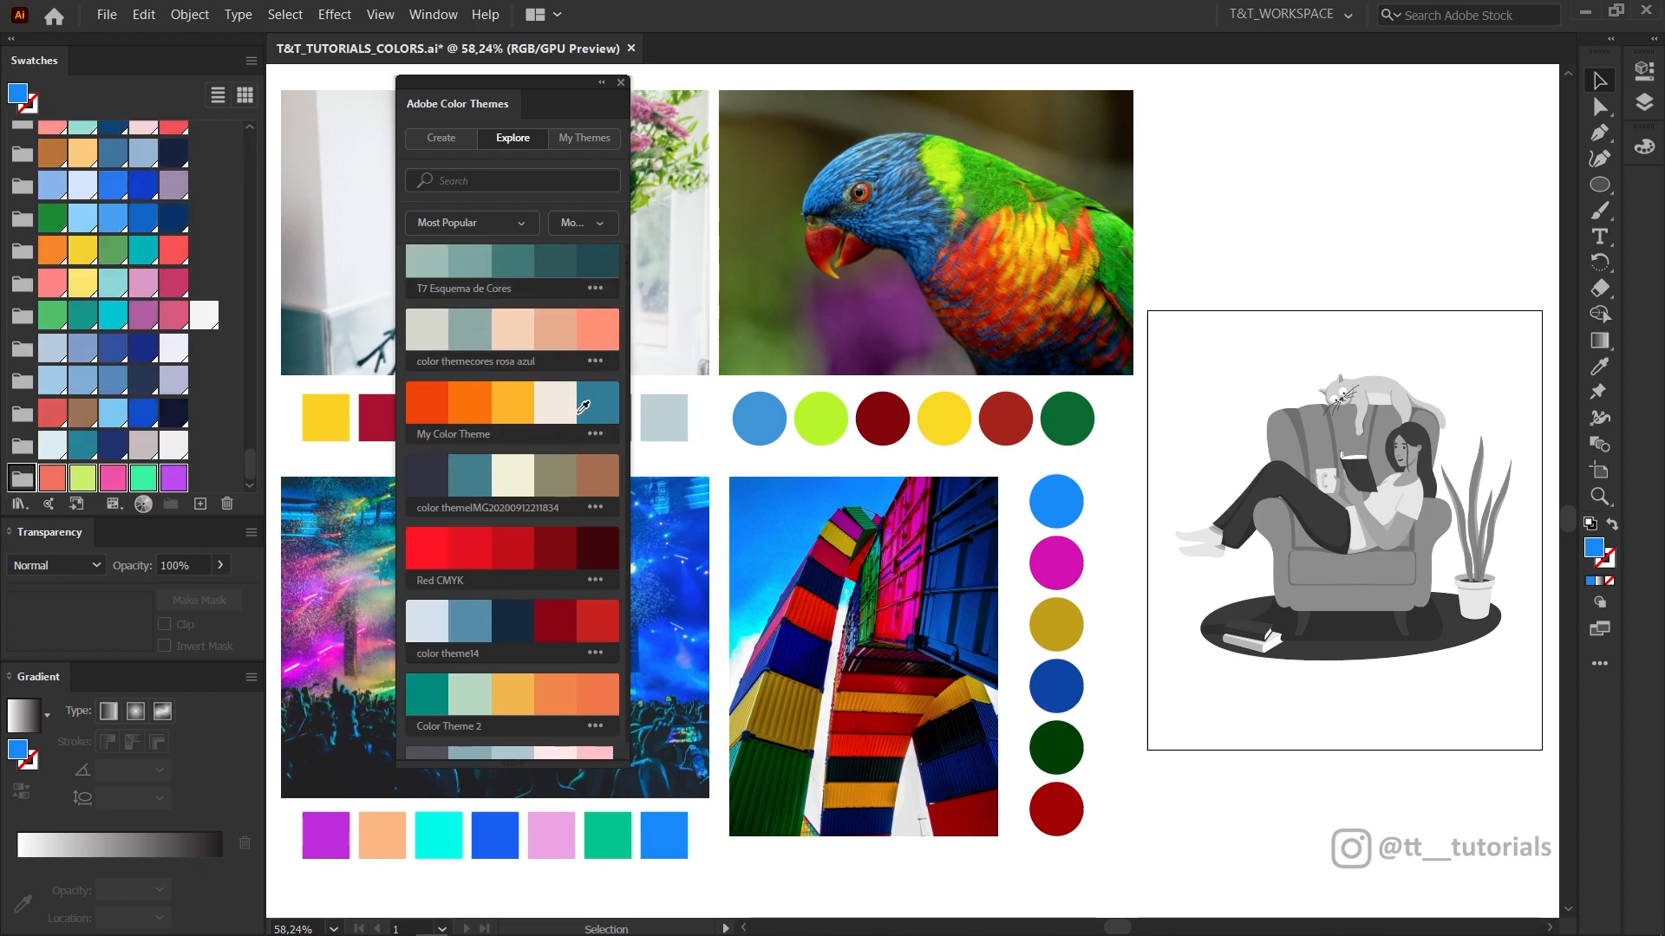
{"action": "left_click", "coordinate": [595, 434]}
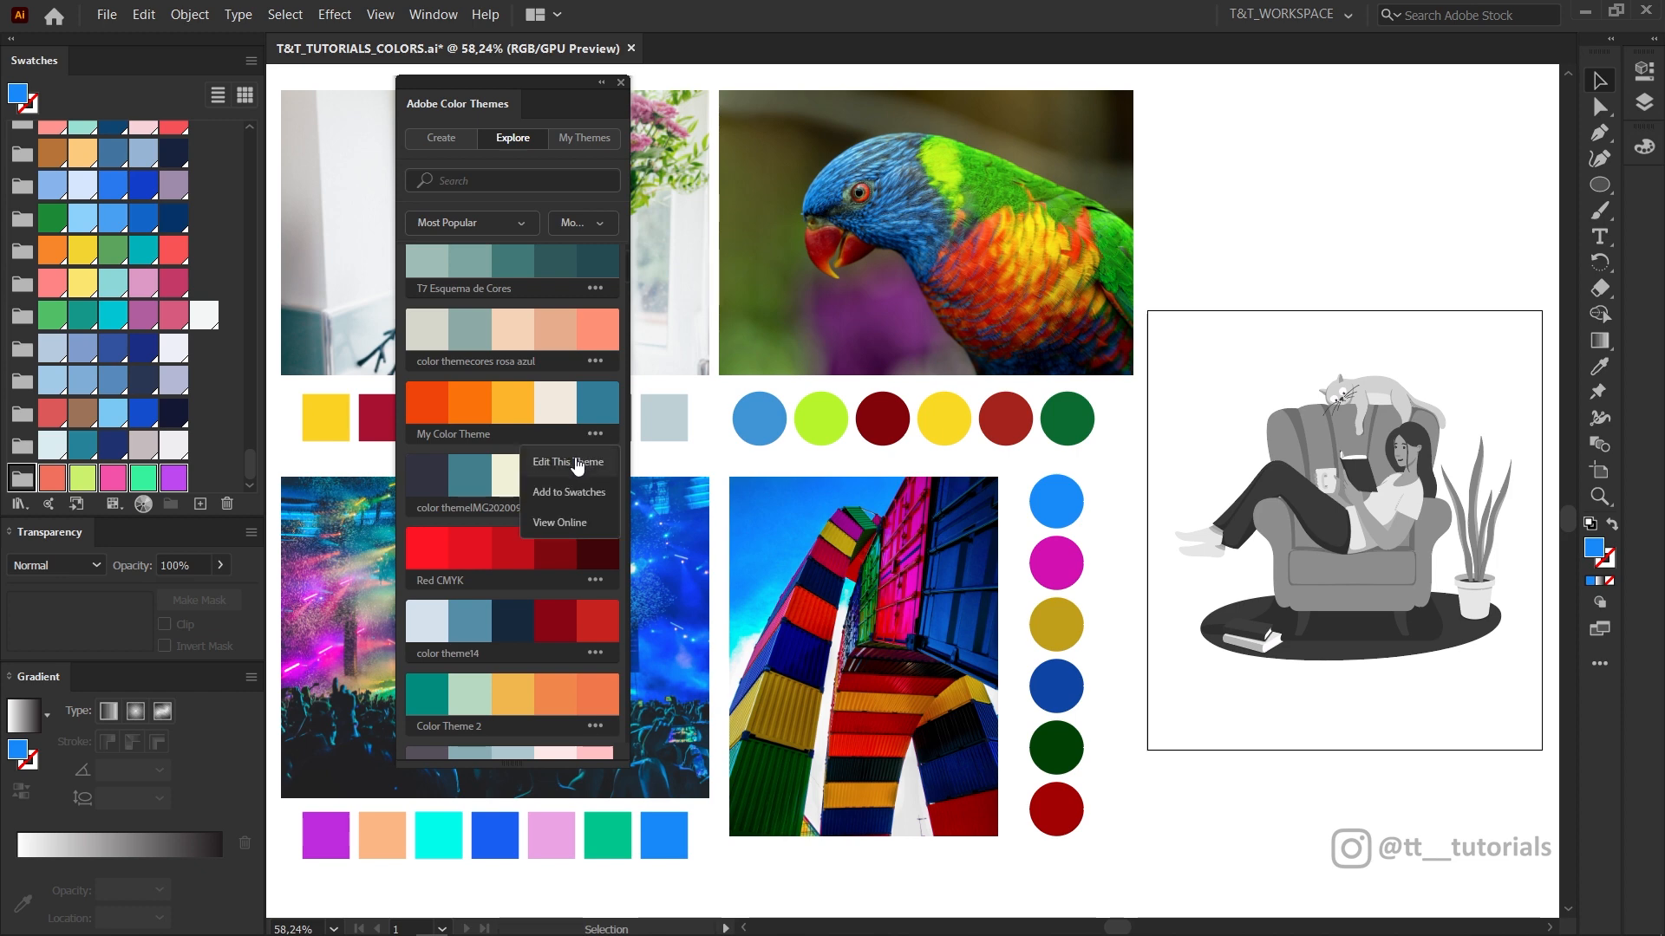
{"action": "left_click", "coordinate": [596, 469]}
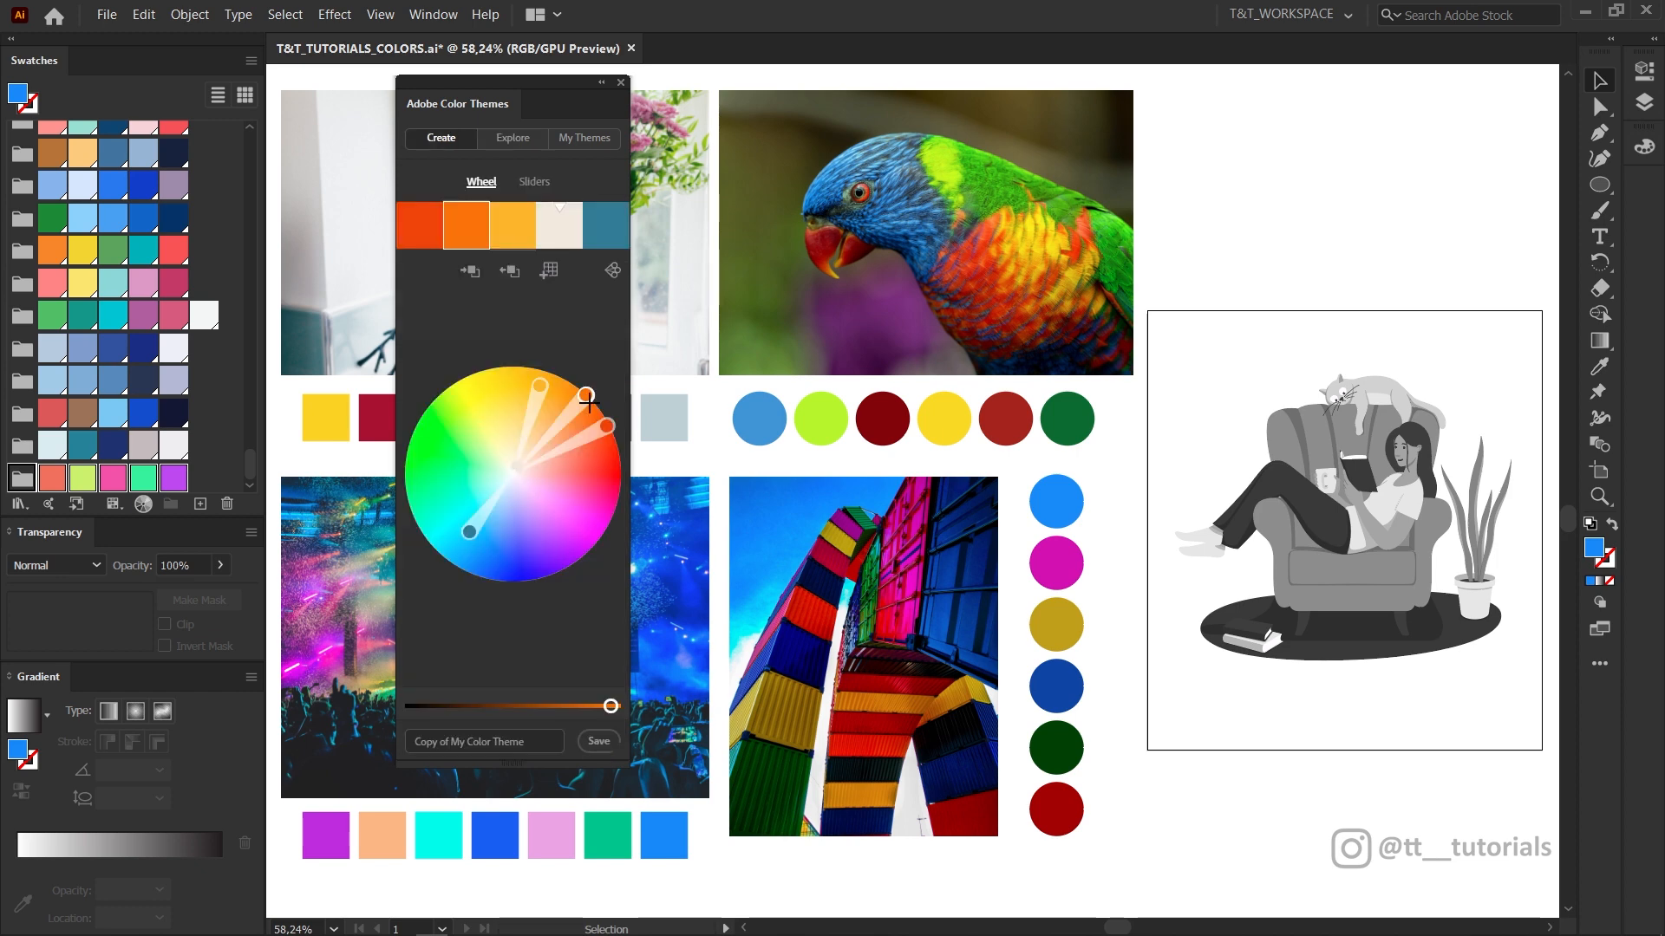
{"action": "left_click_drag", "start_coordinate": [576, 399], "coordinate": [587, 478]}
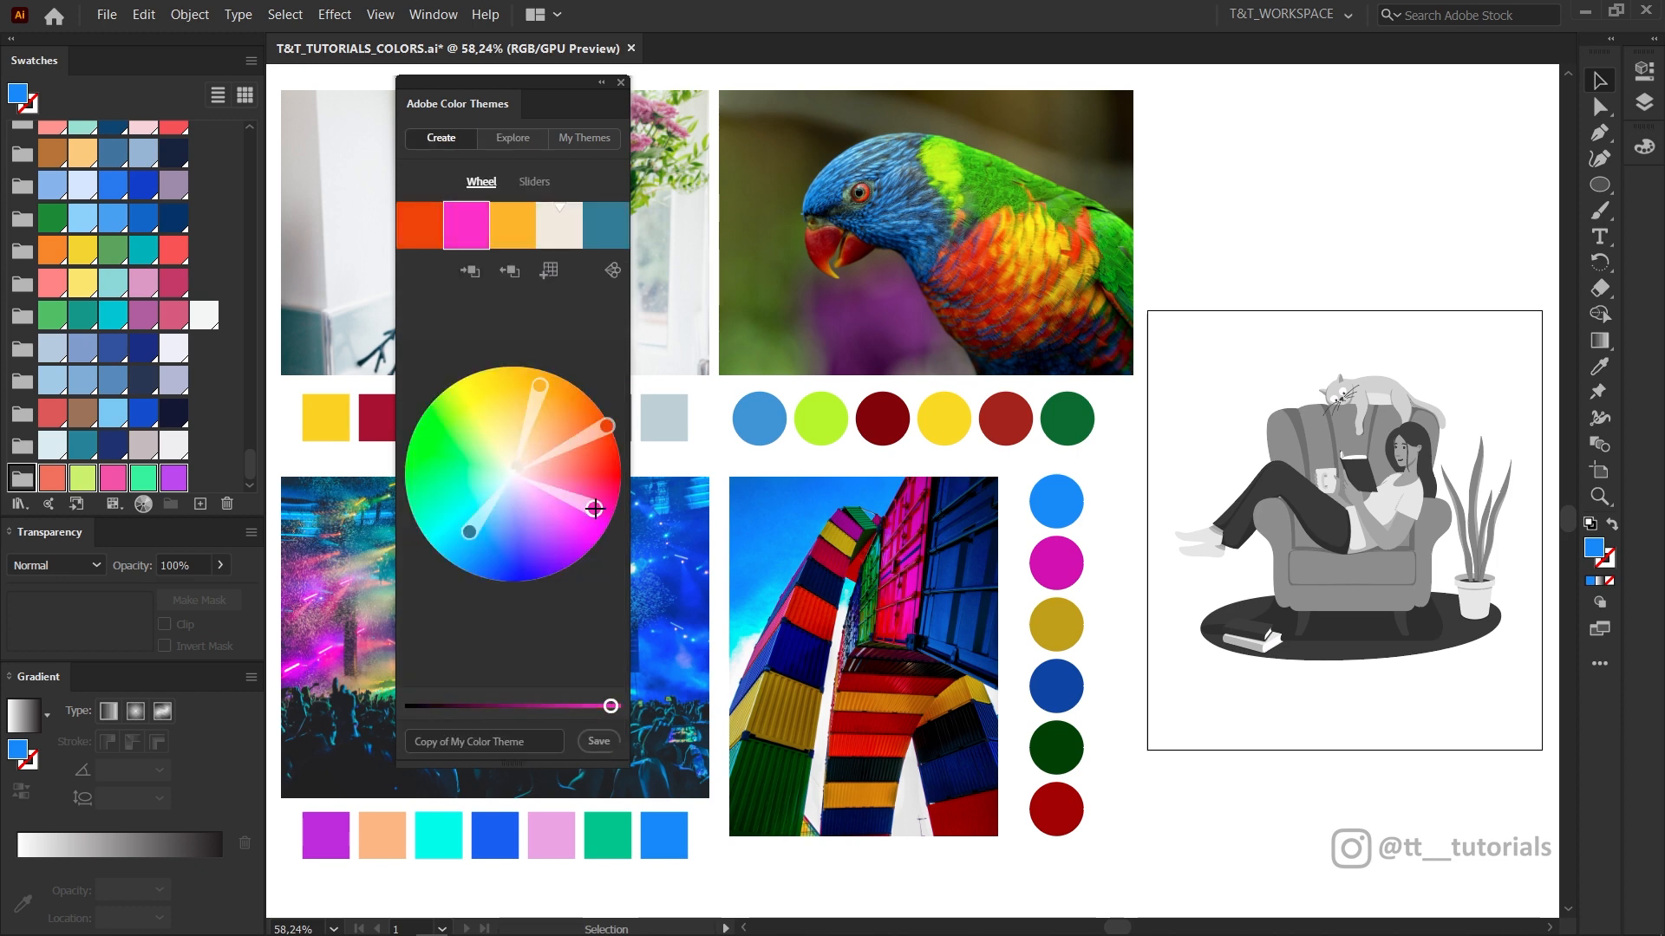
{"action": "left_click", "coordinate": [551, 271]}
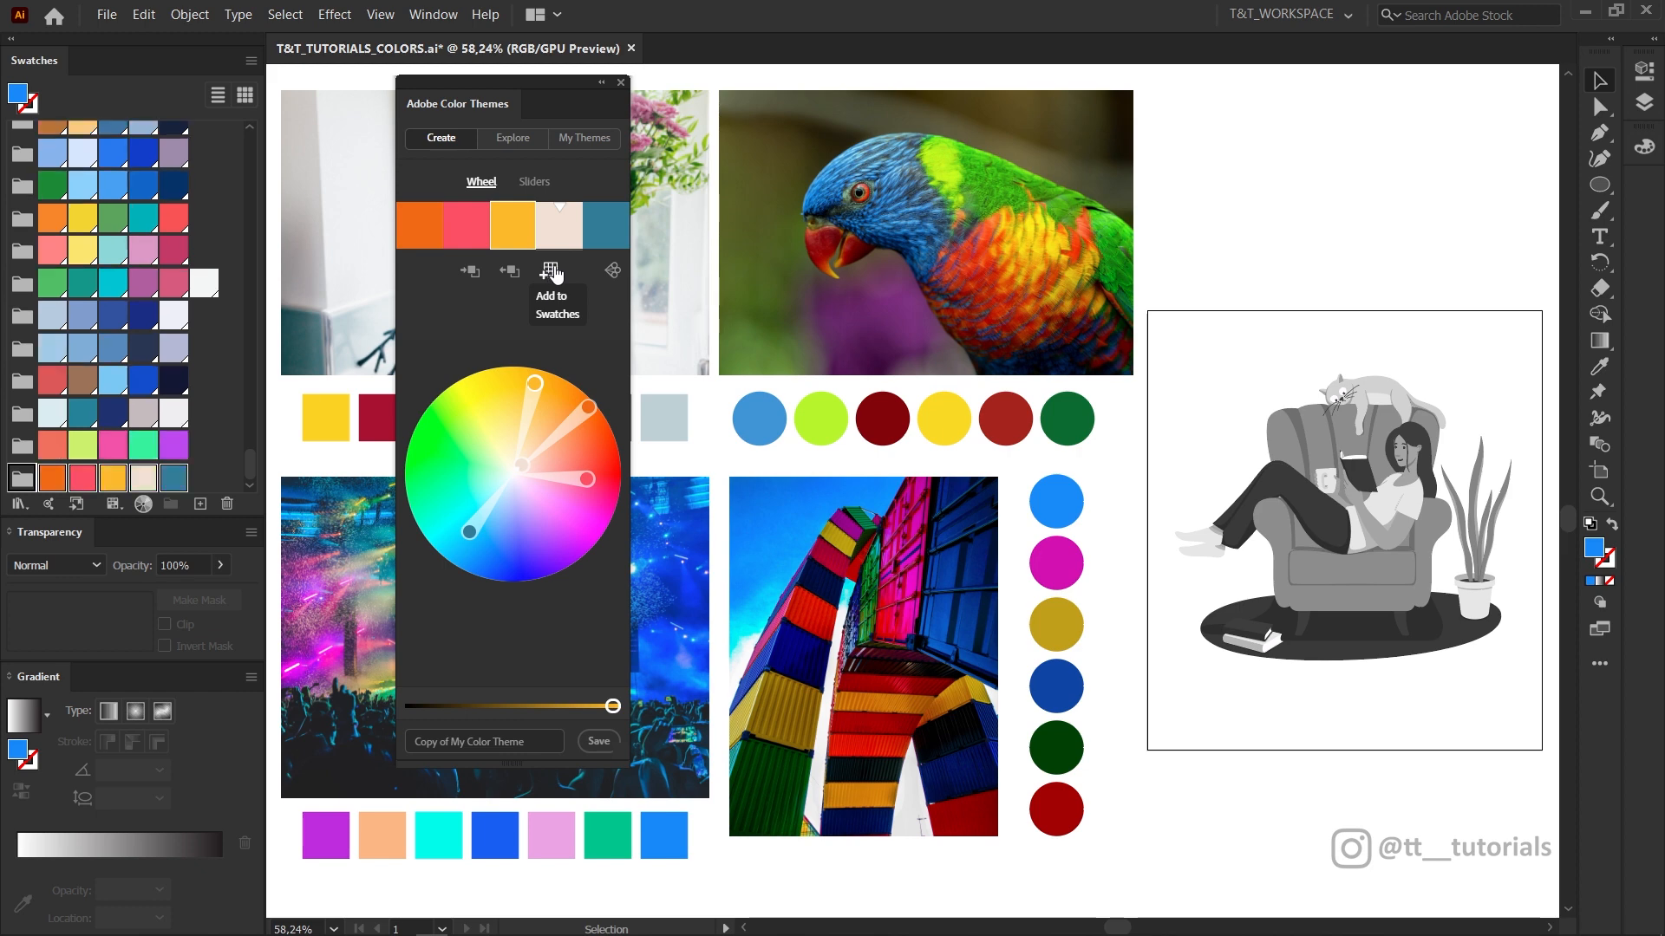
{"action": "left_click", "coordinate": [250, 61]}
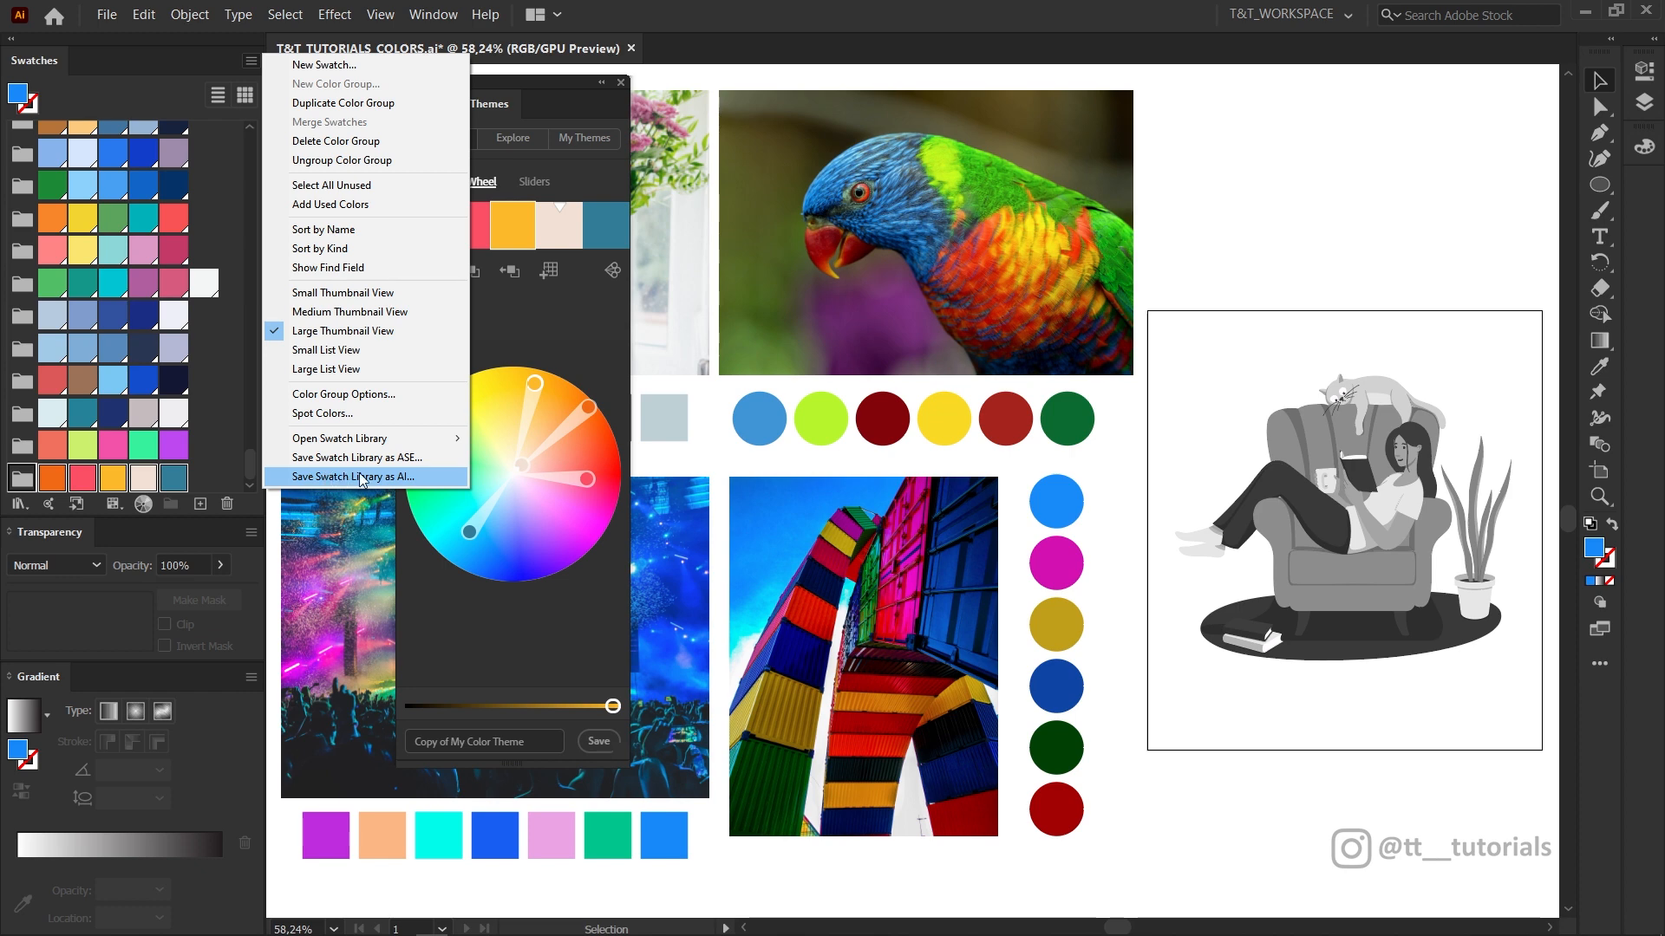
{"action": "mouse_move", "coordinate": [363, 439]}
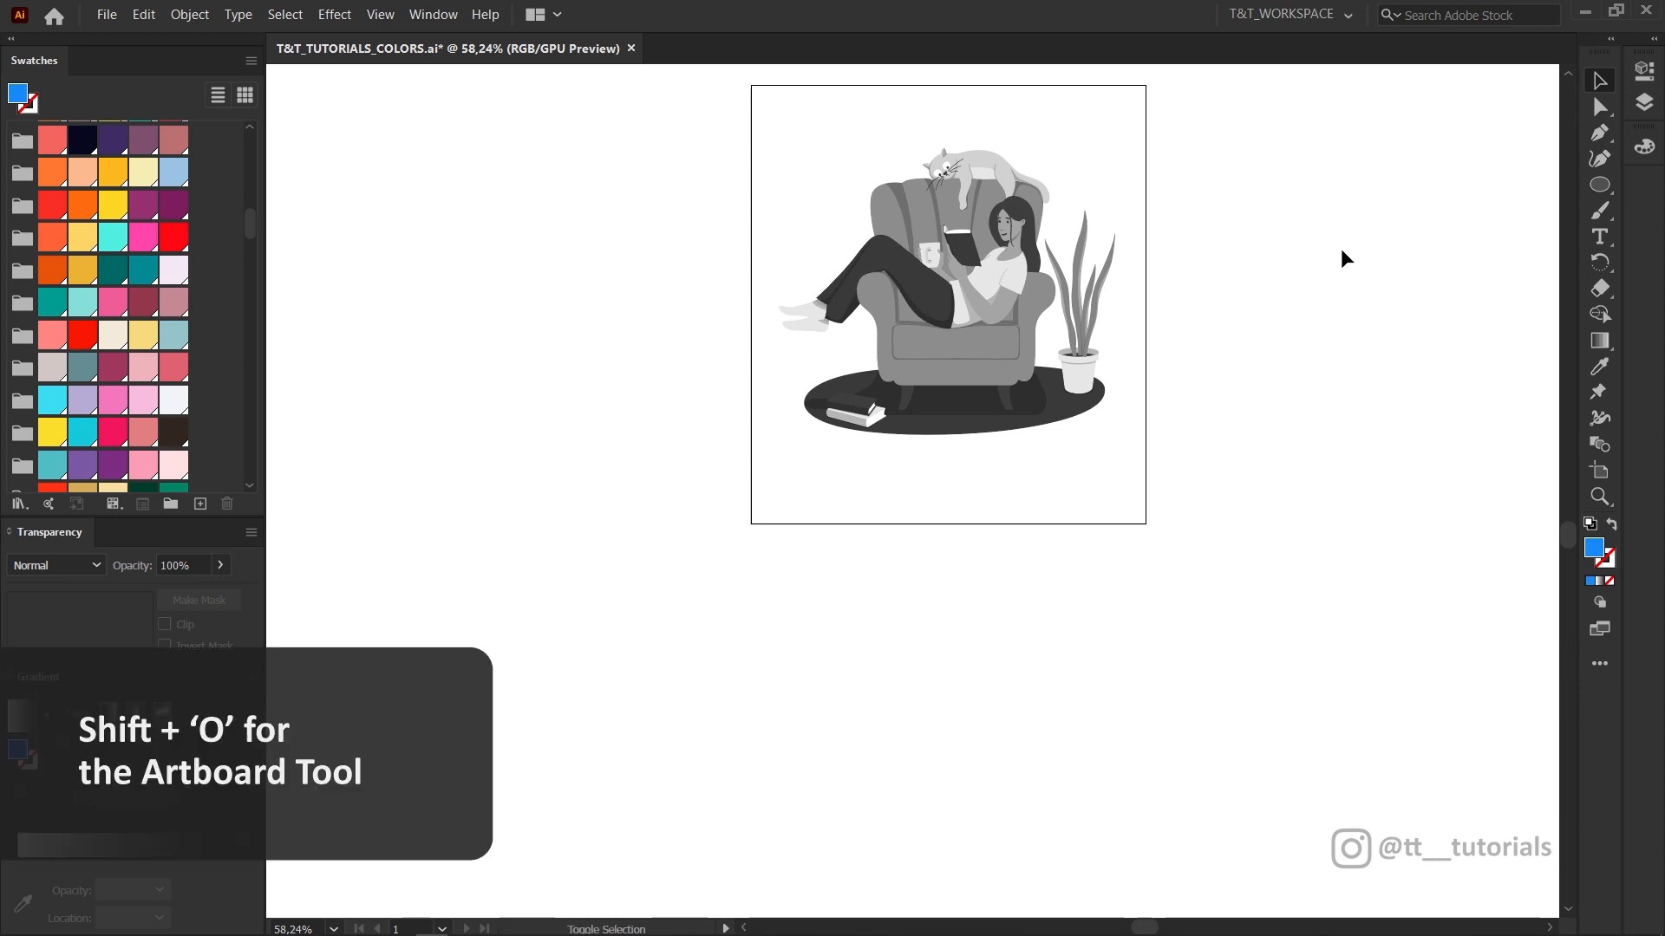
- Duplicate the illustration's artboard with its artwork into a two-by-two grid of four artboards
{"action": "key", "text": "shift+o"}
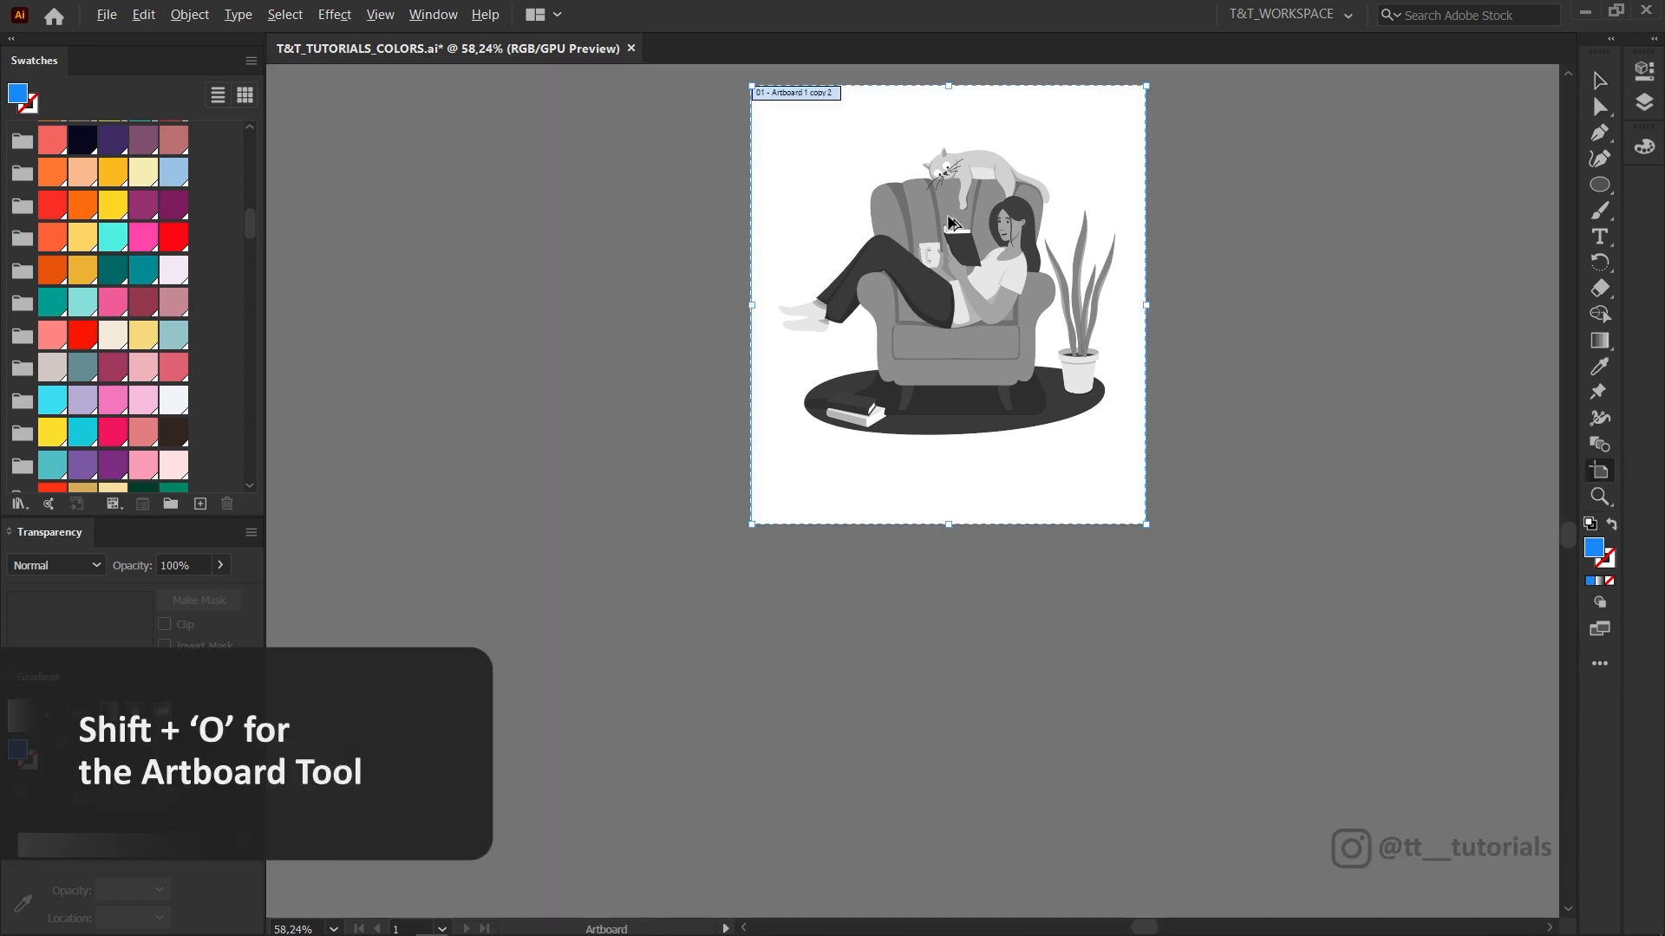
{"action": "left_click_drag", "start_coordinate": [791, 205], "coordinate": [1198, 209]}
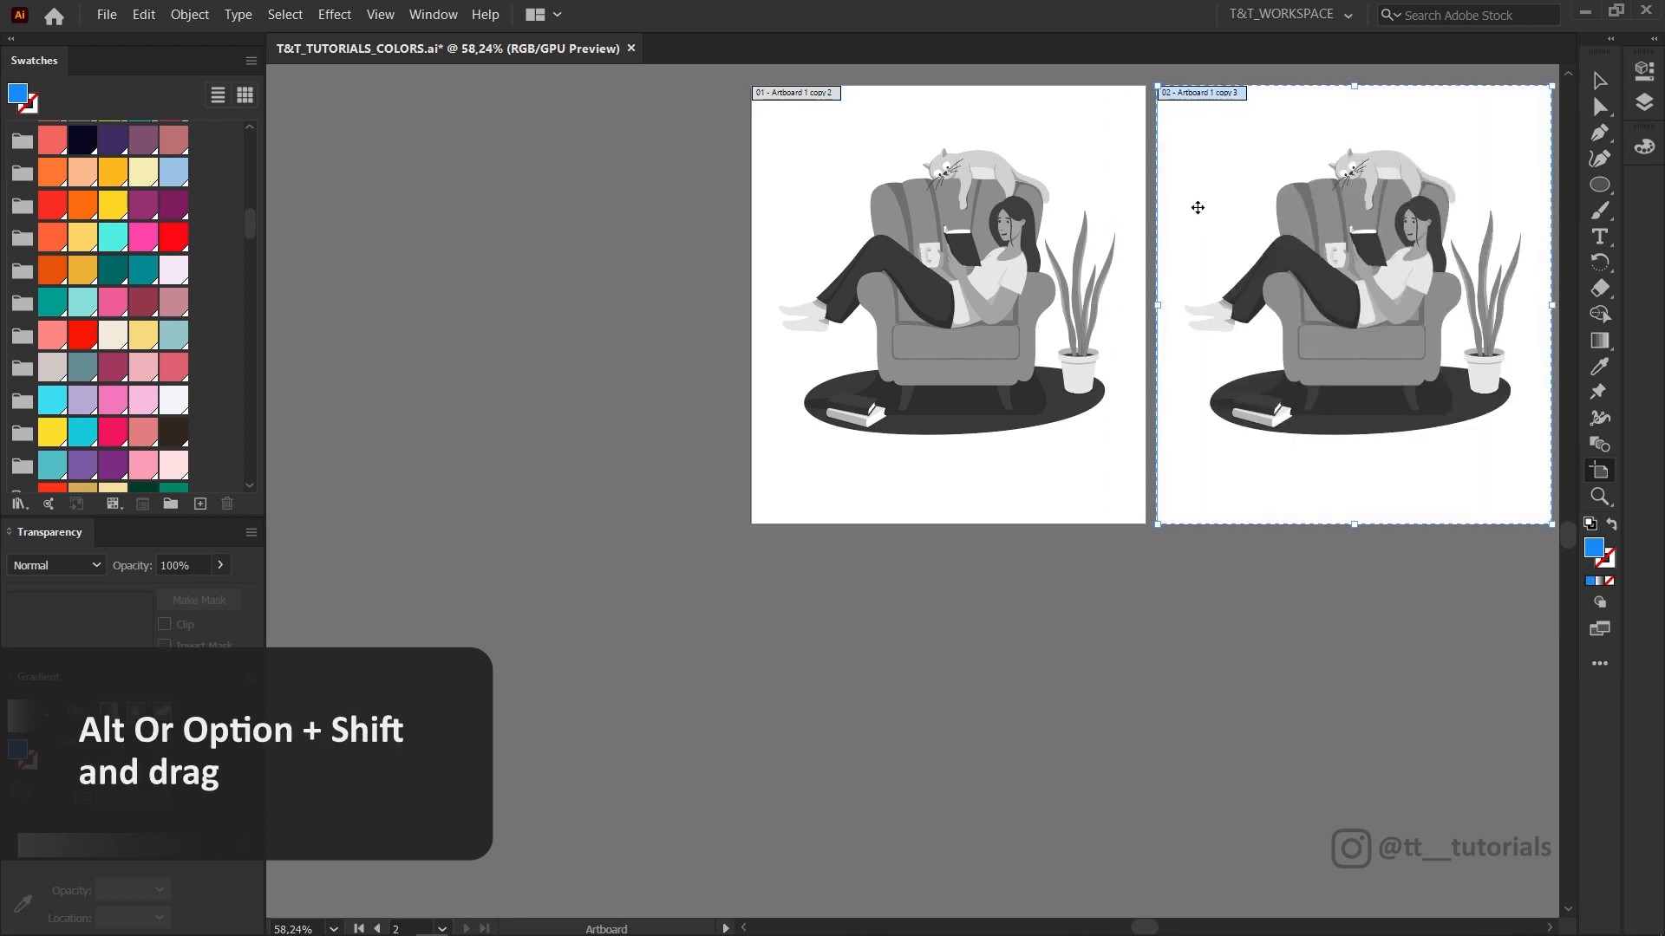
{"action": "left_click", "coordinate": [1094, 130], "text": "shift"}
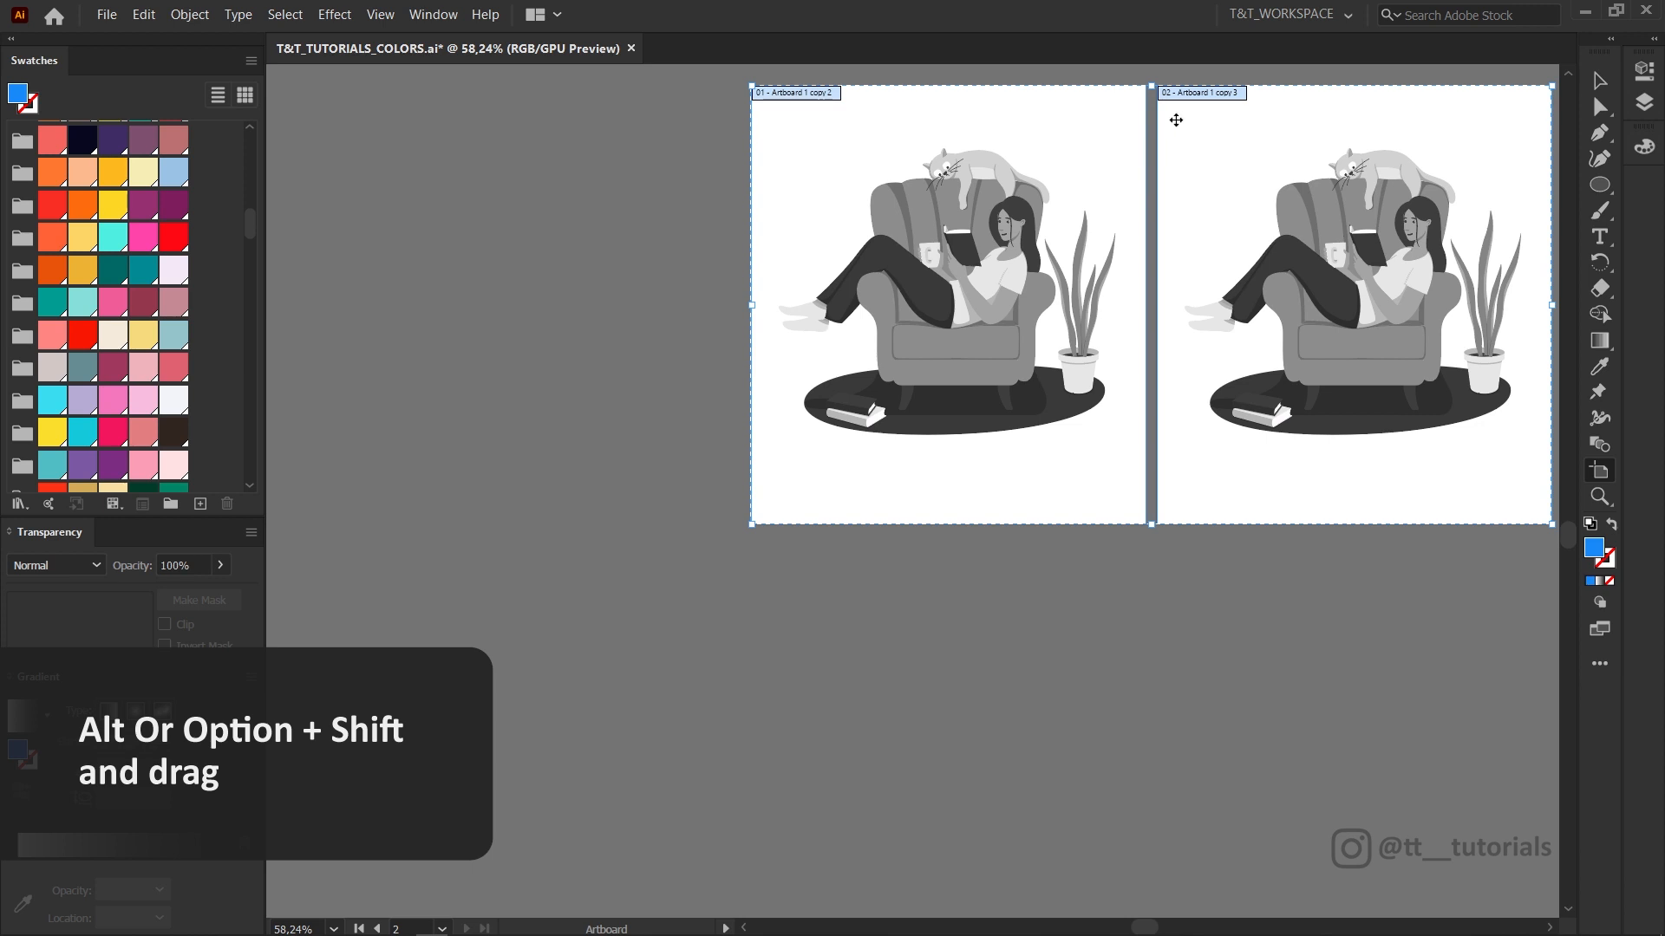
{"action": "left_click_drag", "start_coordinate": [1182, 122], "coordinate": [1161, 563]}
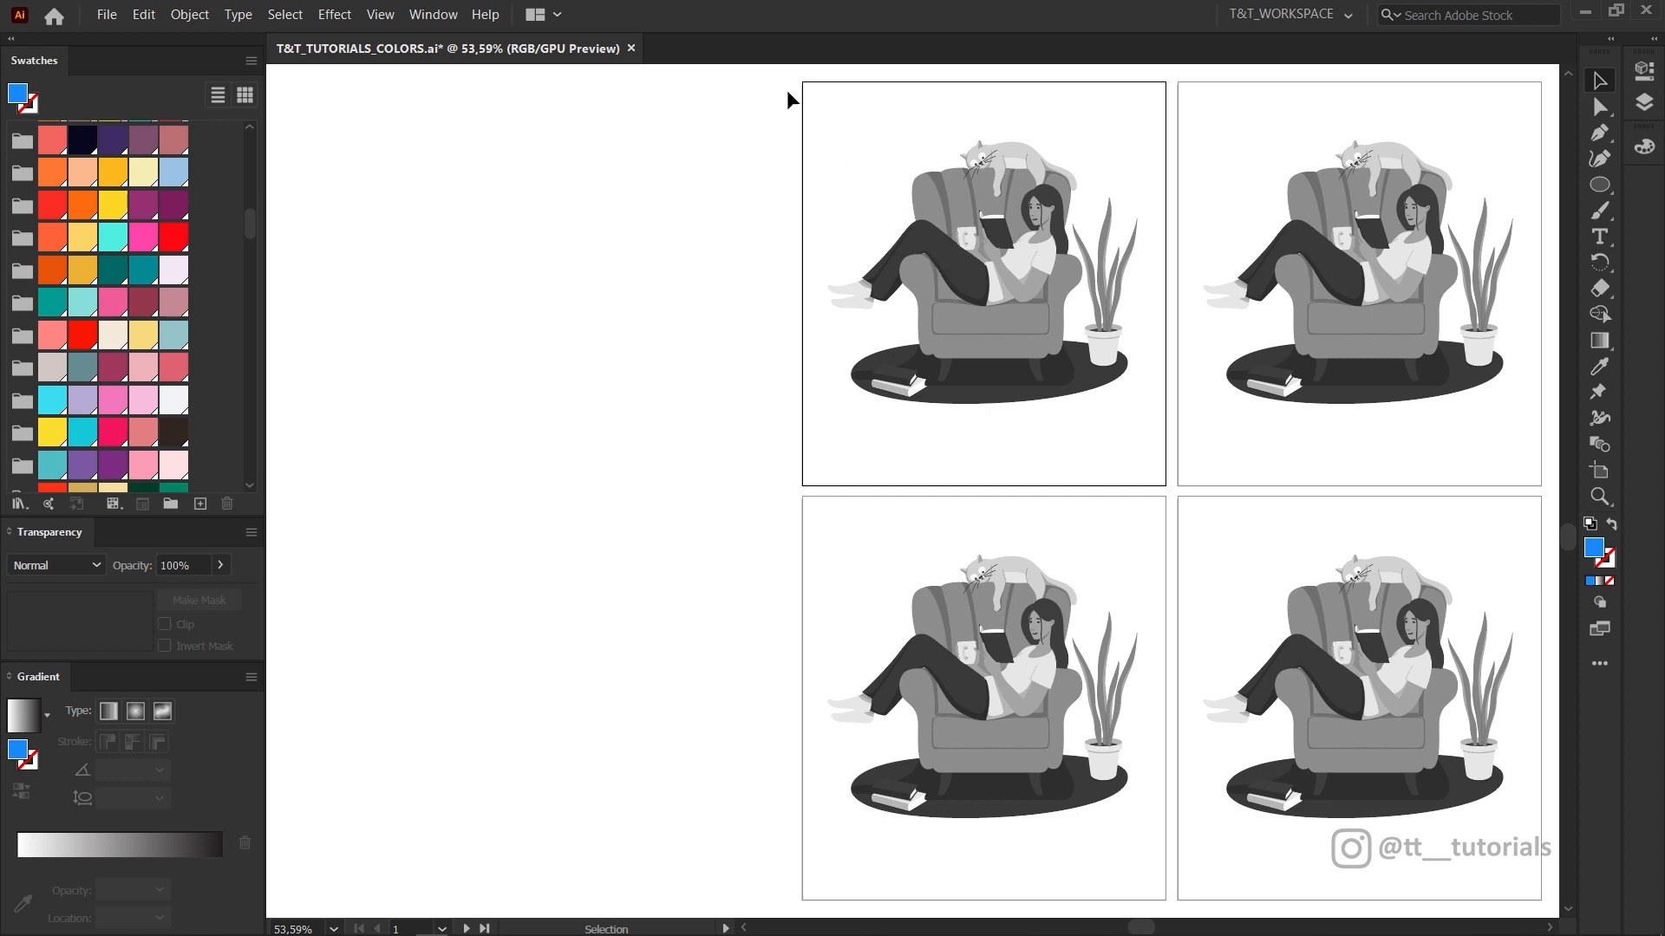
- Start Recolor Artwork on the illustration in the first artboard and limit the number of colors to 2
{"action": "left_click_drag", "start_coordinate": [785, 73], "coordinate": [1173, 488]}
{"action": "left_click", "coordinate": [141, 15]}
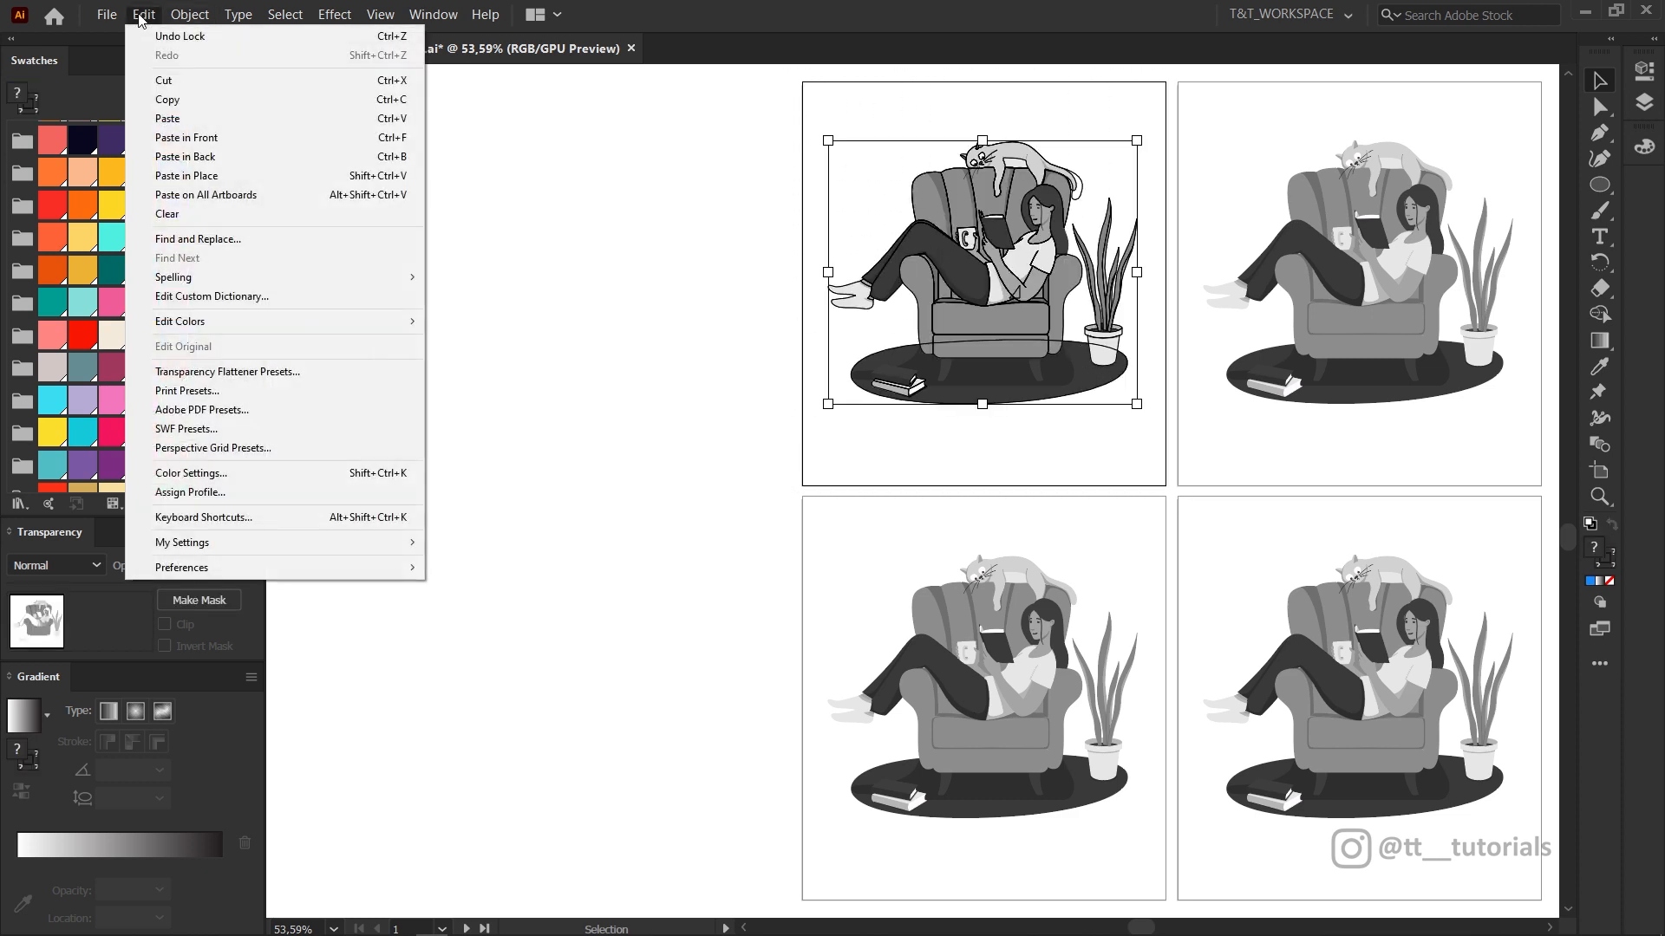
{"action": "mouse_move", "coordinate": [234, 323]}
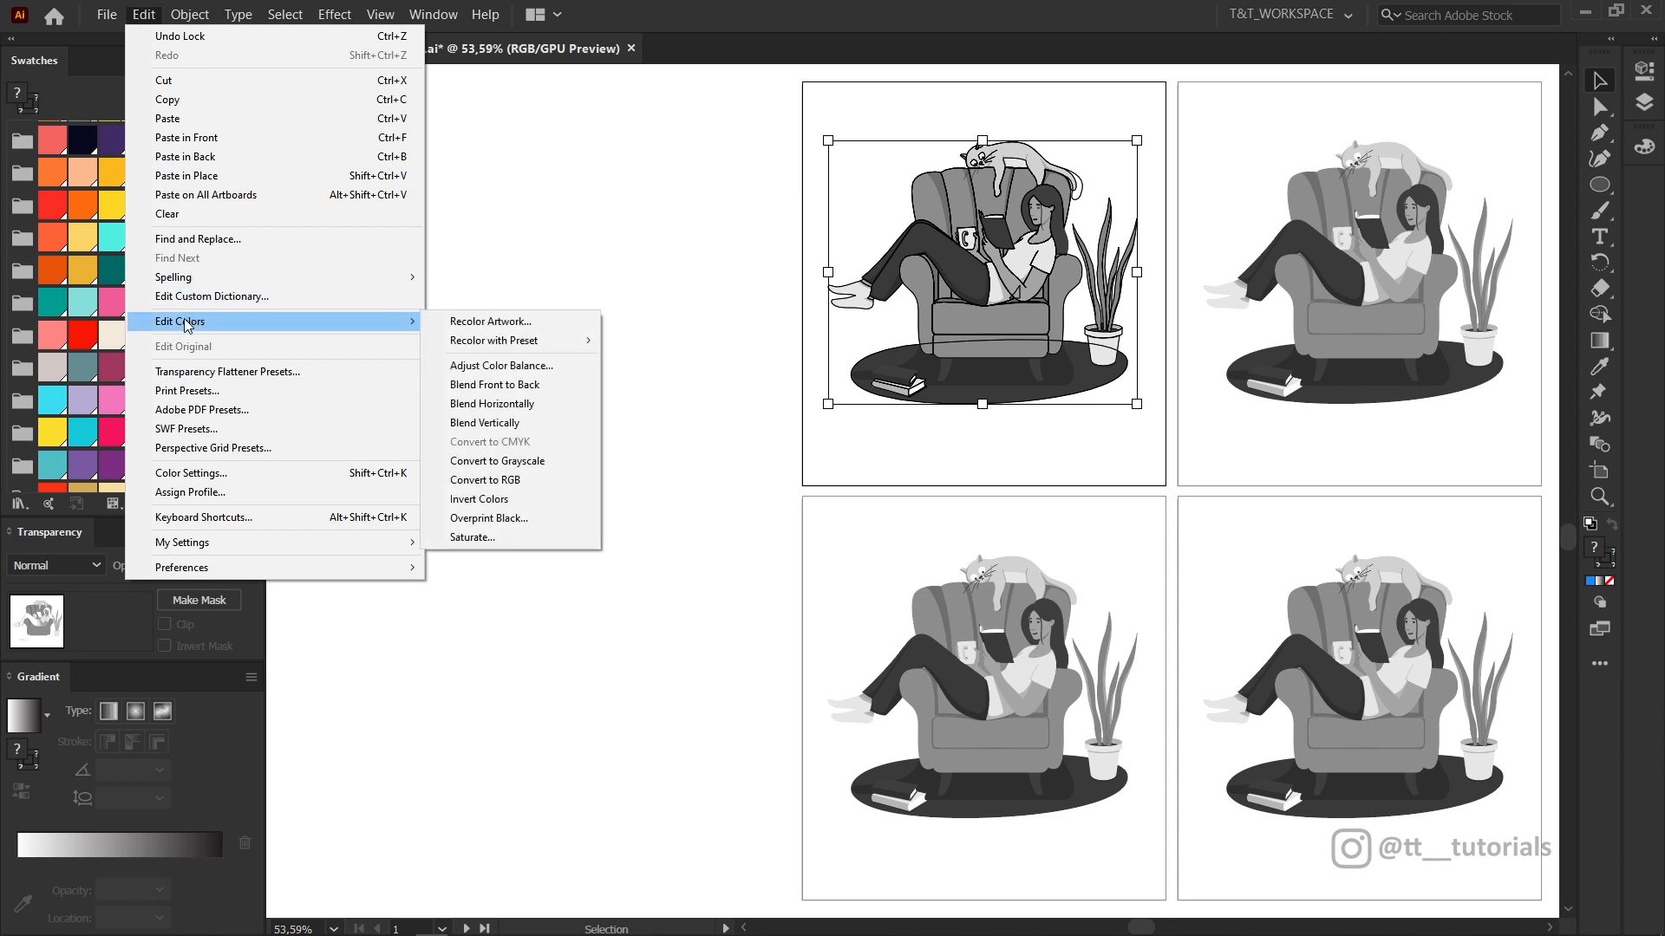
{"action": "left_click", "coordinate": [579, 327]}
{"action": "left_click", "coordinate": [399, 252]}
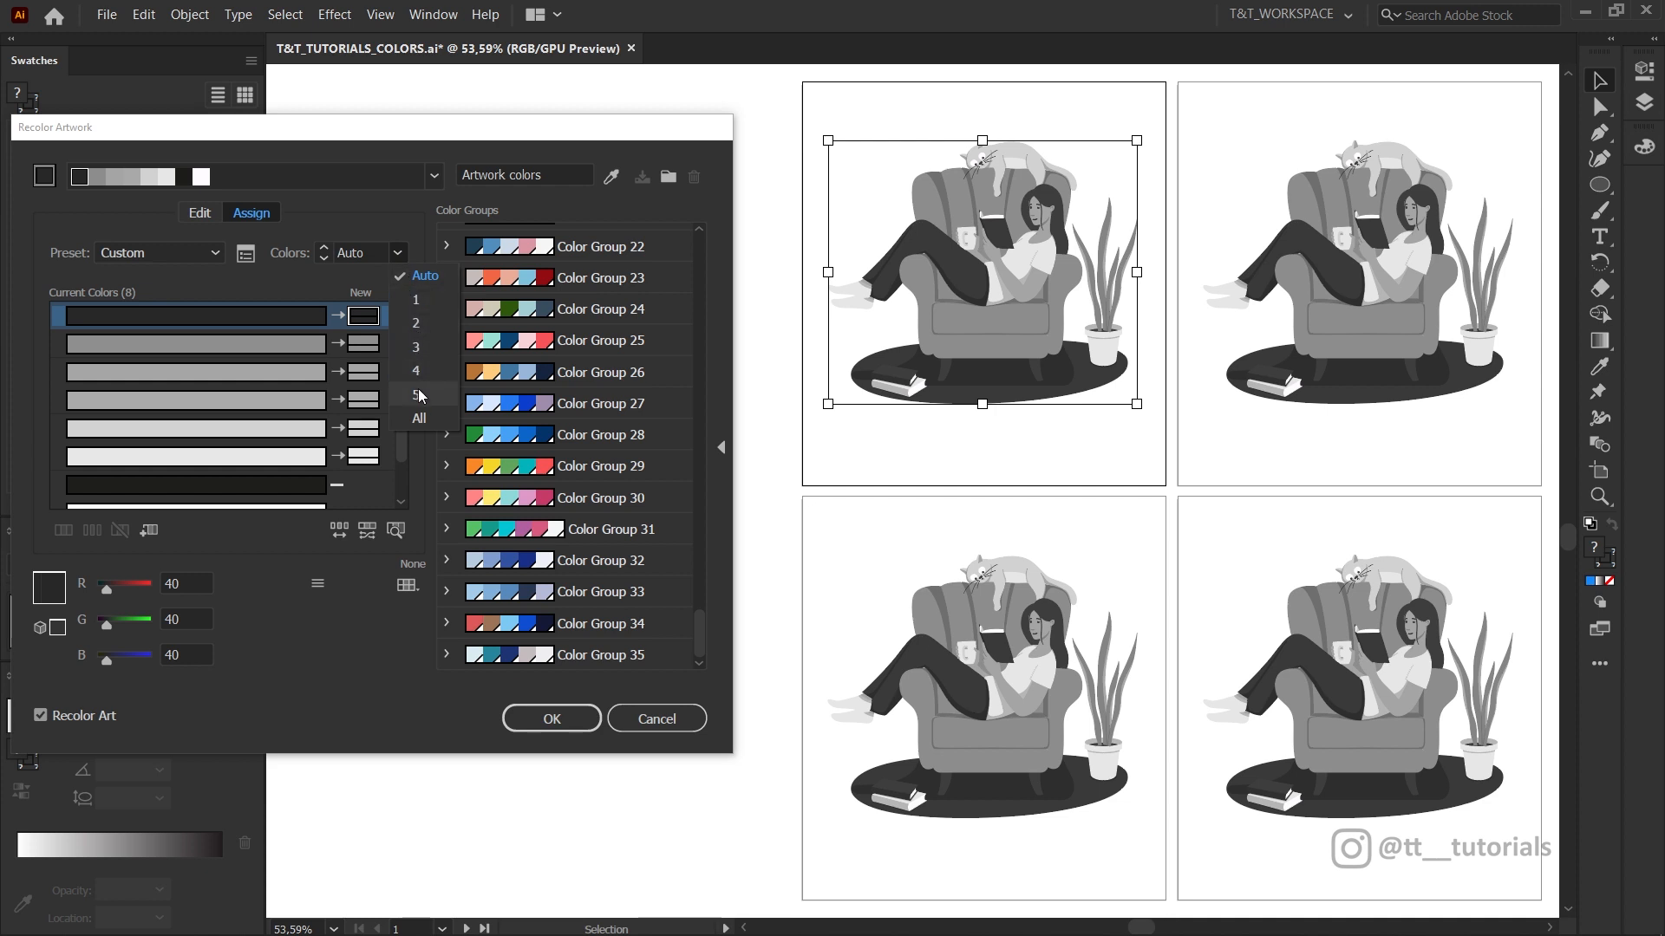
{"action": "left_click", "coordinate": [431, 322]}
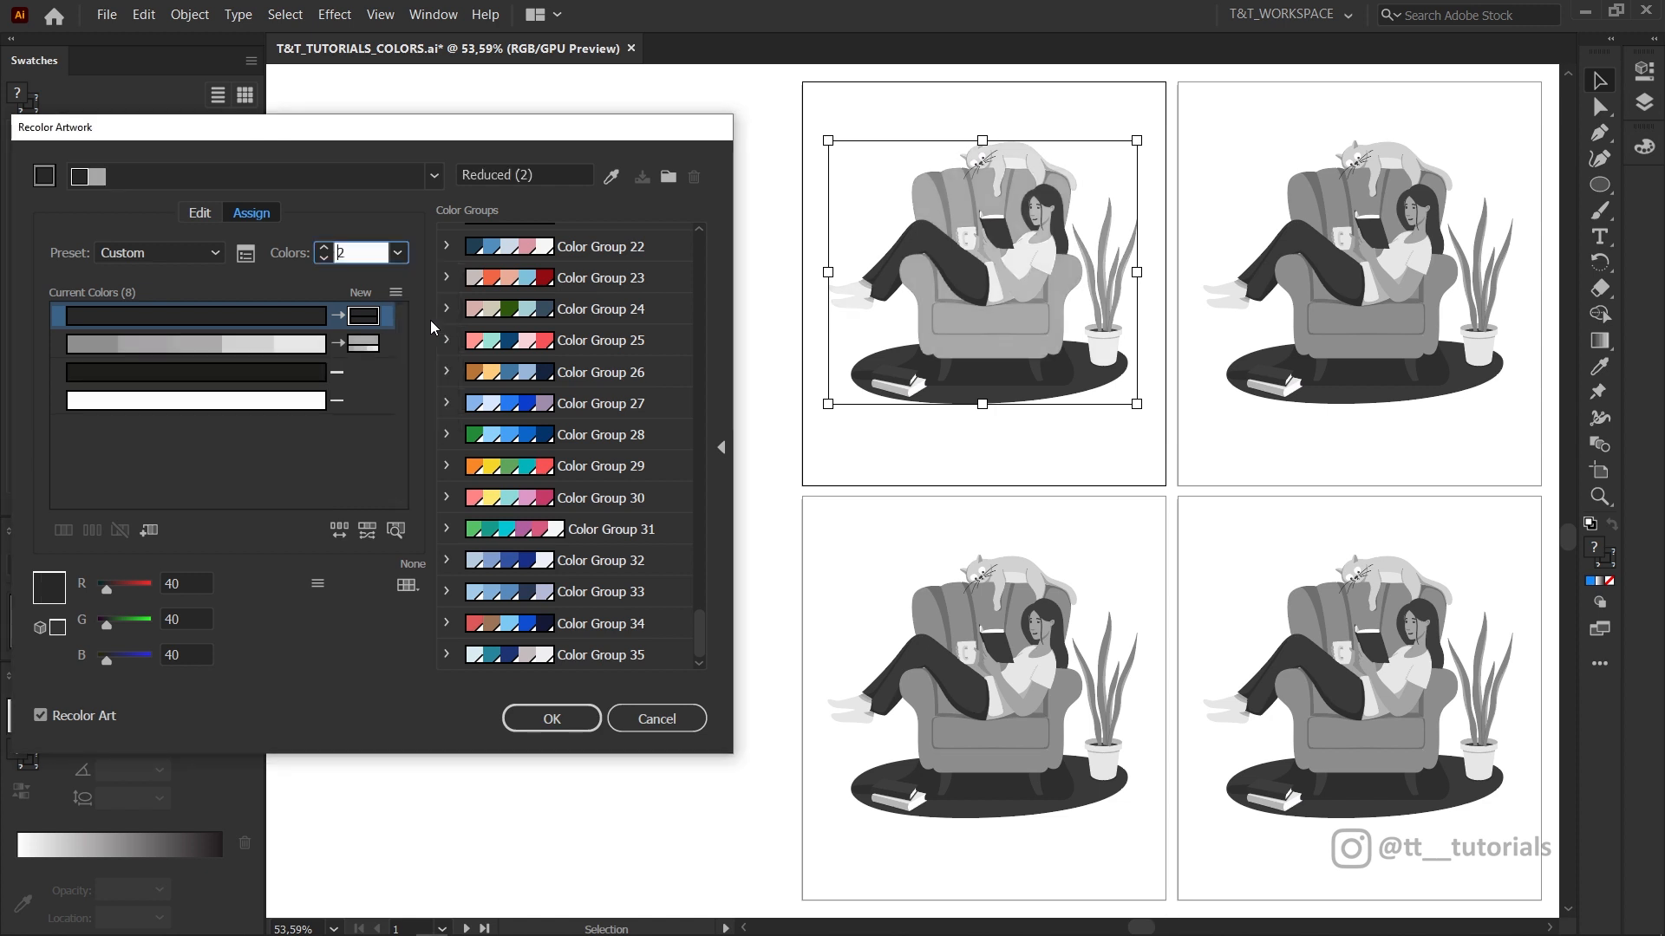
- Try color groups 4, 5 and 6 on the first illustration, then reapply group 4
{"action": "left_click_drag", "start_coordinate": [699, 633], "coordinate": [710, 257]}
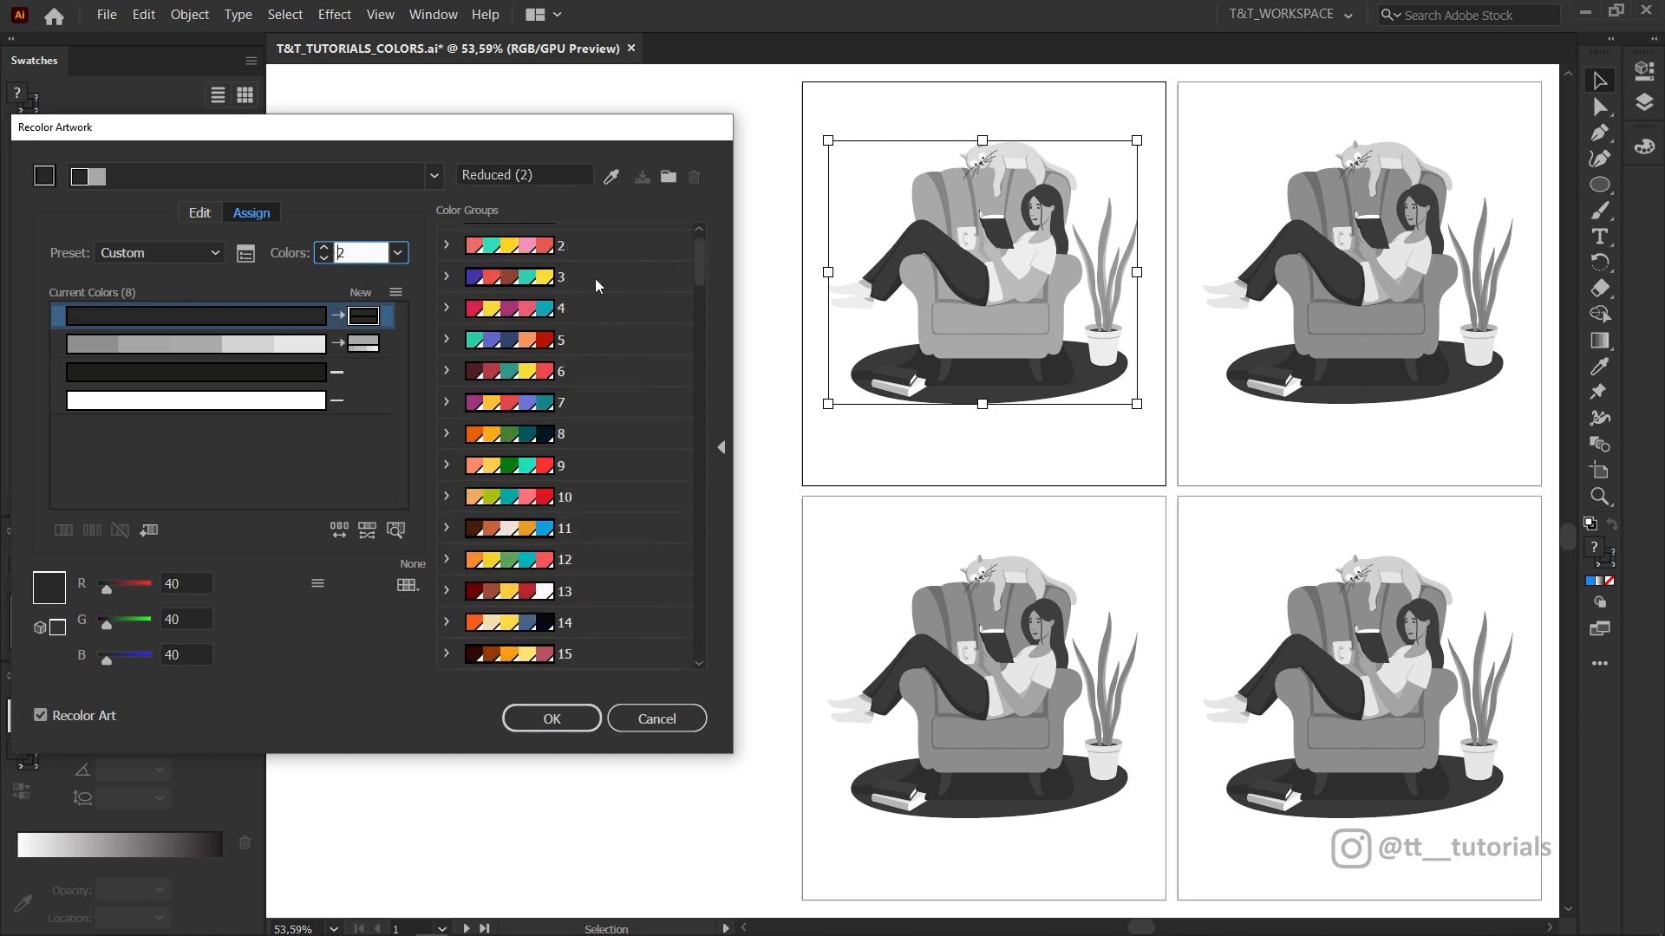
{"action": "left_click", "coordinate": [584, 318]}
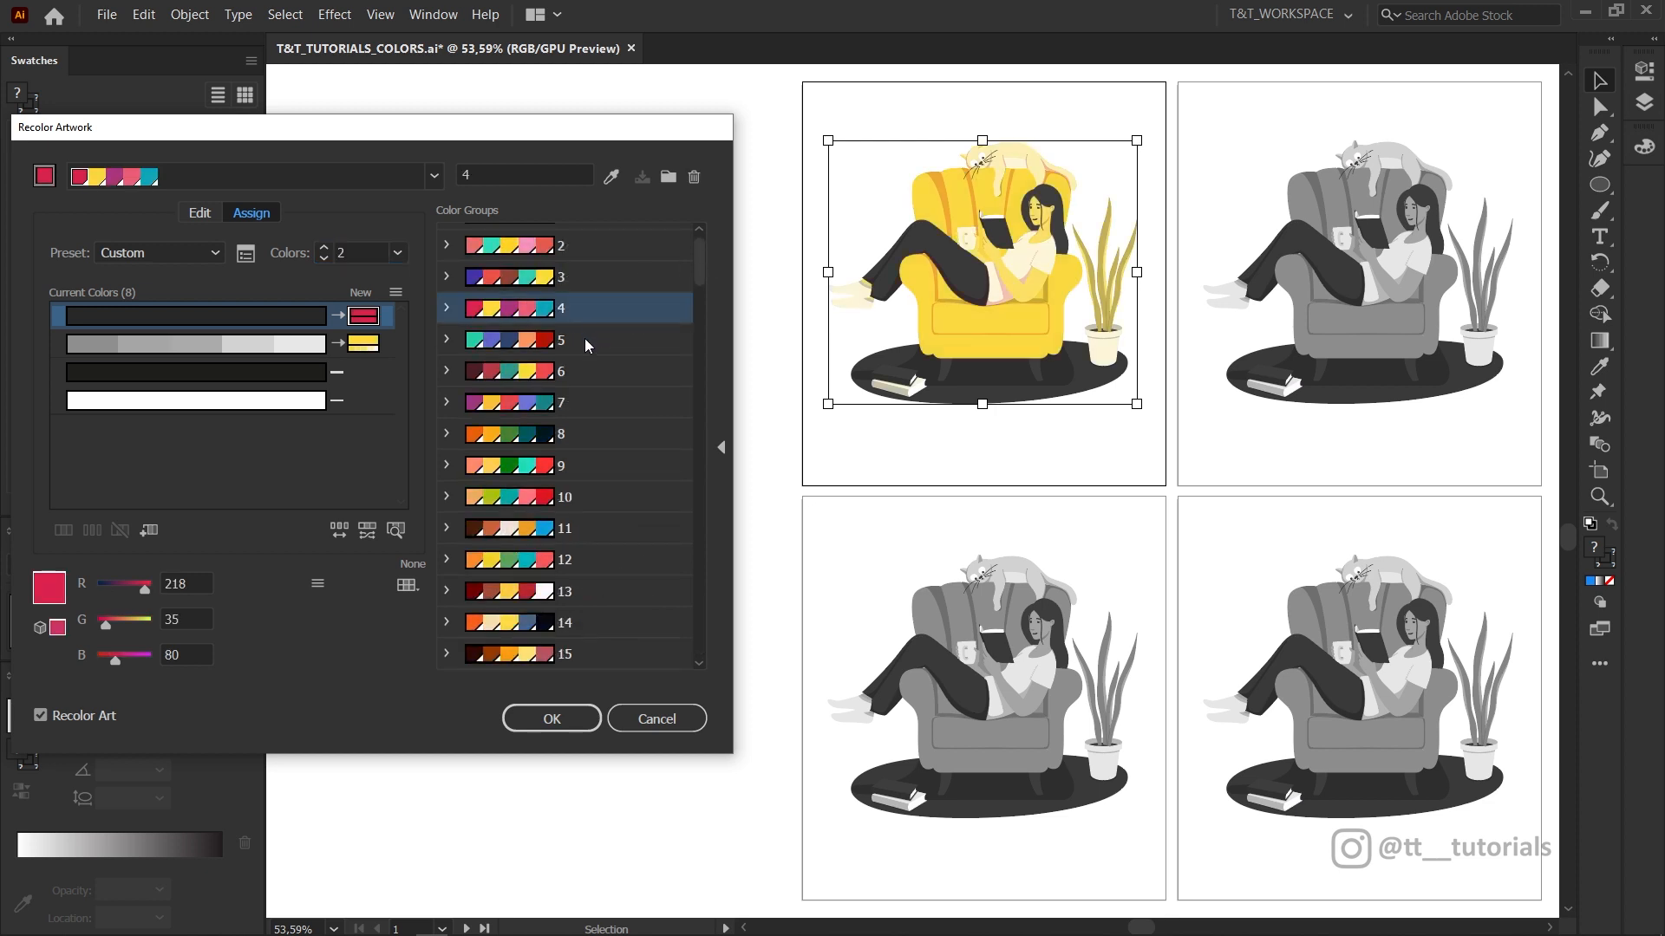
{"action": "left_click", "coordinate": [585, 340]}
{"action": "left_click", "coordinate": [585, 375]}
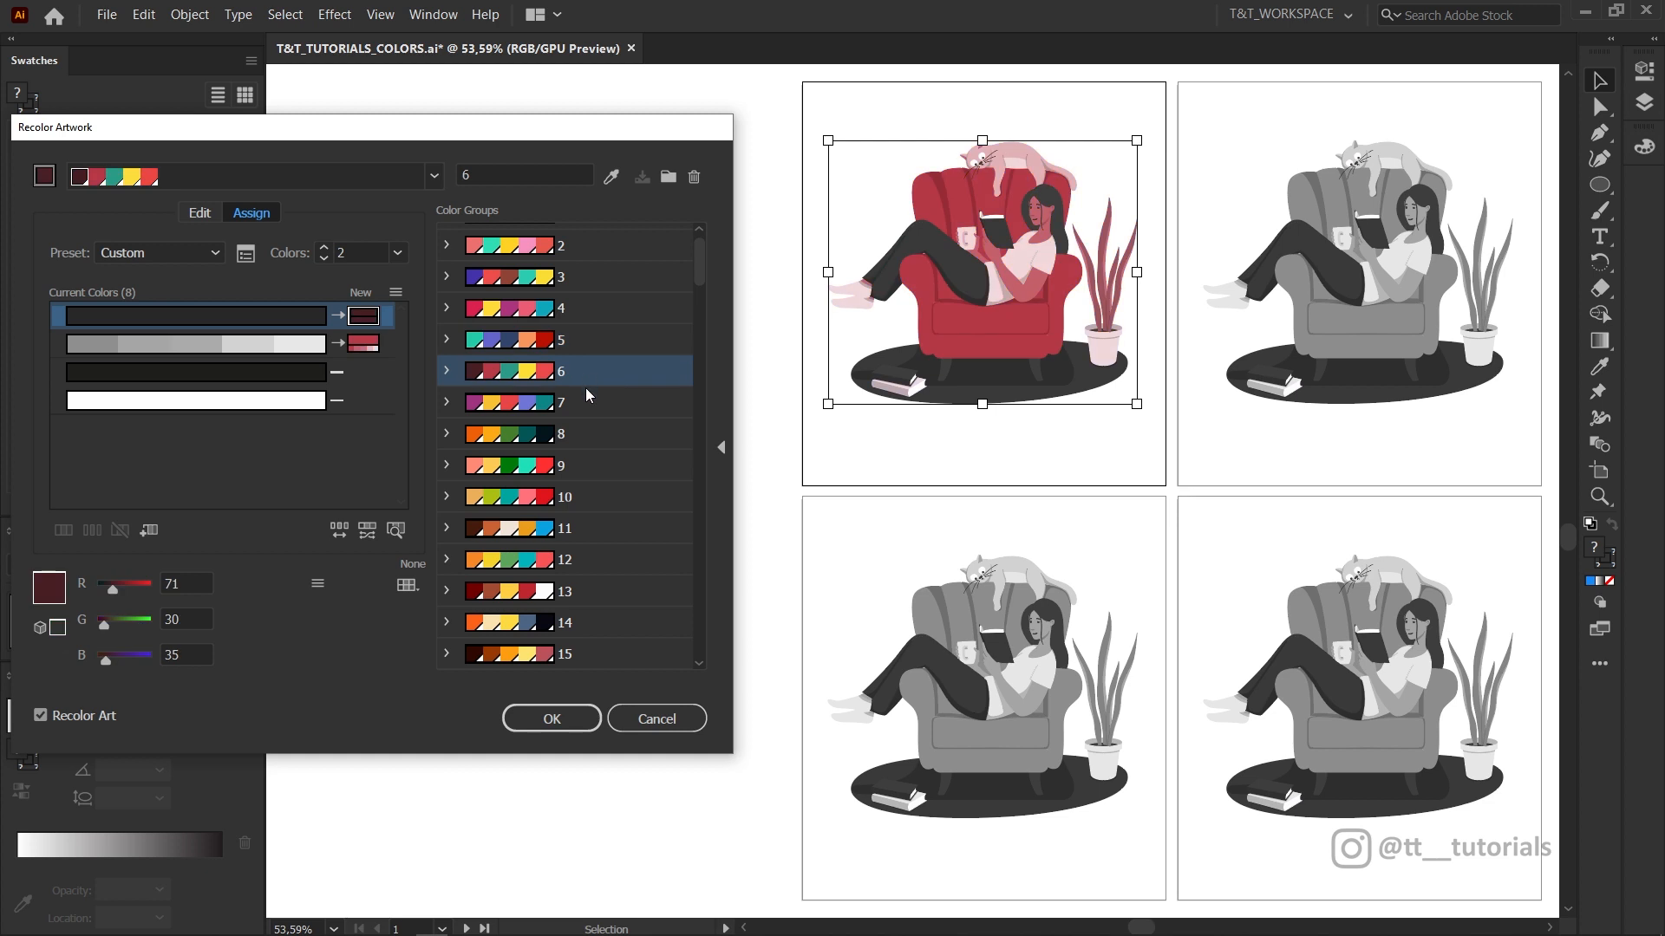
{"action": "left_click", "coordinate": [583, 309]}
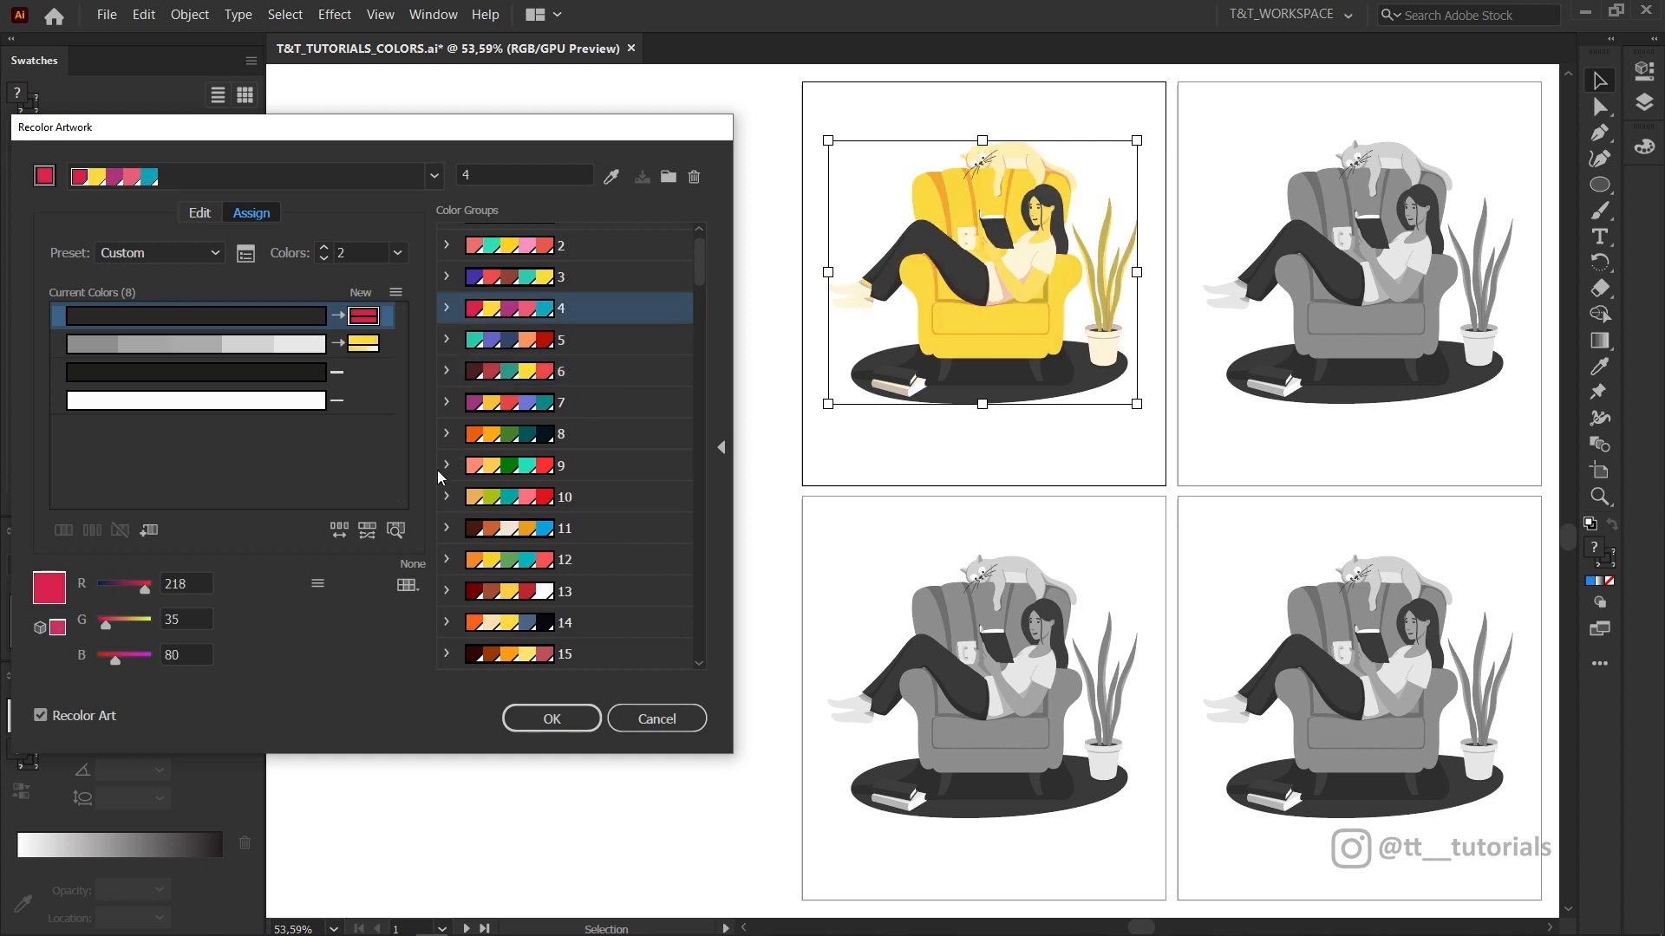
- Randomly change the order of color group 4 several times to try different color combinations on the illustration
{"action": "left_click", "coordinate": [345, 529]}
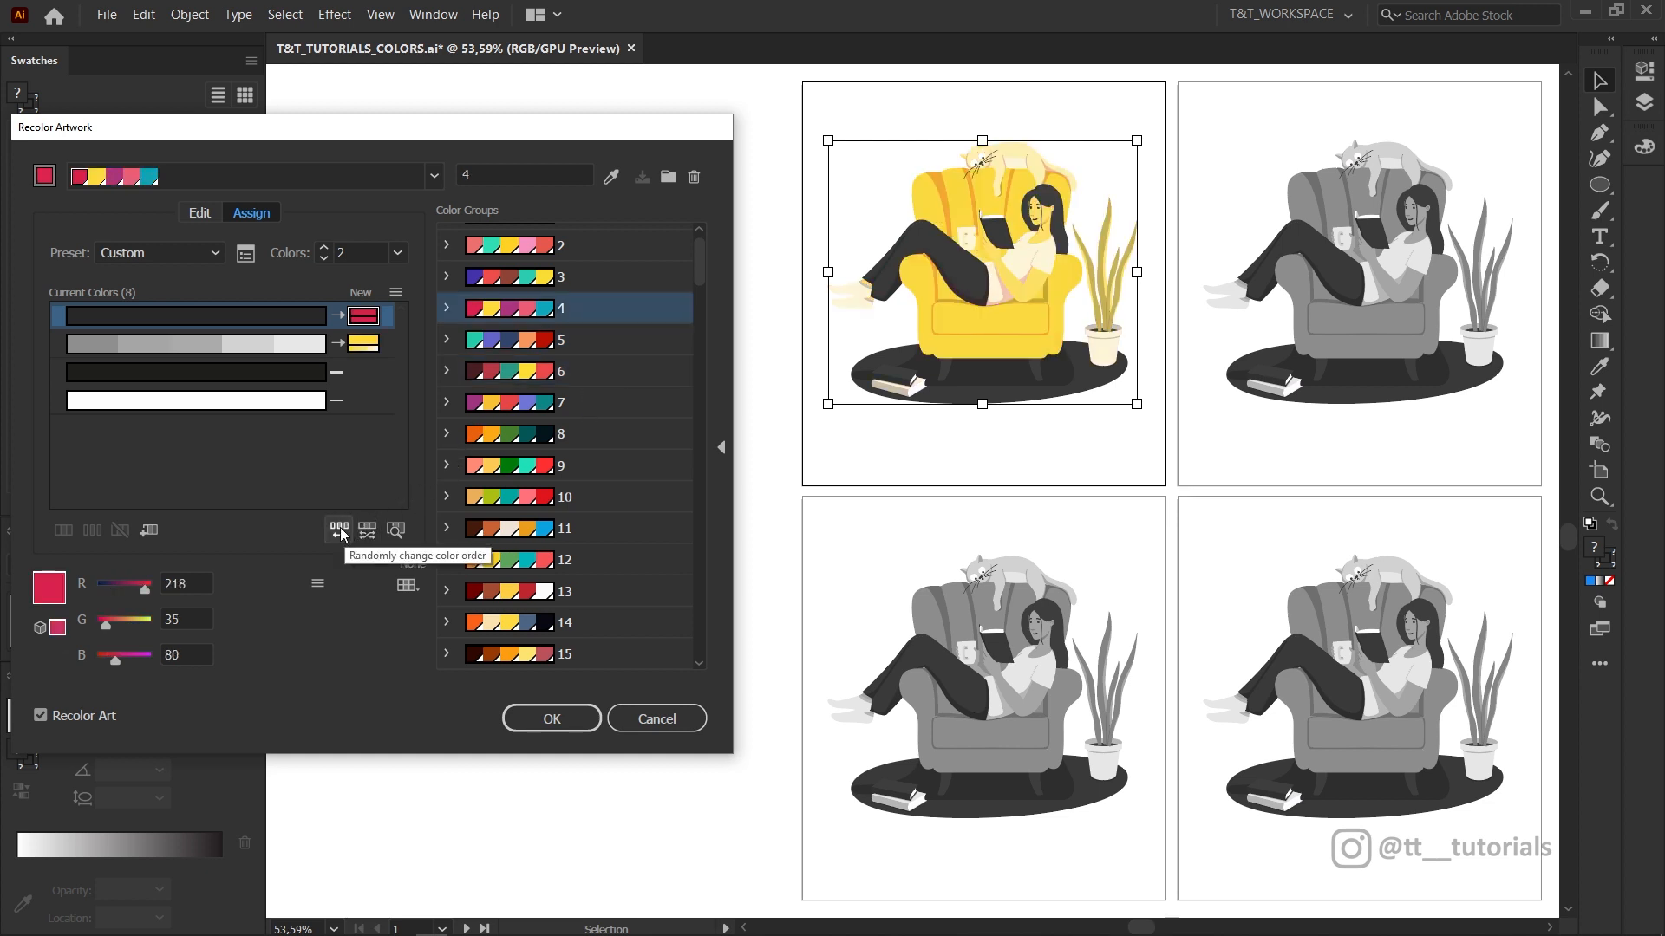
{"action": "left_click", "coordinate": [343, 533]}
{"action": "left_click", "coordinate": [341, 532]}
{"action": "left_click", "coordinate": [340, 533]}
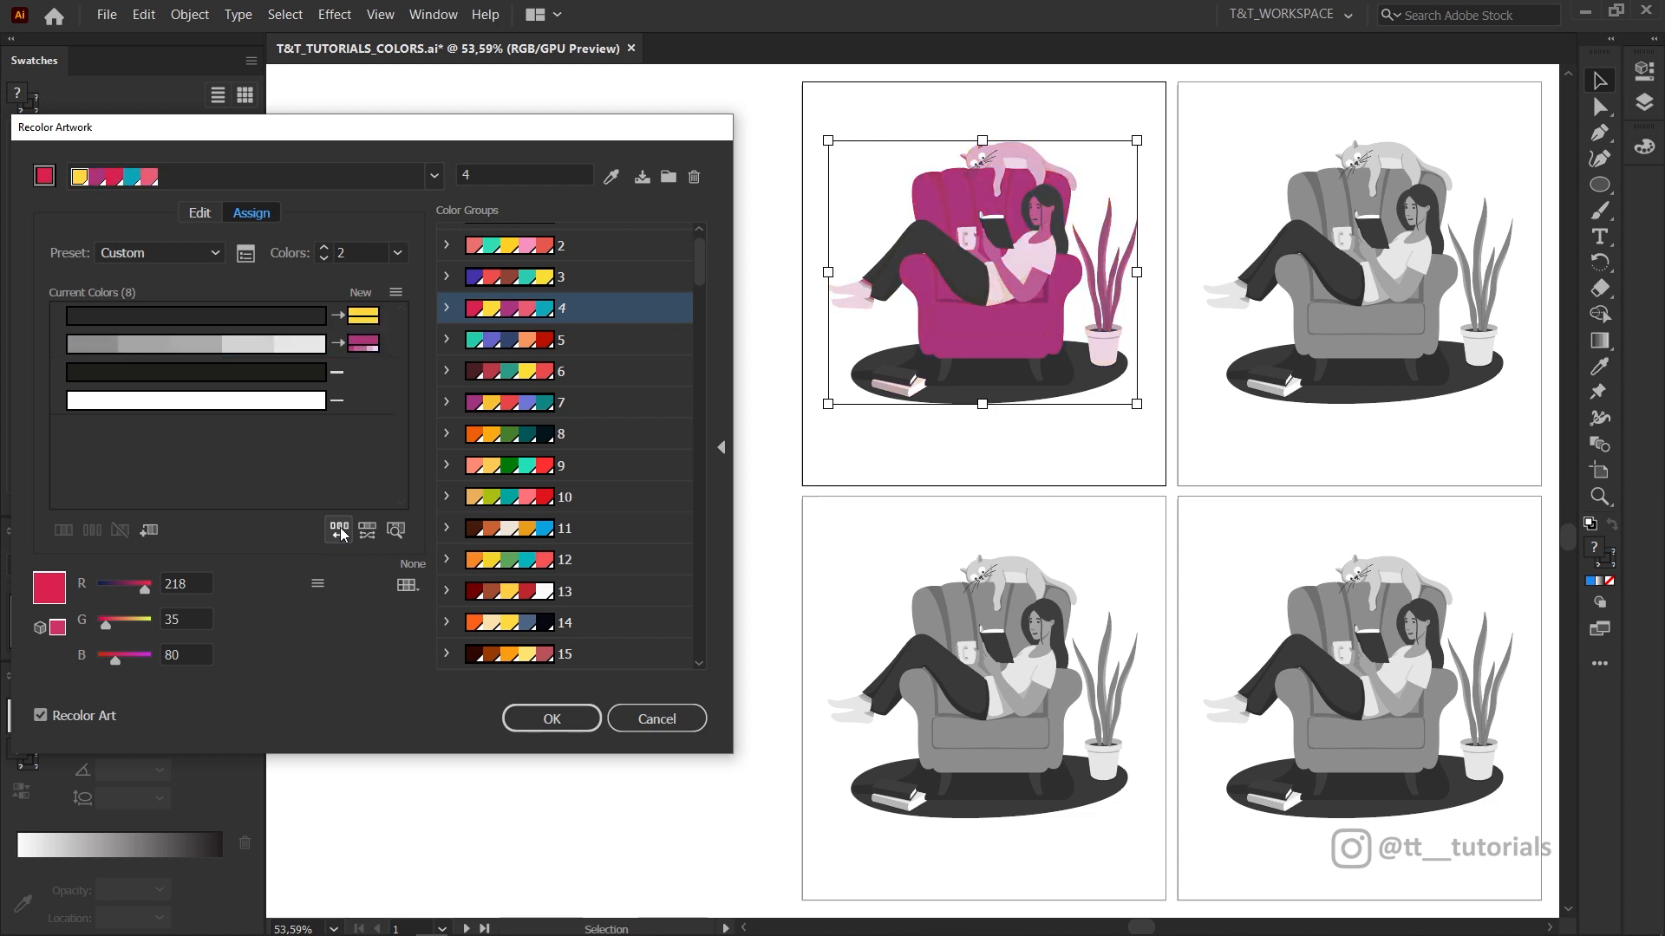
{"action": "left_click", "coordinate": [340, 532]}
{"action": "left_click", "coordinate": [341, 532]}
{"action": "left_click", "coordinate": [340, 532]}
{"action": "left_click", "coordinate": [341, 533]}
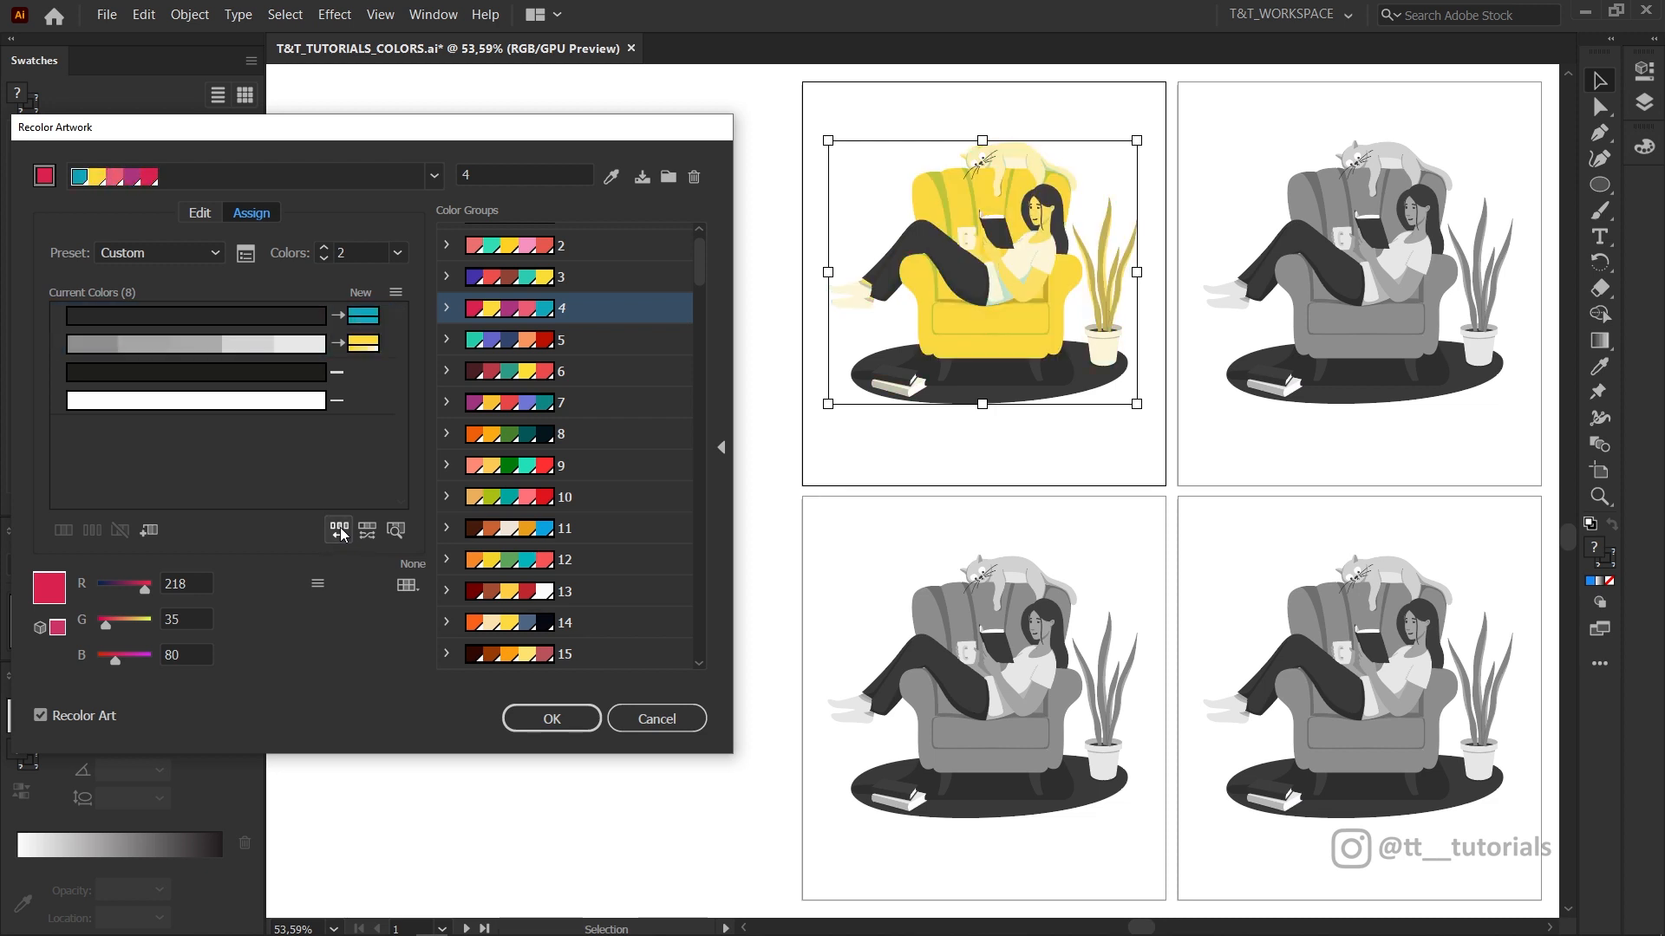
- Recolor the first illustration with color group 5 and apply it without saving changes to the swatch group
{"action": "left_click", "coordinate": [511, 340]}
{"action": "left_click", "coordinate": [564, 716]}
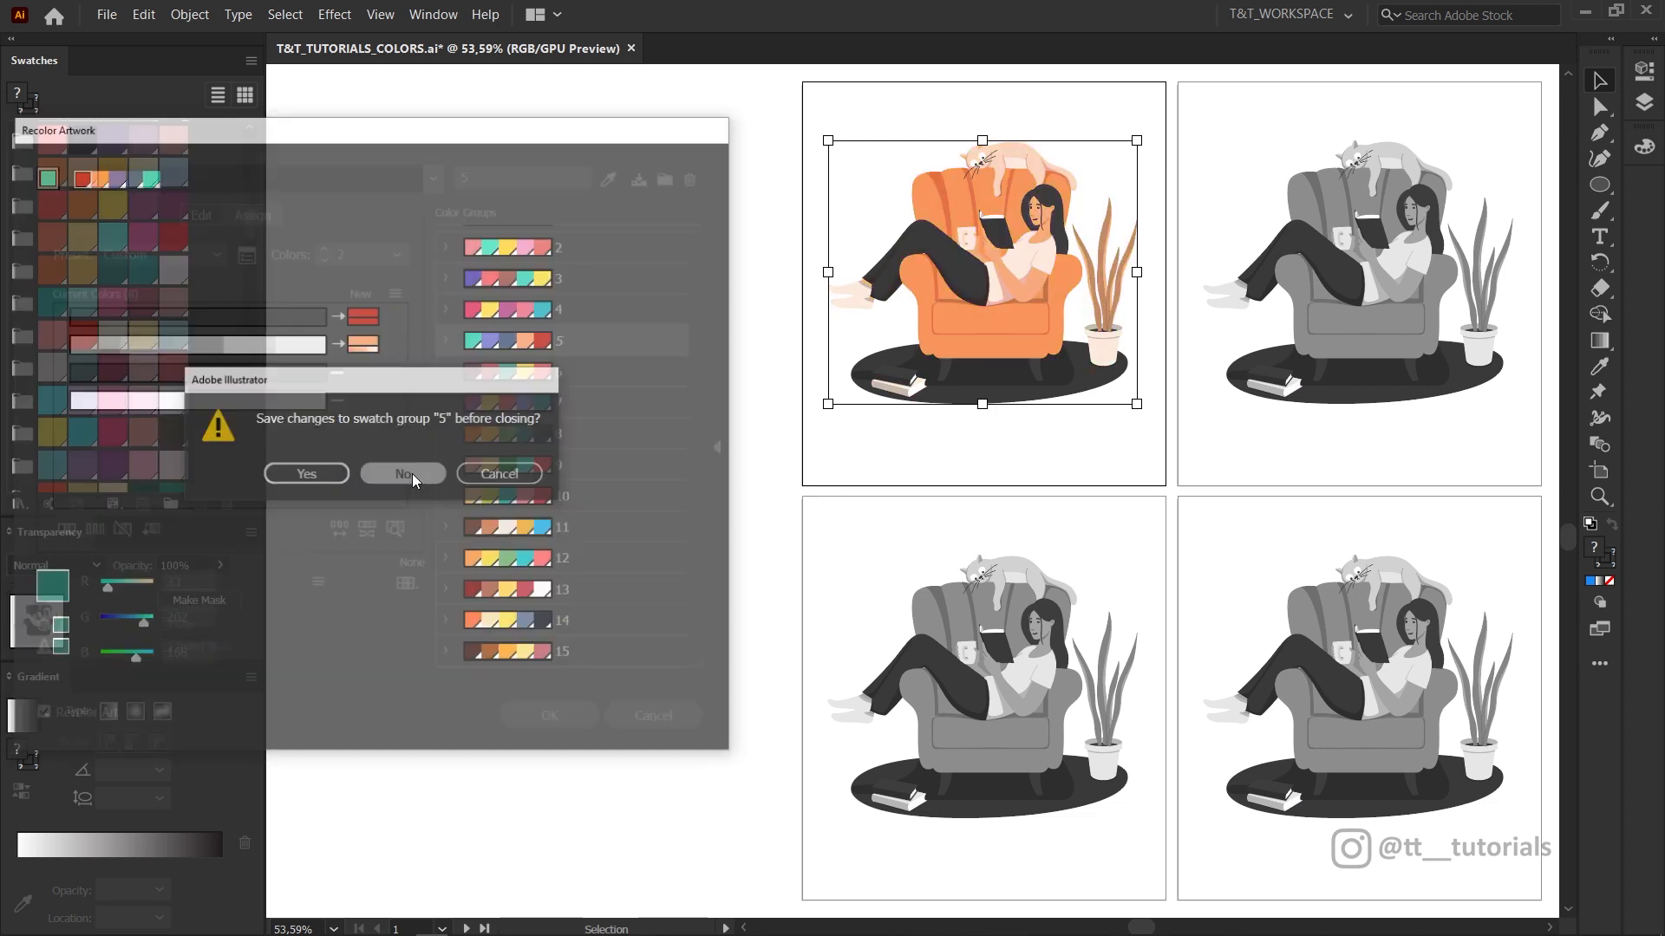
{"action": "left_click", "coordinate": [411, 473]}
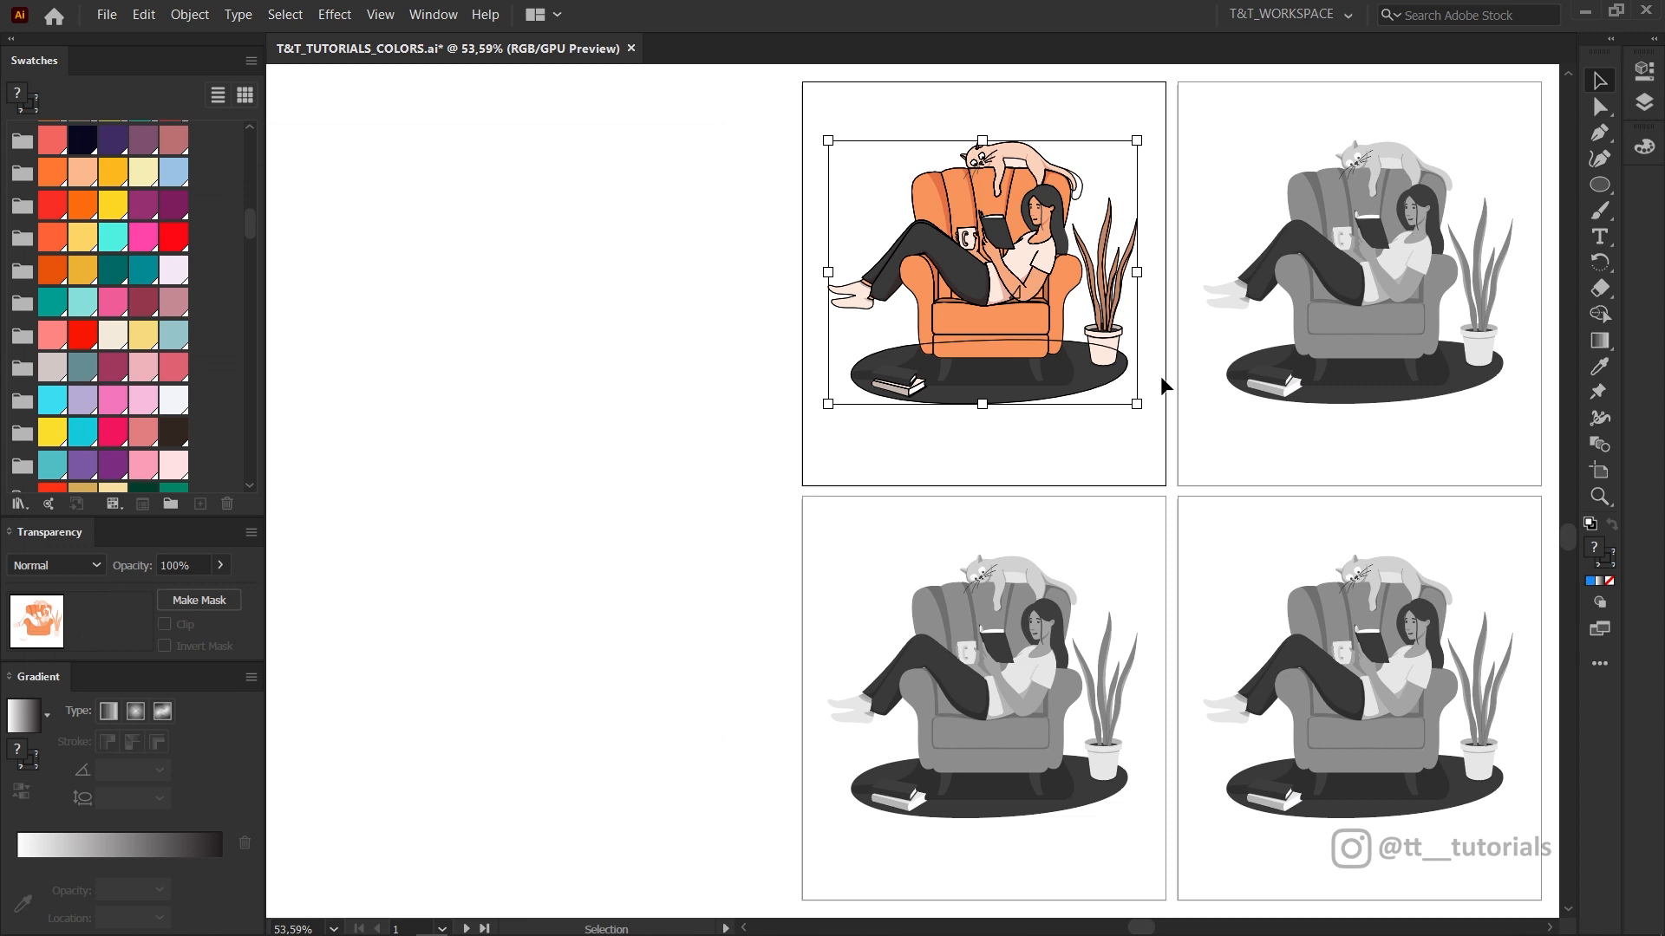
{"action": "left_click", "coordinate": [1173, 332]}
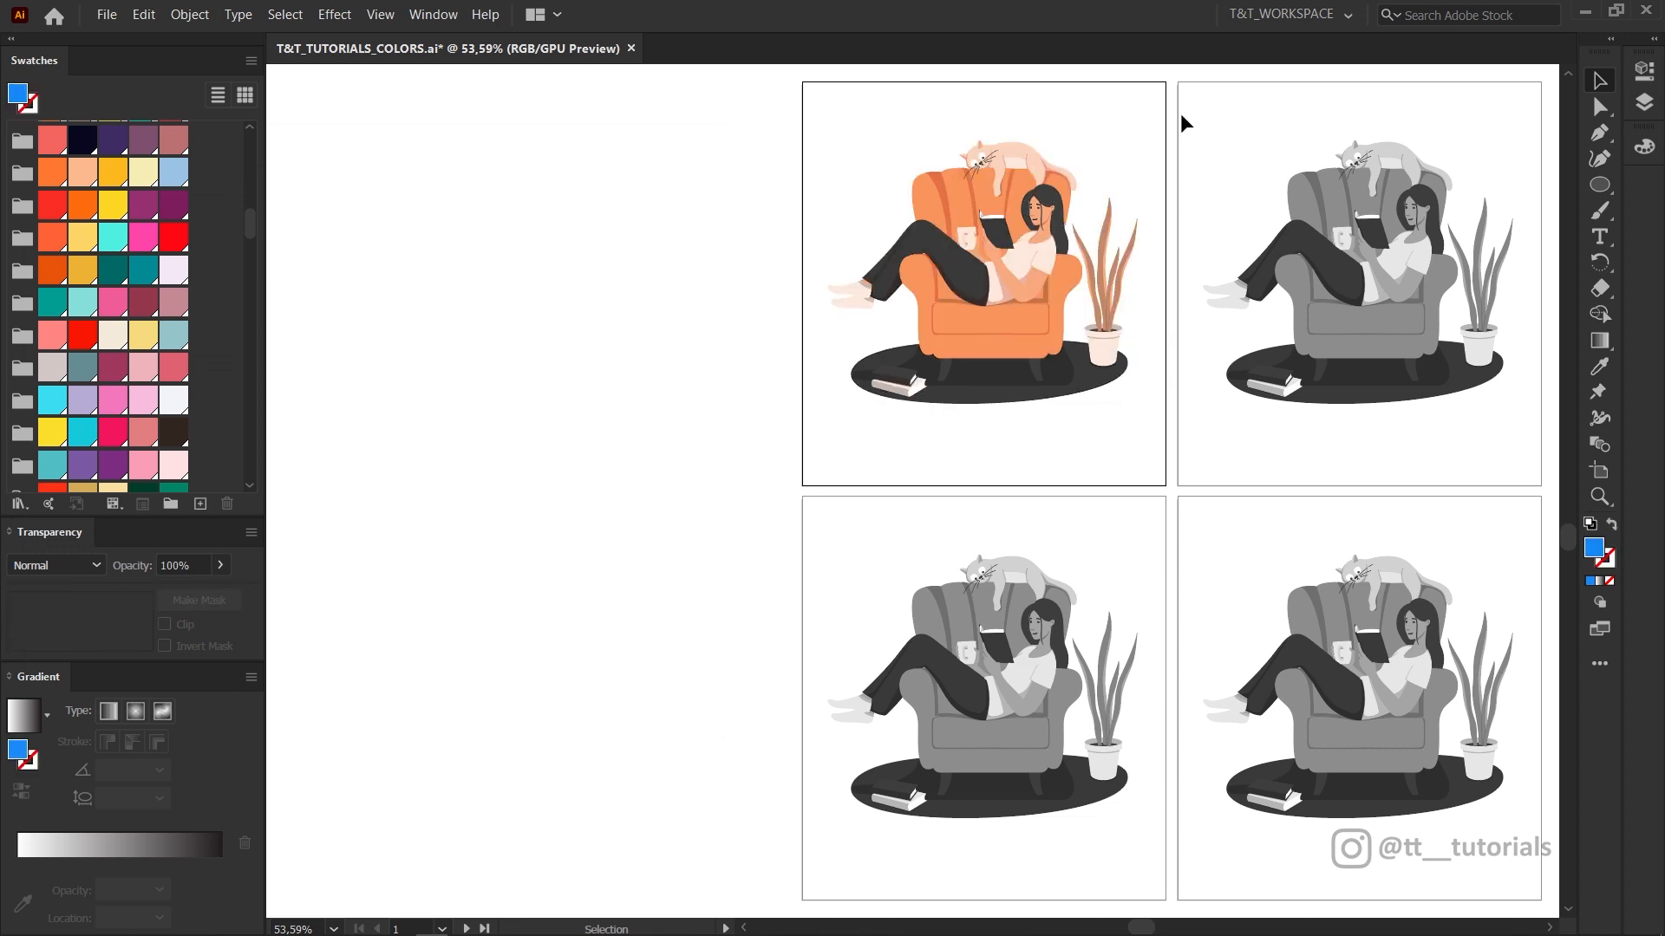
- Start Recolor Artwork on the grayscale illustration in the upper-right artboard and limit the number of colors to 3
{"action": "left_click_drag", "start_coordinate": [1169, 69], "coordinate": [1553, 499]}
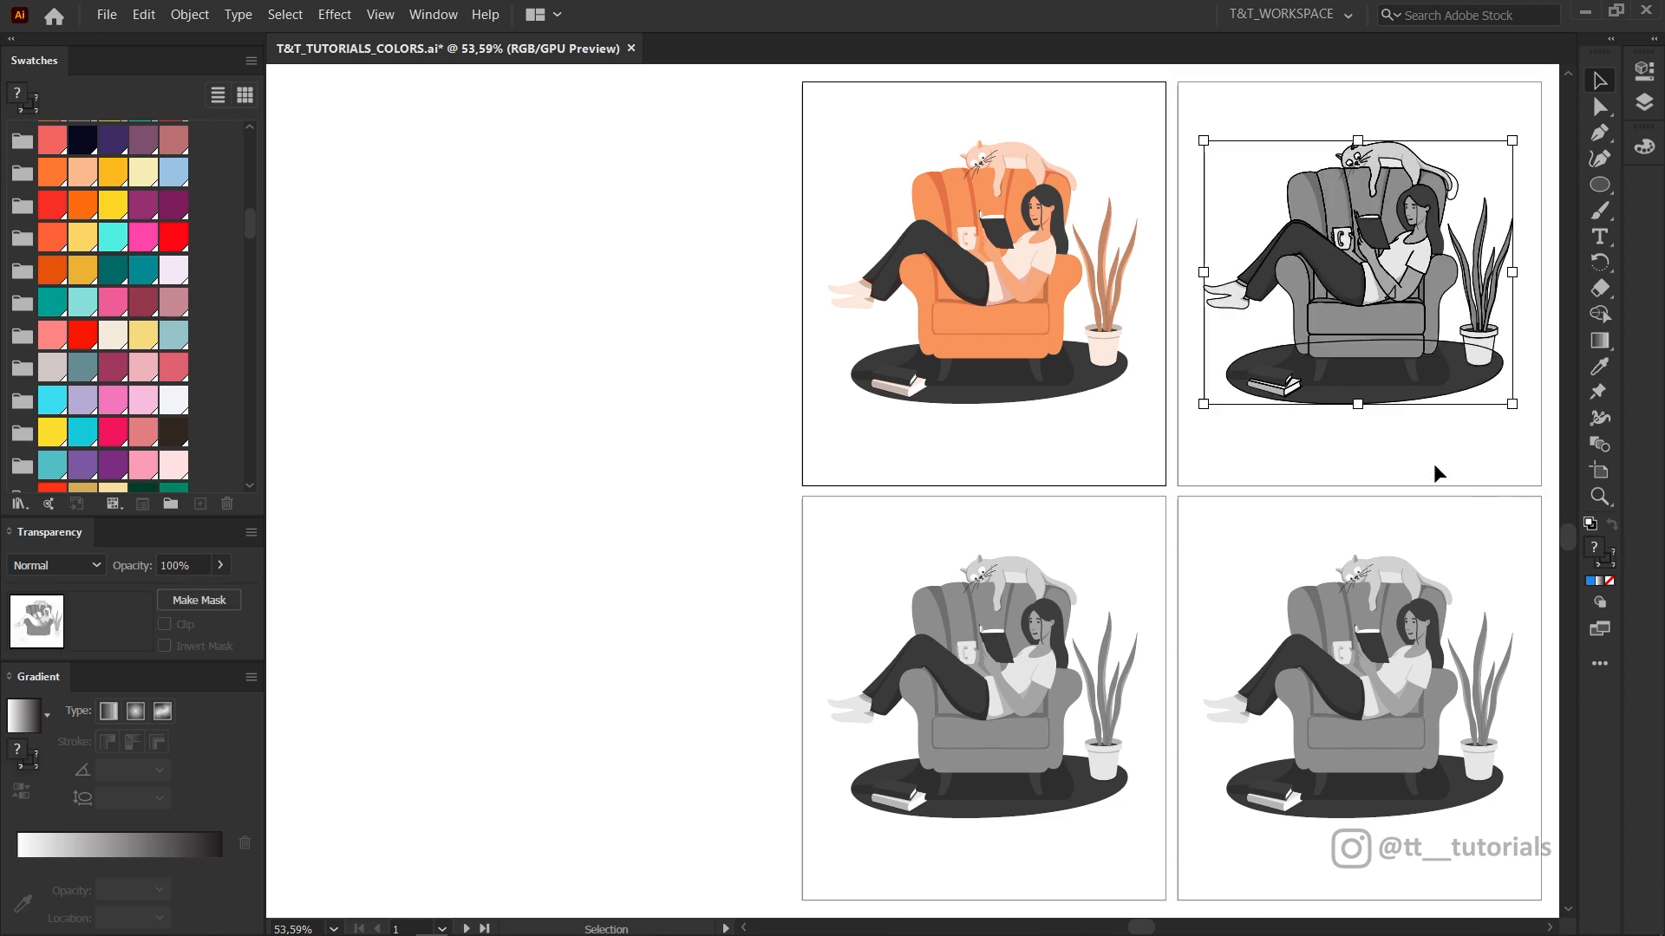
{"action": "left_click", "coordinate": [147, 17]}
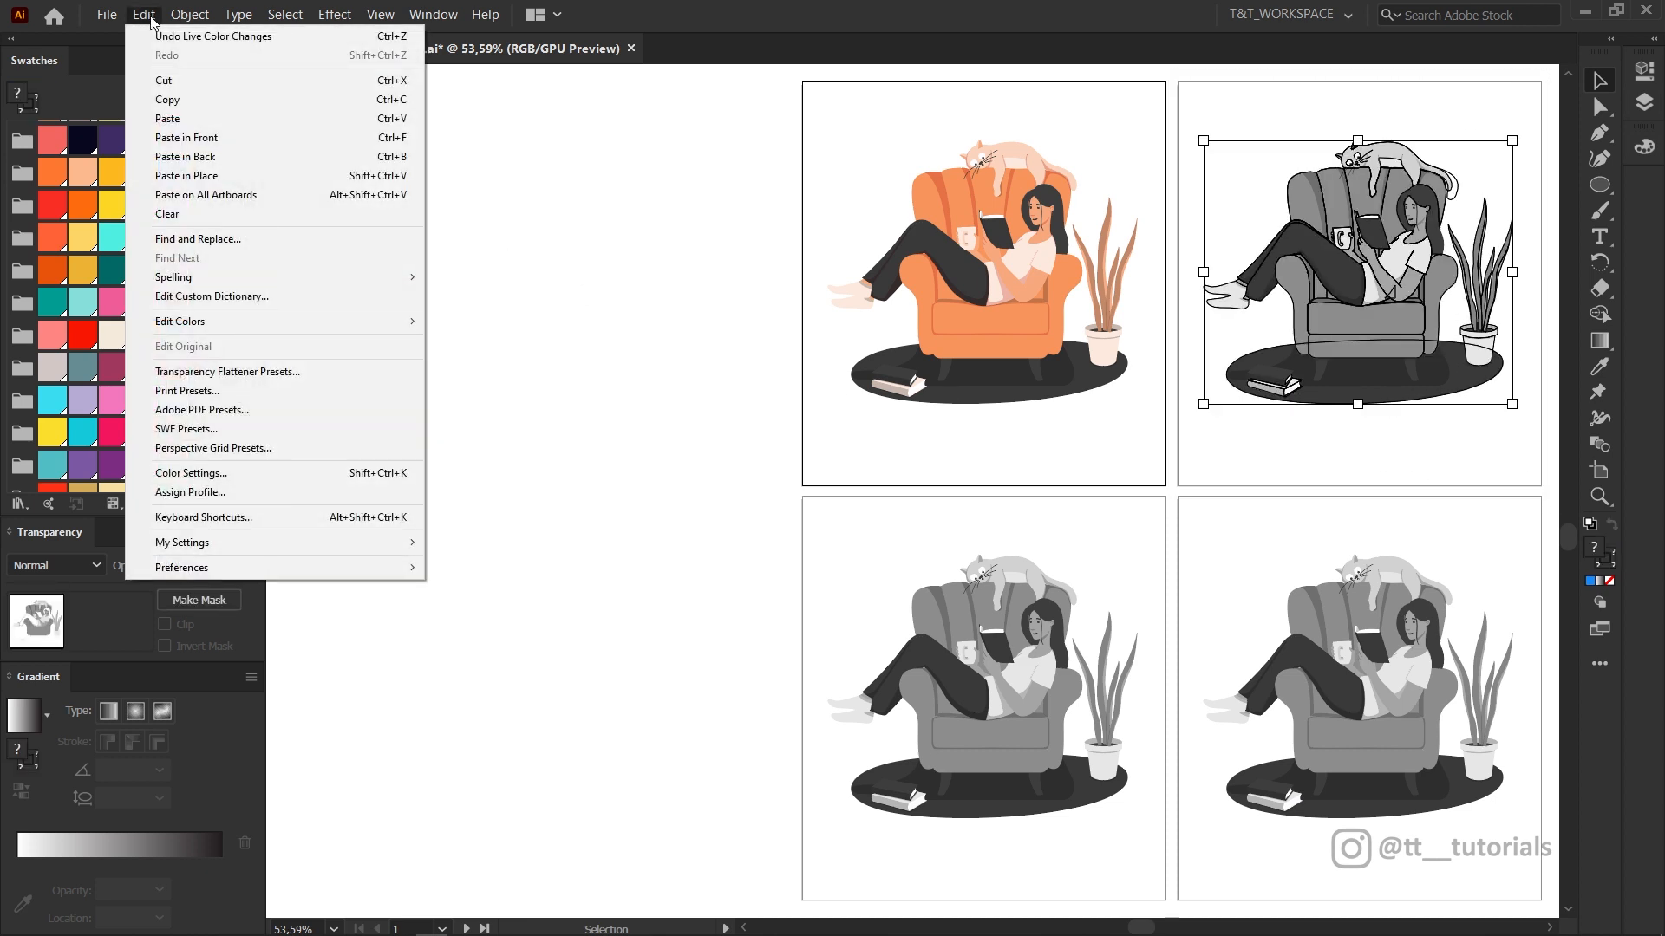
{"action": "mouse_move", "coordinate": [260, 321]}
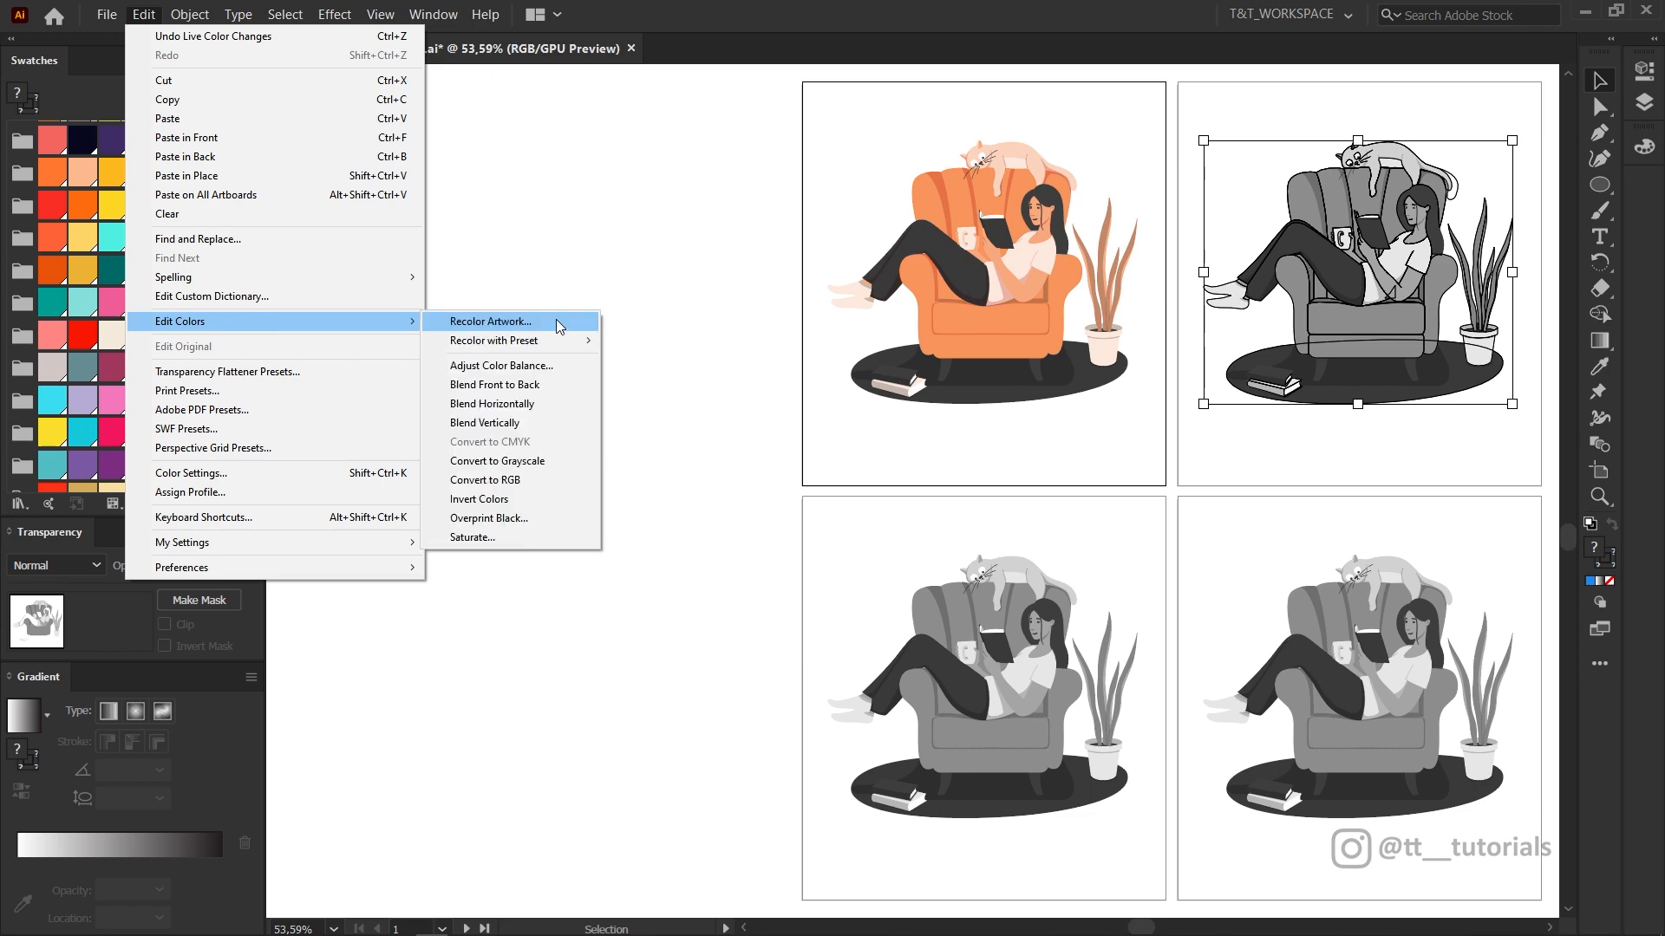
{"action": "left_click", "coordinate": [559, 327]}
{"action": "left_click", "coordinate": [399, 250]}
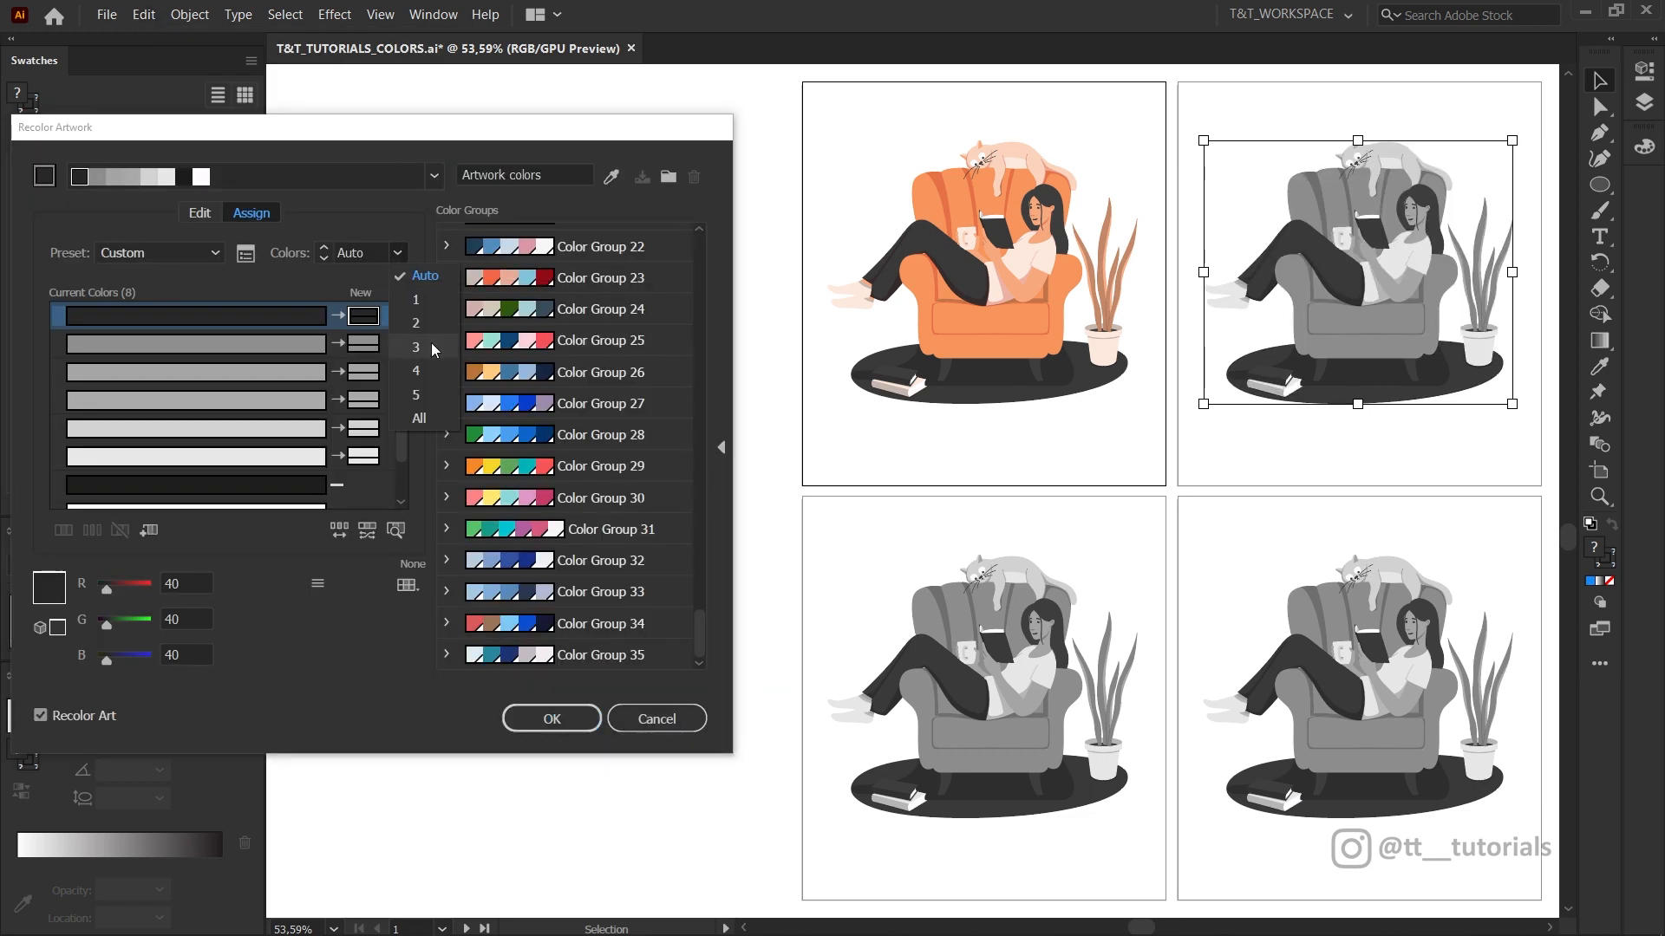
{"action": "left_click", "coordinate": [431, 346]}
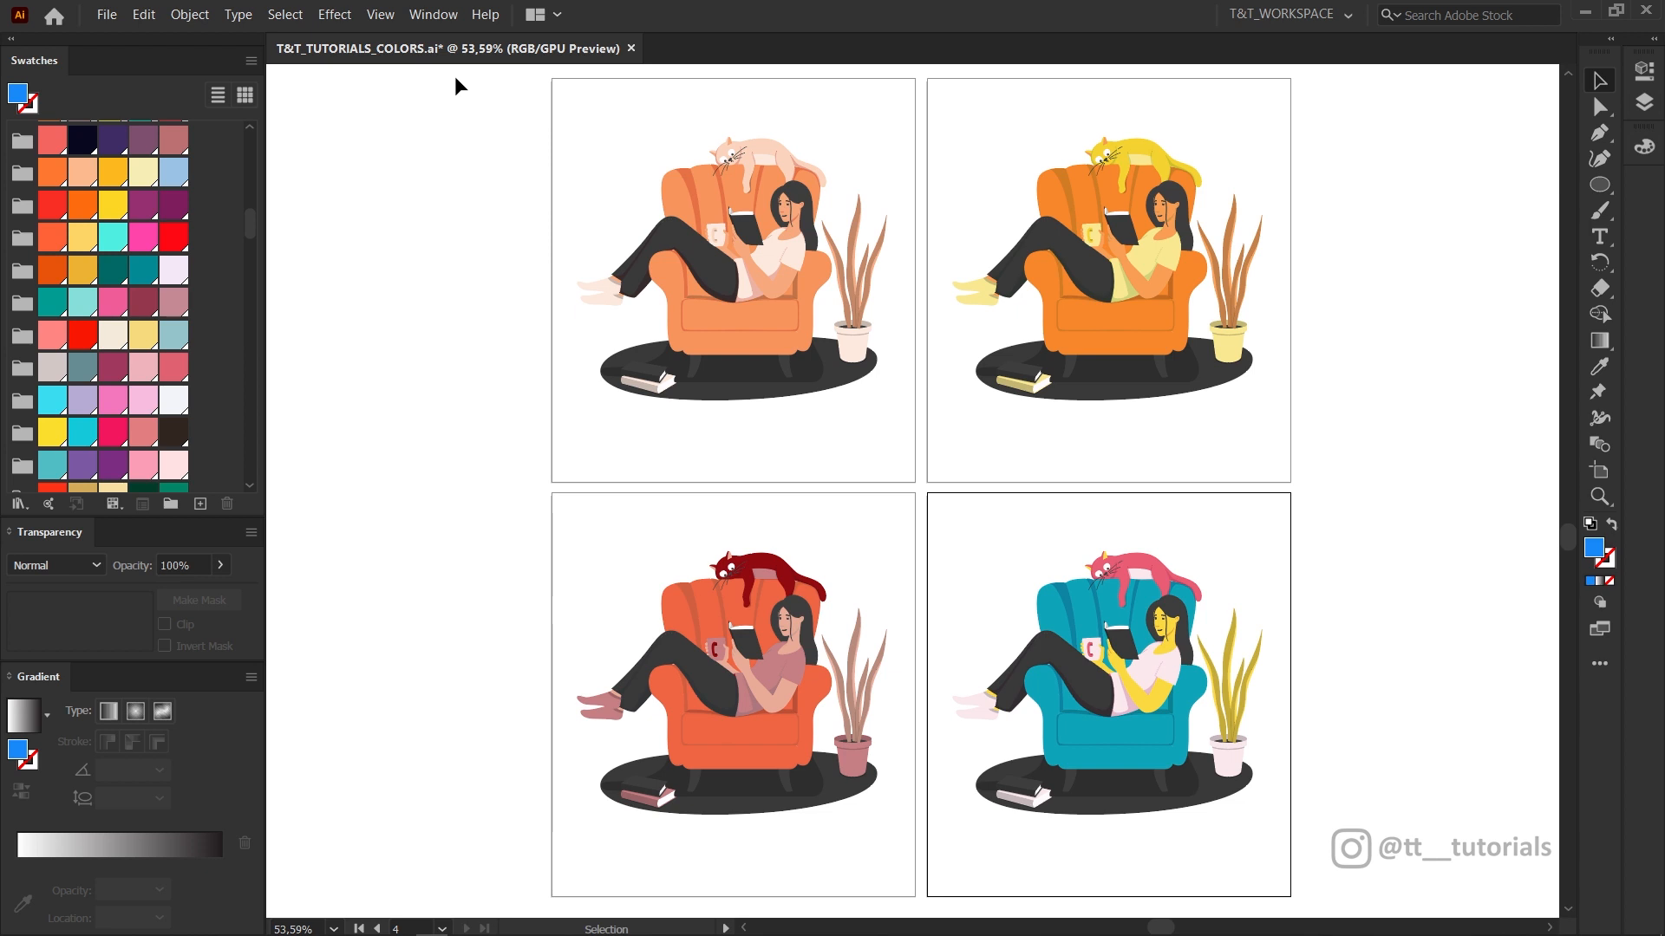
- Customize the proof setup to simulate the Gray Gamma 2.2 device and apply it to the document
{"action": "left_click", "coordinate": [374, 15]}
{"action": "mouse_move", "coordinate": [446, 200]}
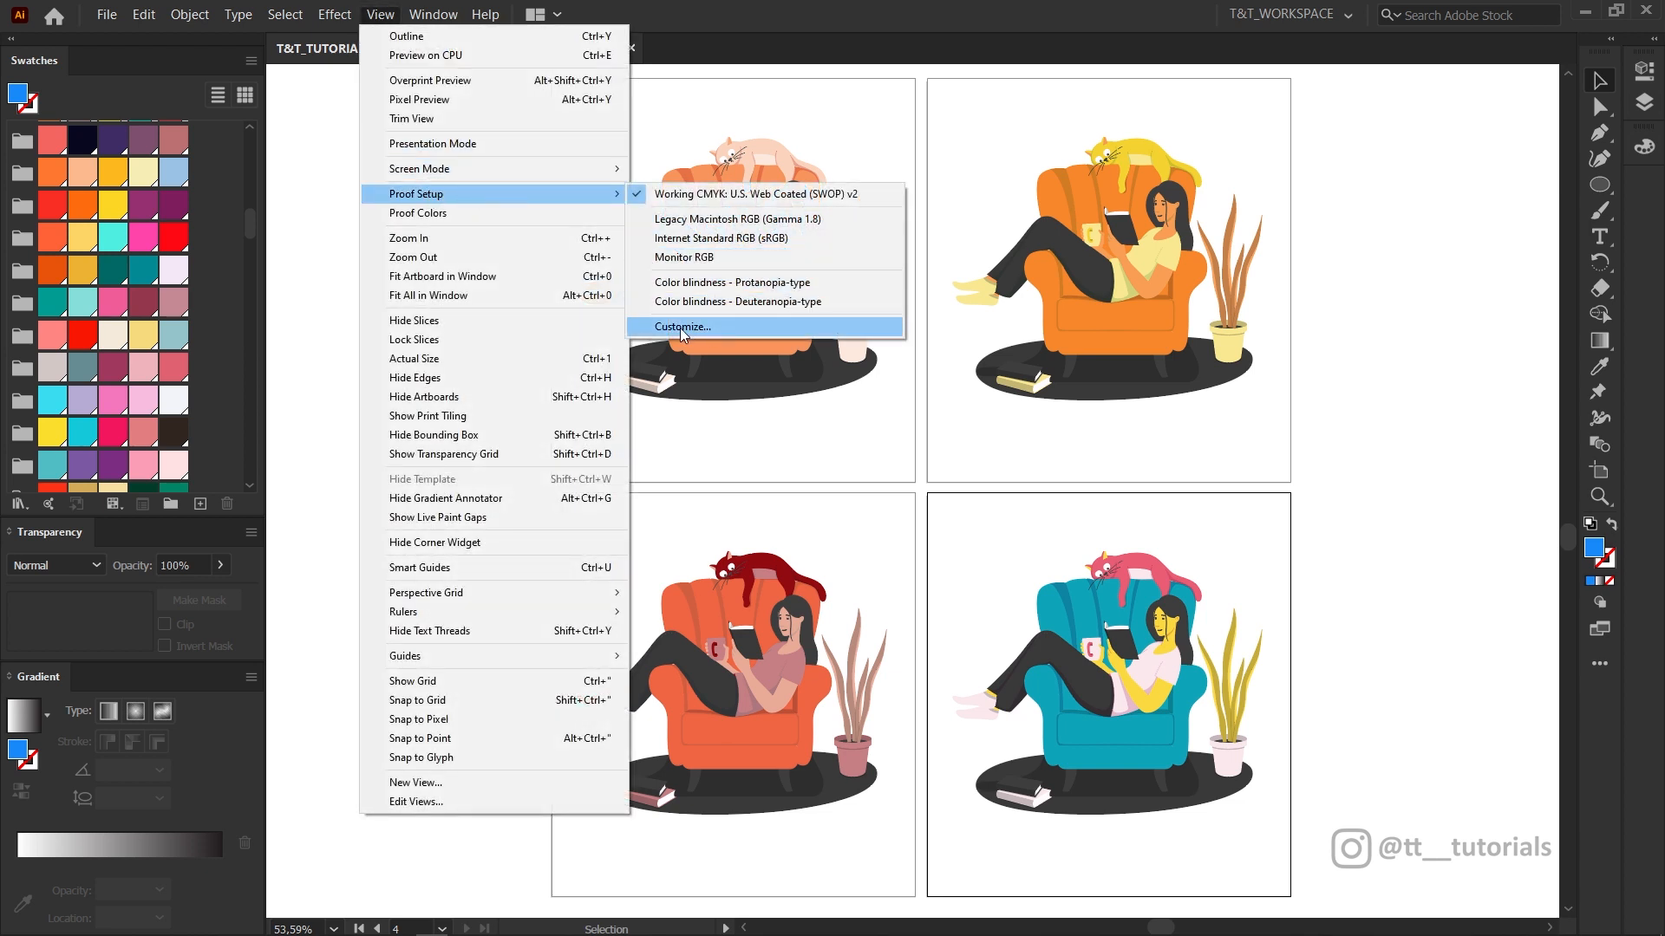
{"action": "left_click", "coordinate": [709, 326]}
{"action": "left_click_drag", "start_coordinate": [802, 314], "coordinate": [1238, 515]}
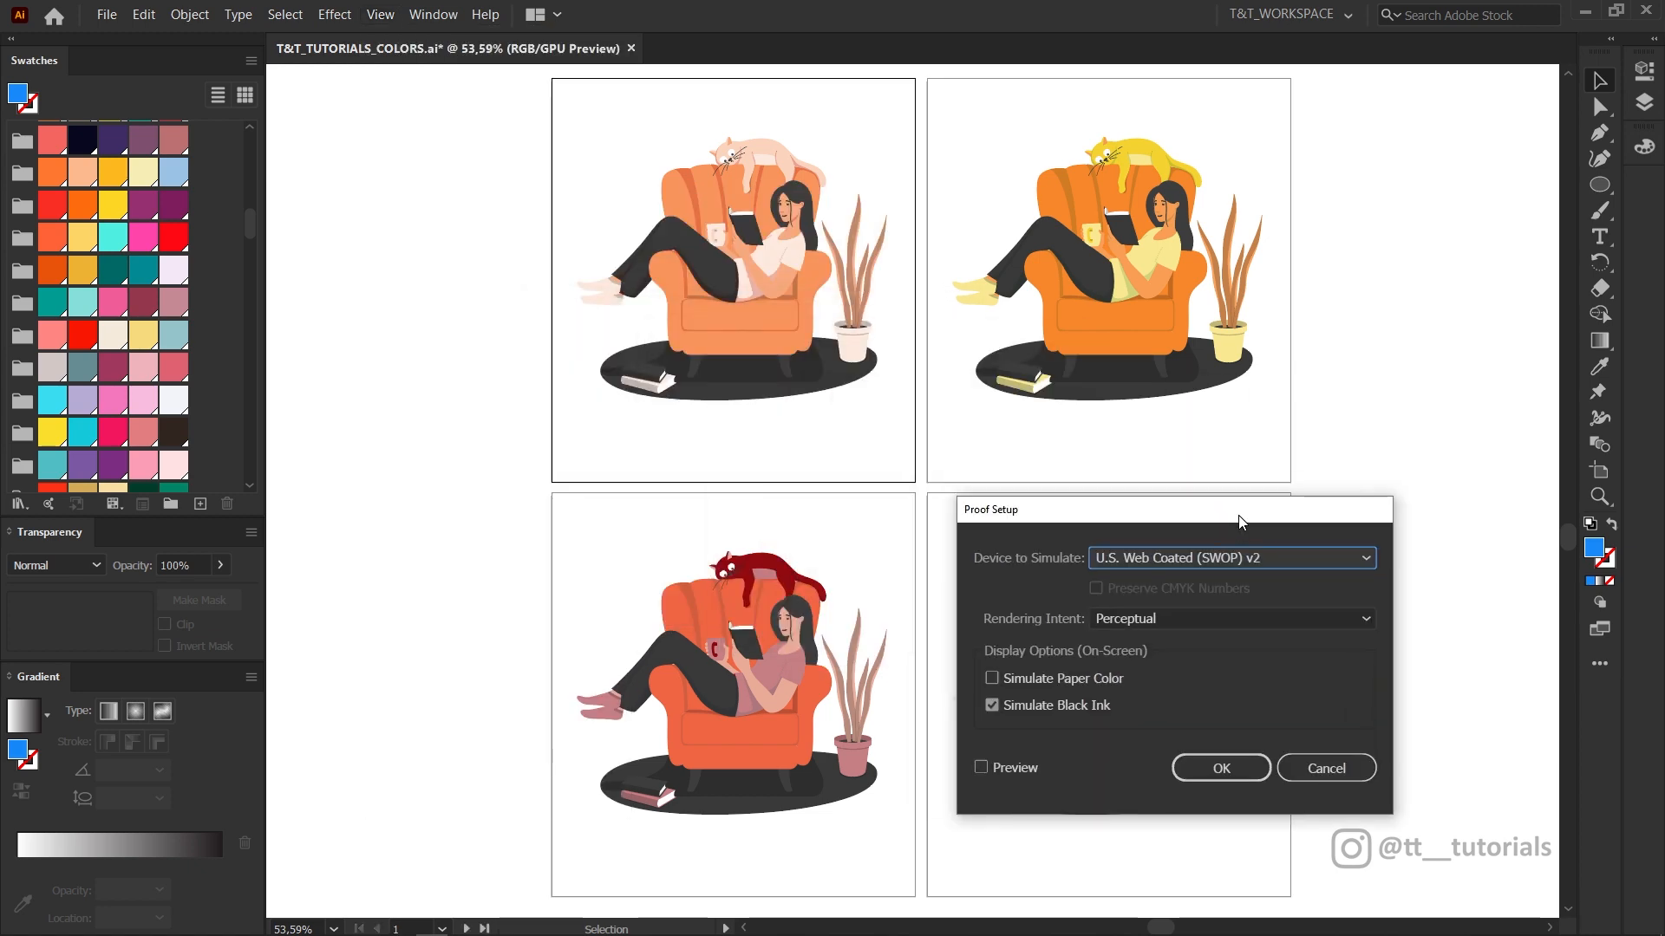
{"action": "left_click", "coordinate": [1253, 559]}
{"action": "left_click_drag", "start_coordinate": [1625, 190], "coordinate": [1628, 310]}
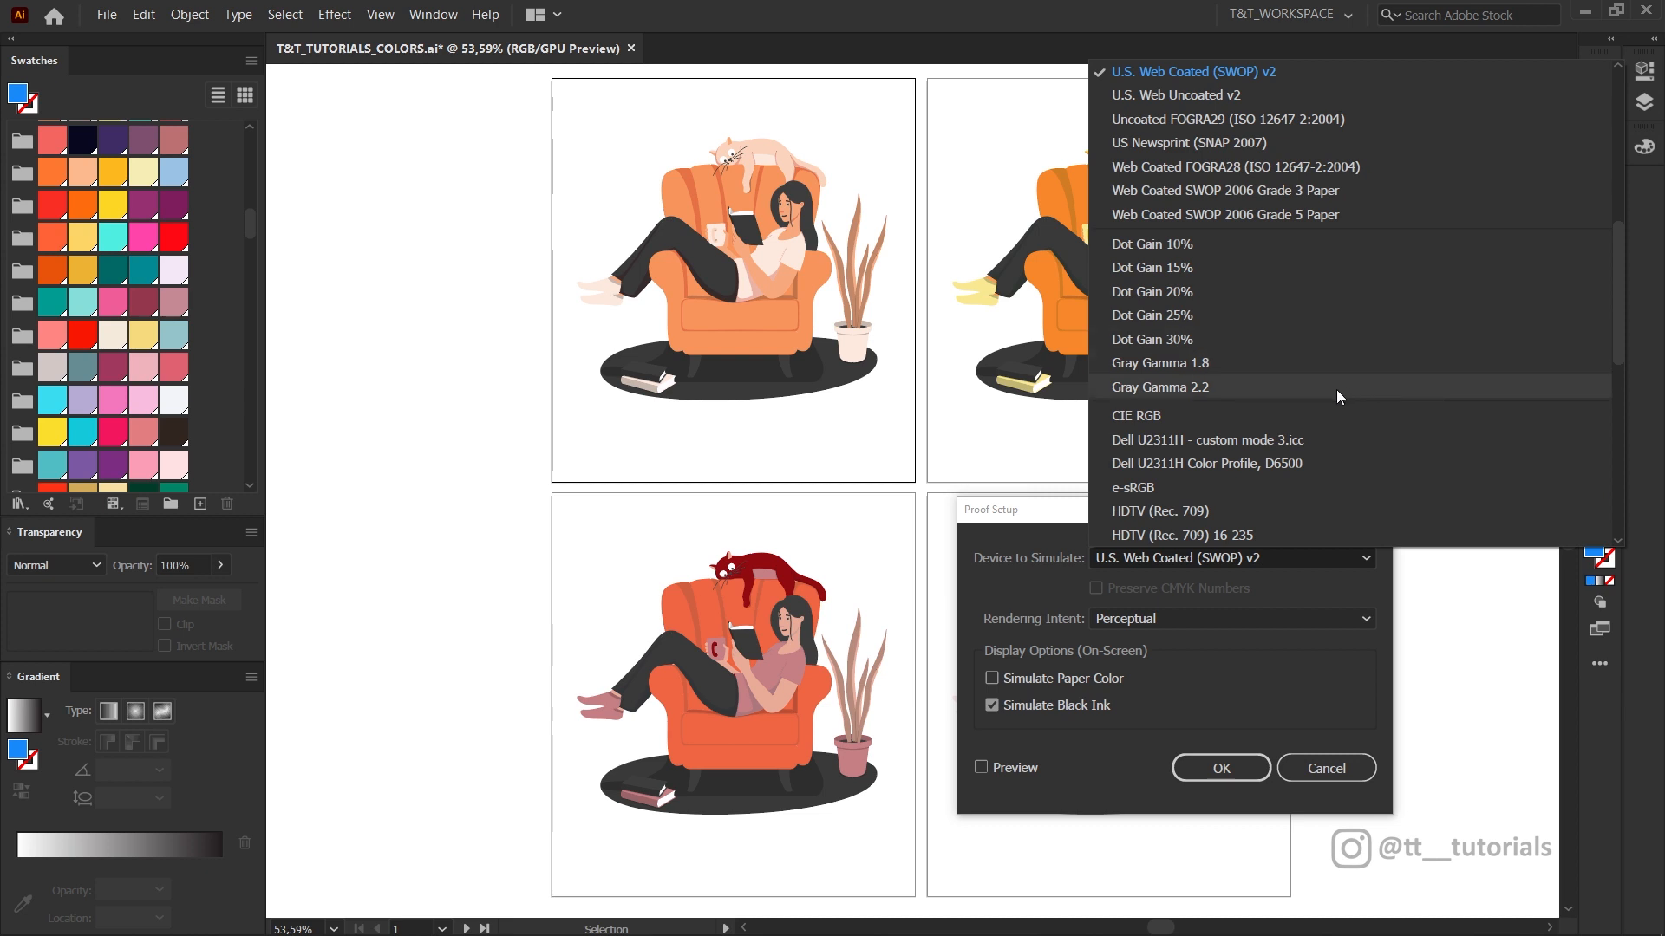
{"action": "left_click", "coordinate": [1221, 387]}
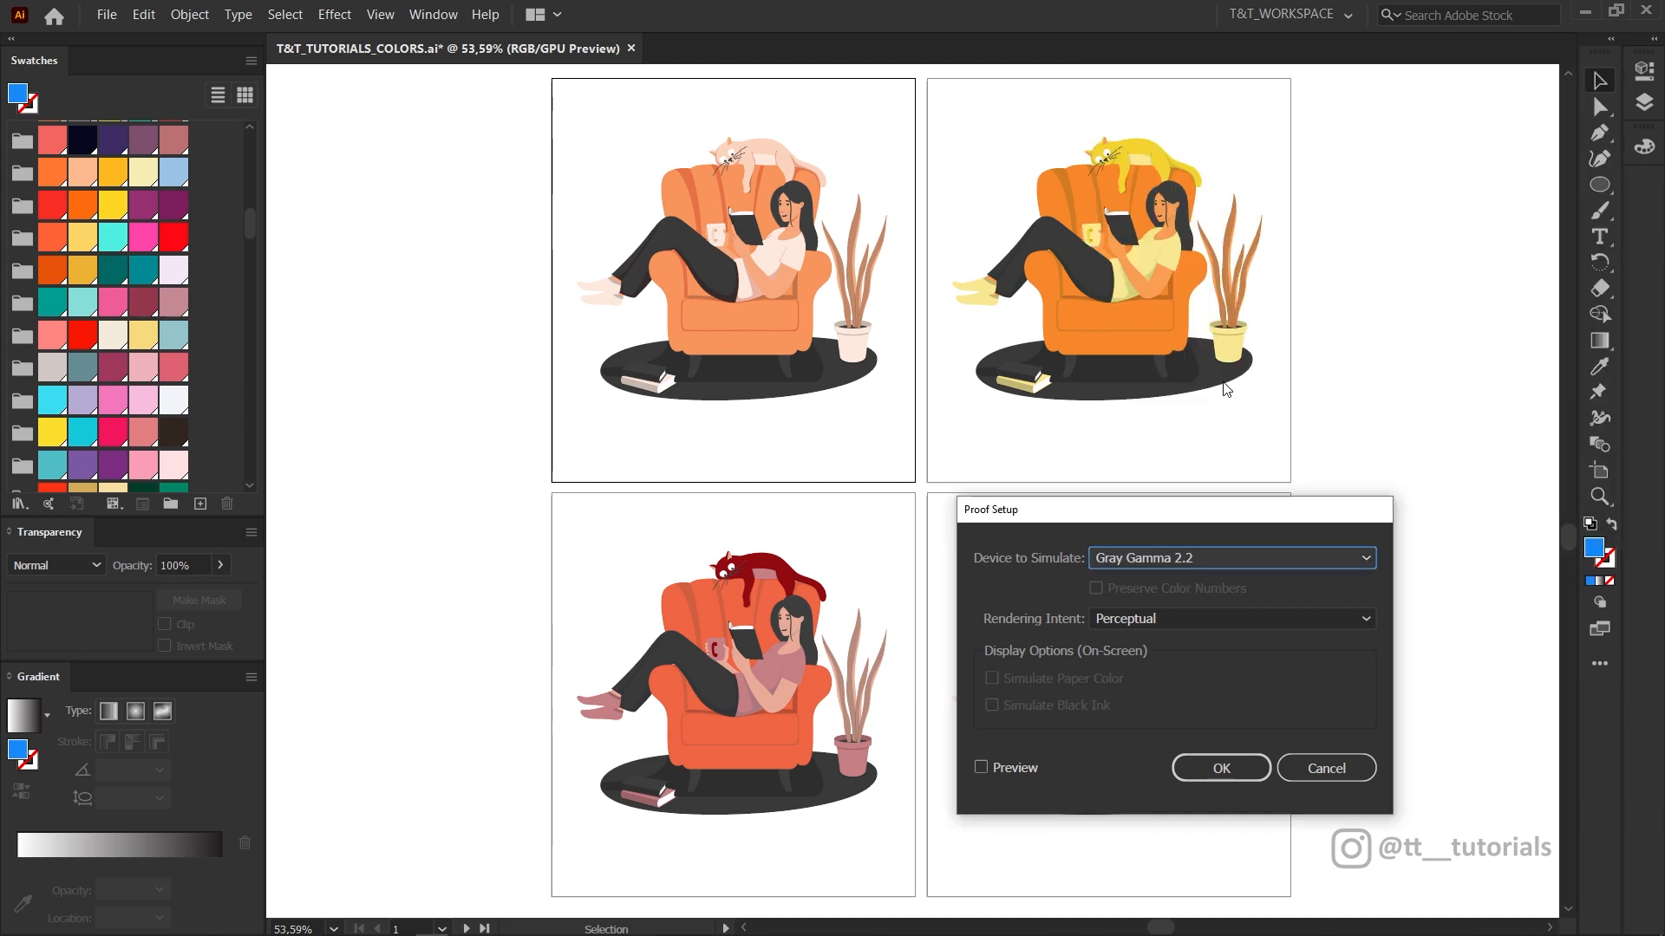
{"action": "left_click", "coordinate": [1200, 768]}
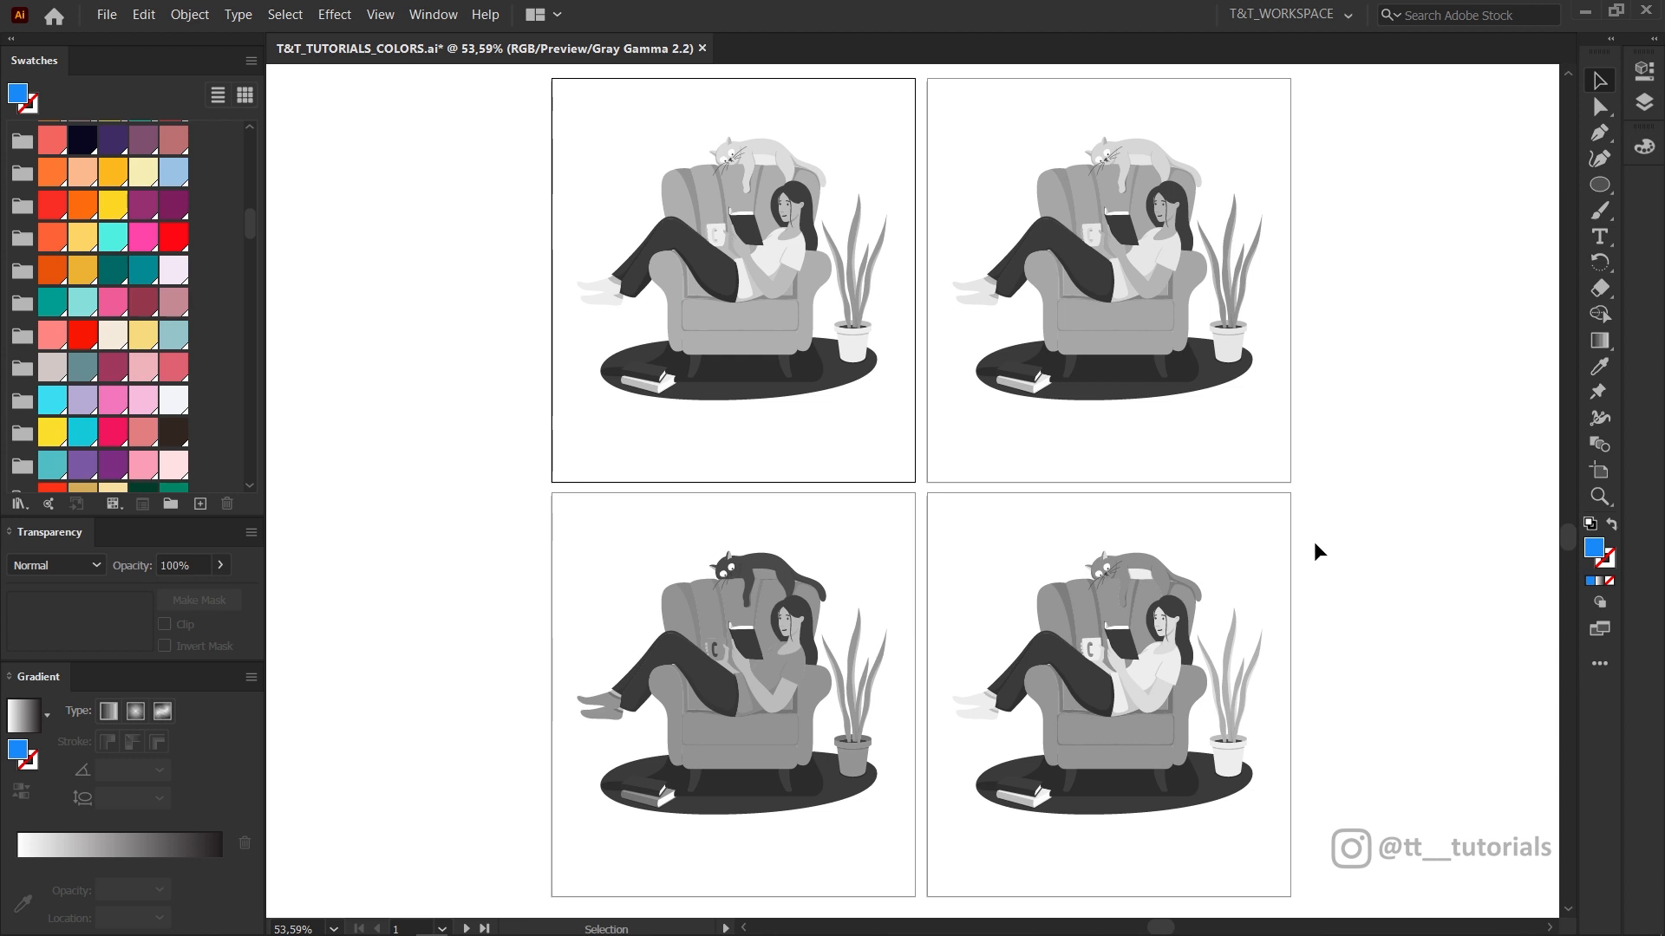
- Turn off the Gray Gamma 2.2 proof colors to compare the illustrations in color, and turn the proof back on
{"action": "left_click", "coordinate": [380, 15]}
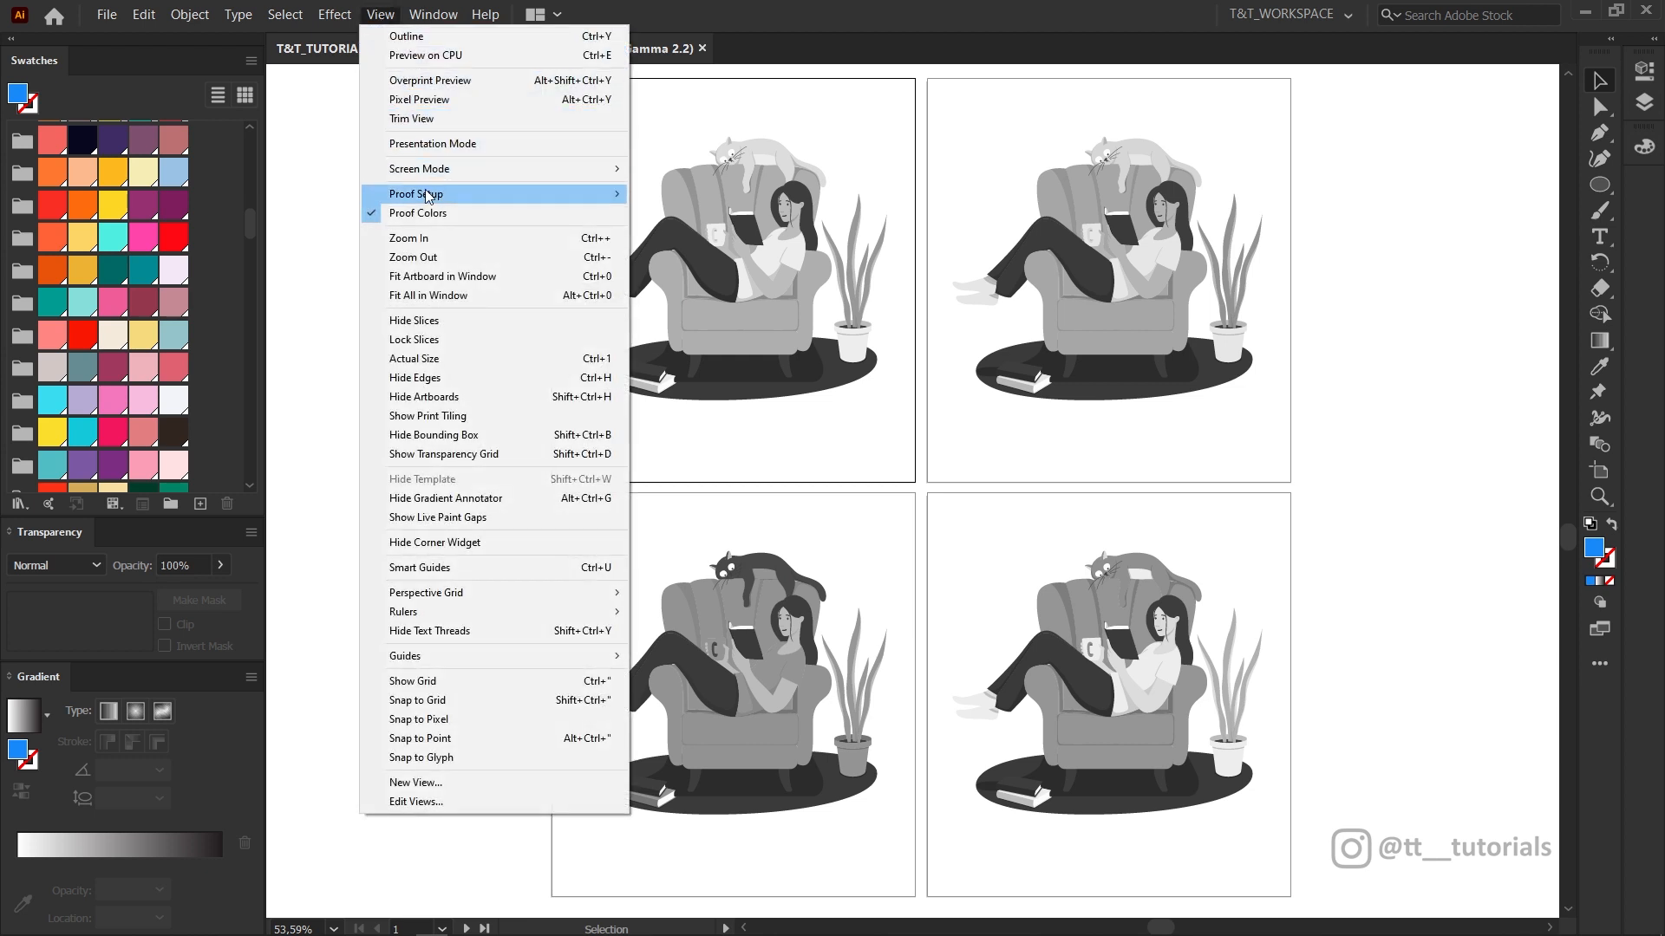
{"action": "left_click", "coordinate": [467, 214]}
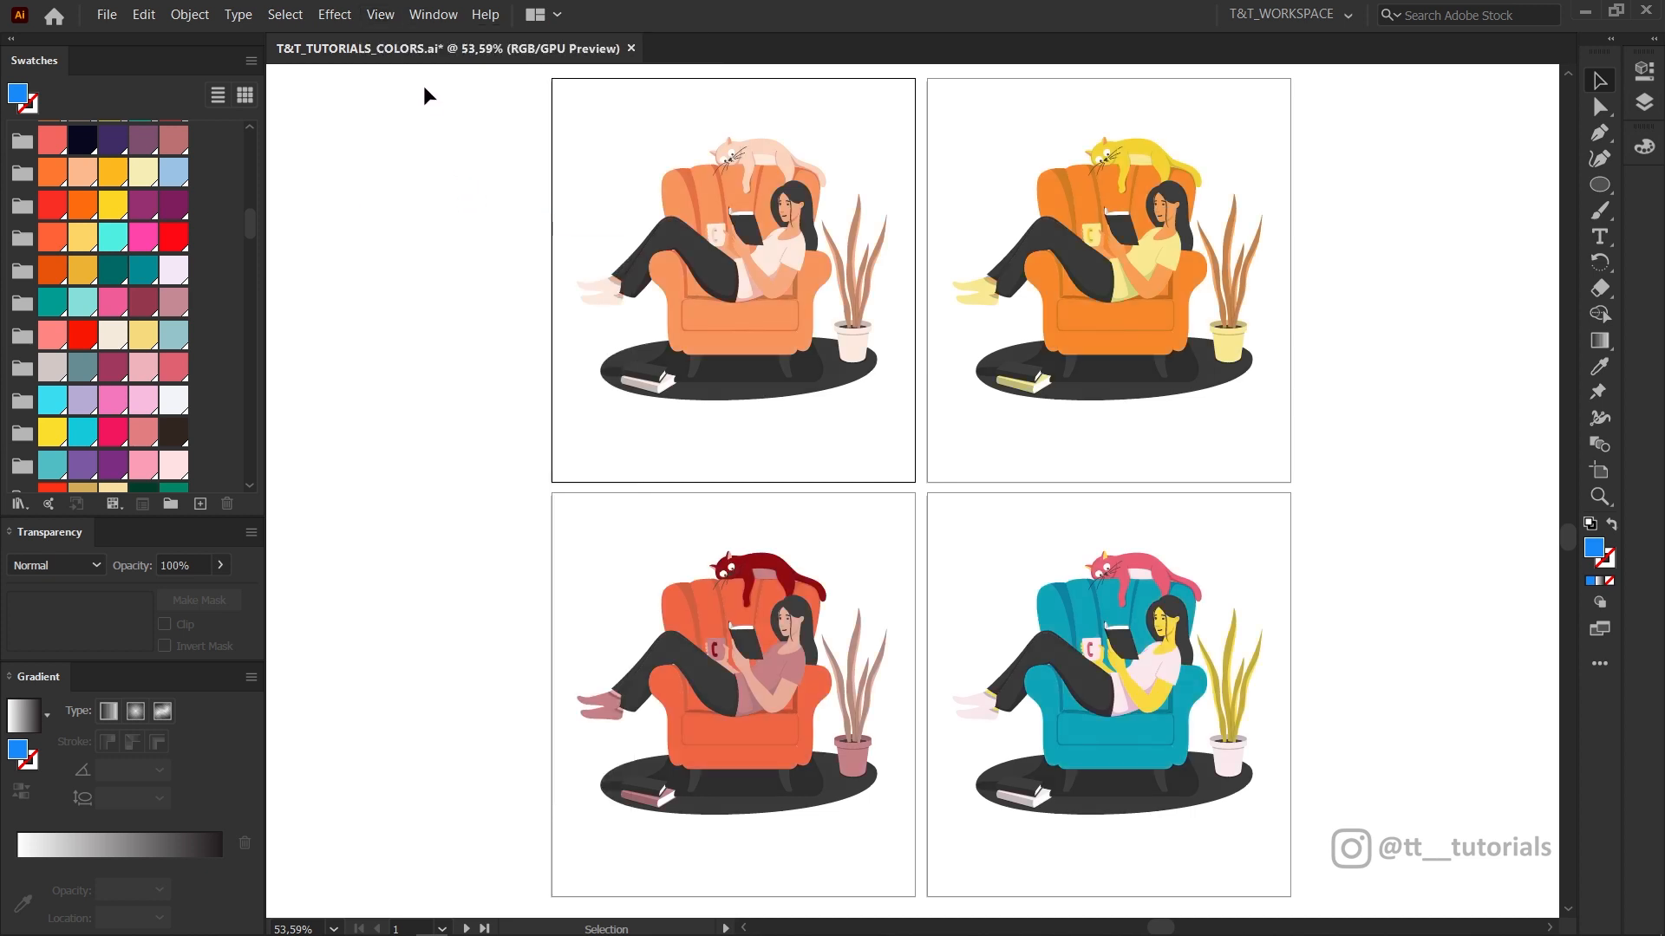
{"action": "left_click", "coordinate": [387, 17]}
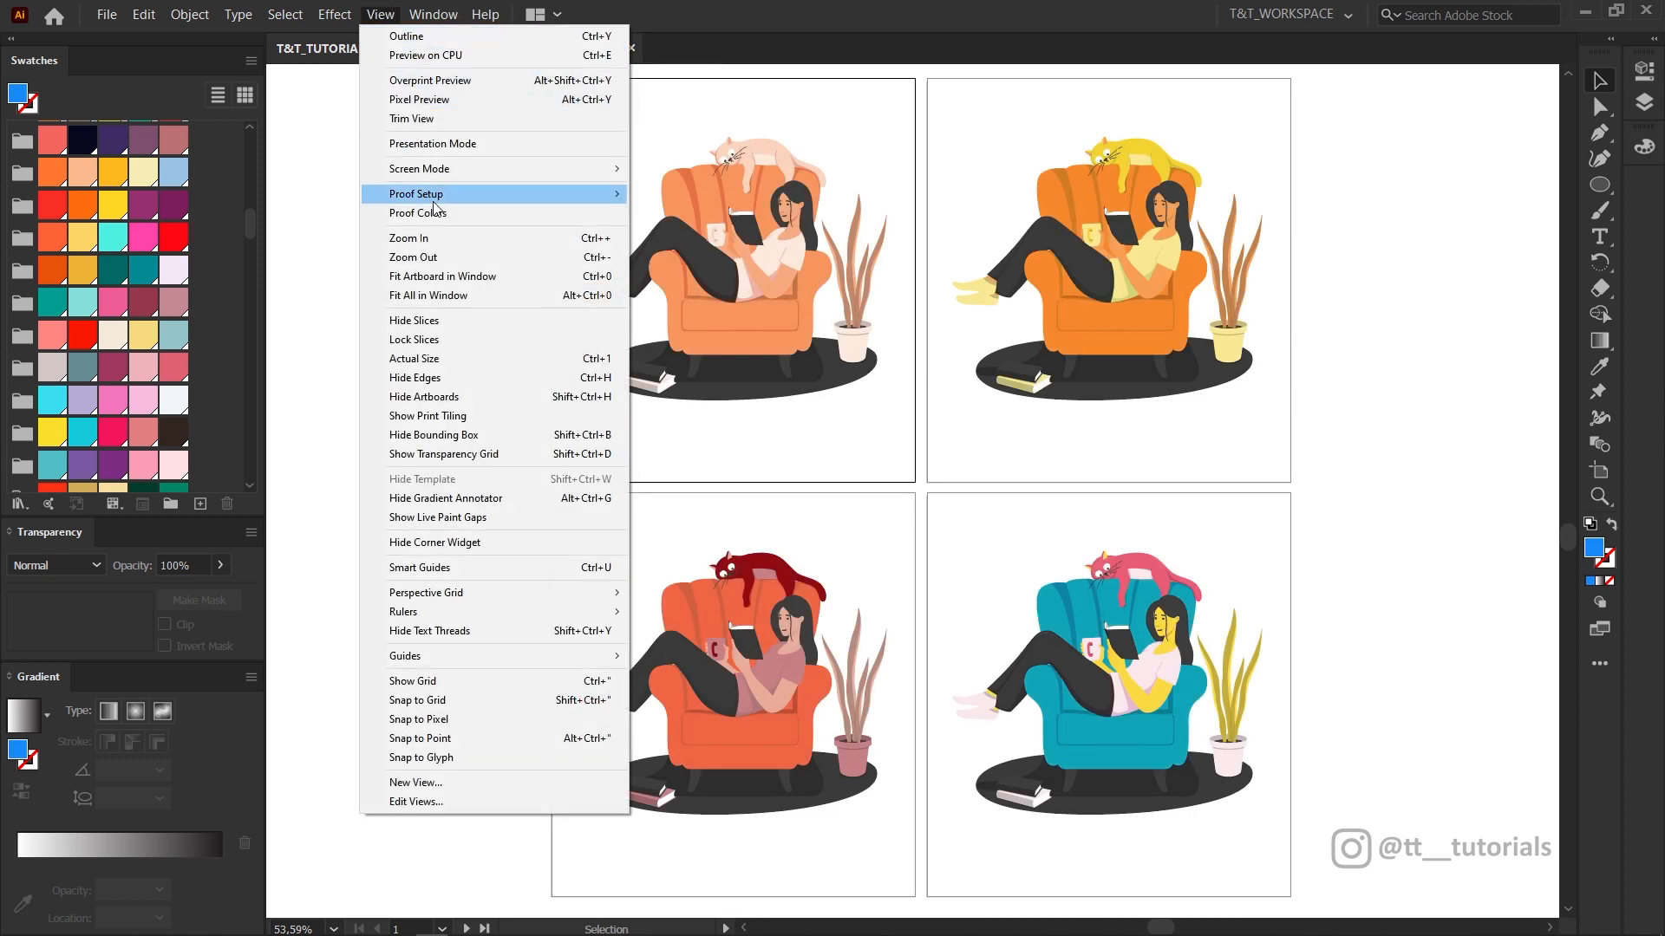
{"action": "left_click", "coordinate": [476, 215]}
- Delete the other illustration copies and their artboards, keeping only the first artboard with its orange armchair artwork
{"action": "left_click_drag", "start_coordinate": [1316, 75], "coordinate": [938, 850]}
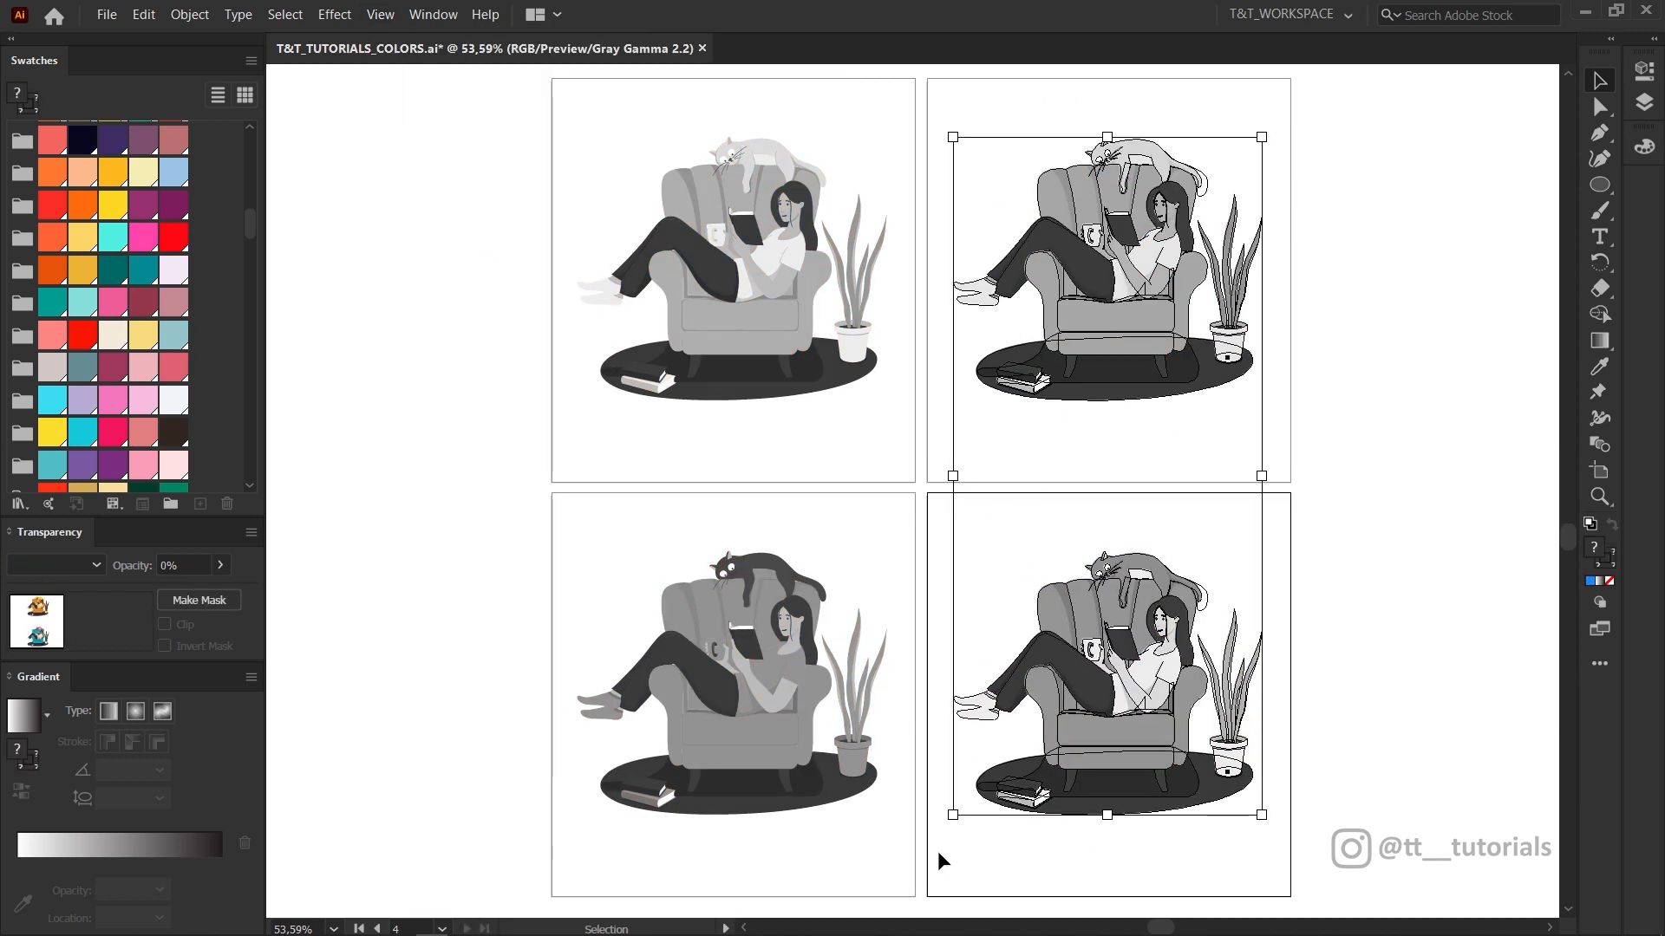
{"action": "key", "text": "Delete"}
{"action": "key", "text": "shift+o"}
{"action": "left_click", "coordinate": [1023, 283]}
{"action": "key", "text": "Delete"}
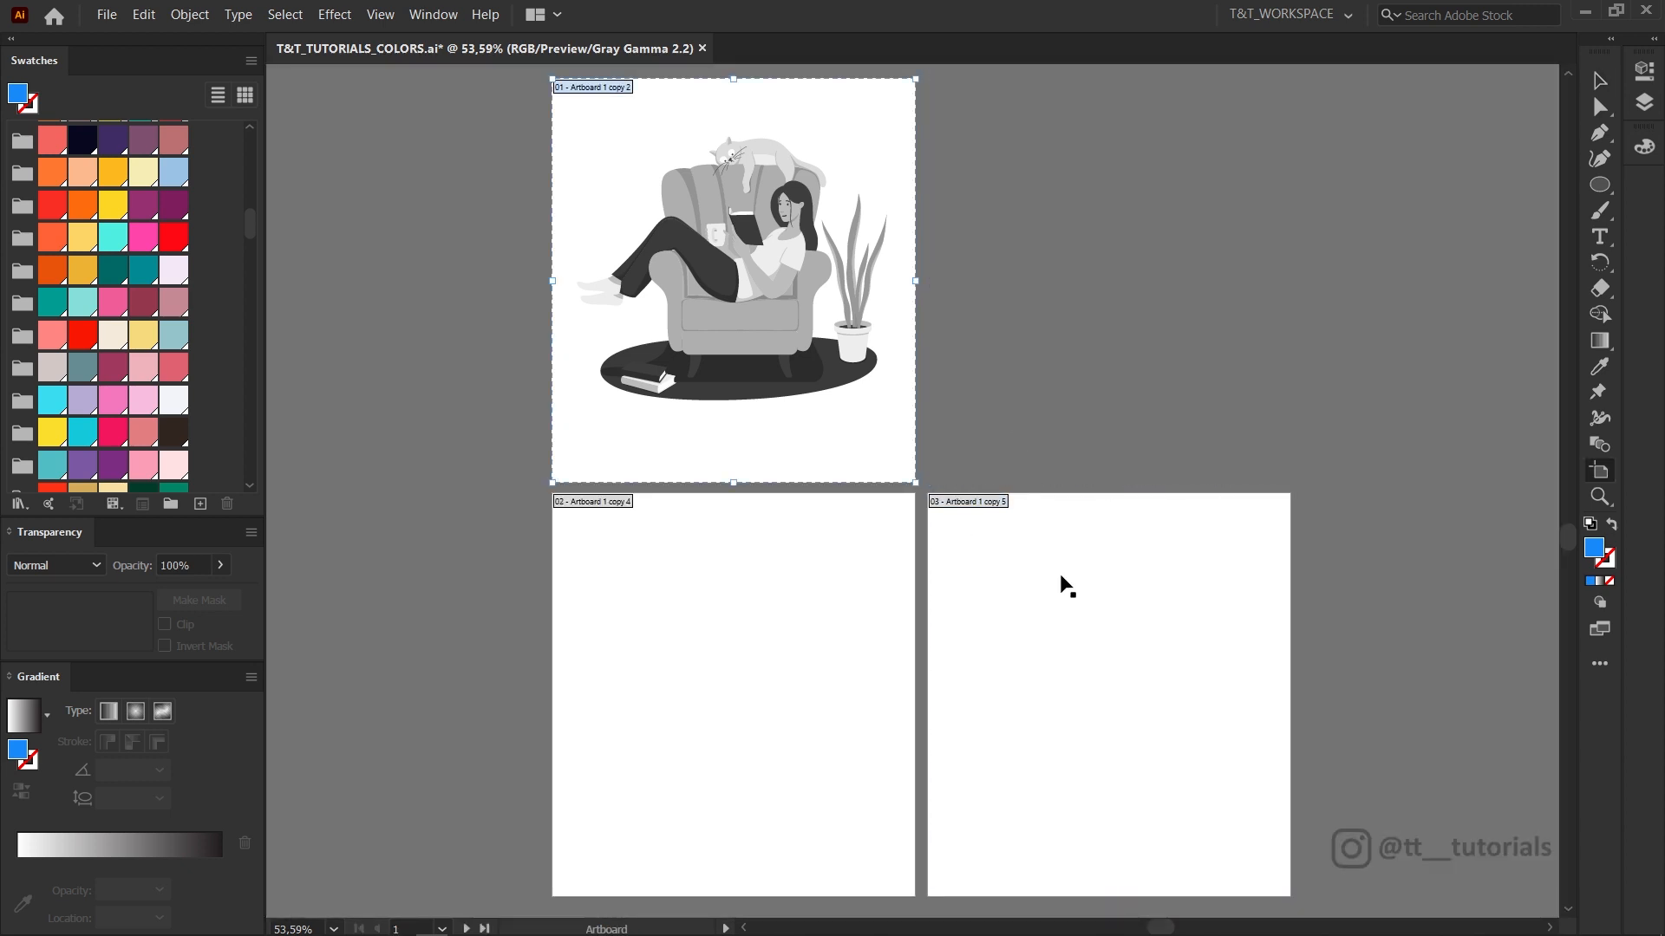
{"action": "left_click", "coordinate": [1063, 576]}
{"action": "key", "text": "Delete"}
{"action": "key", "text": "Delete"}
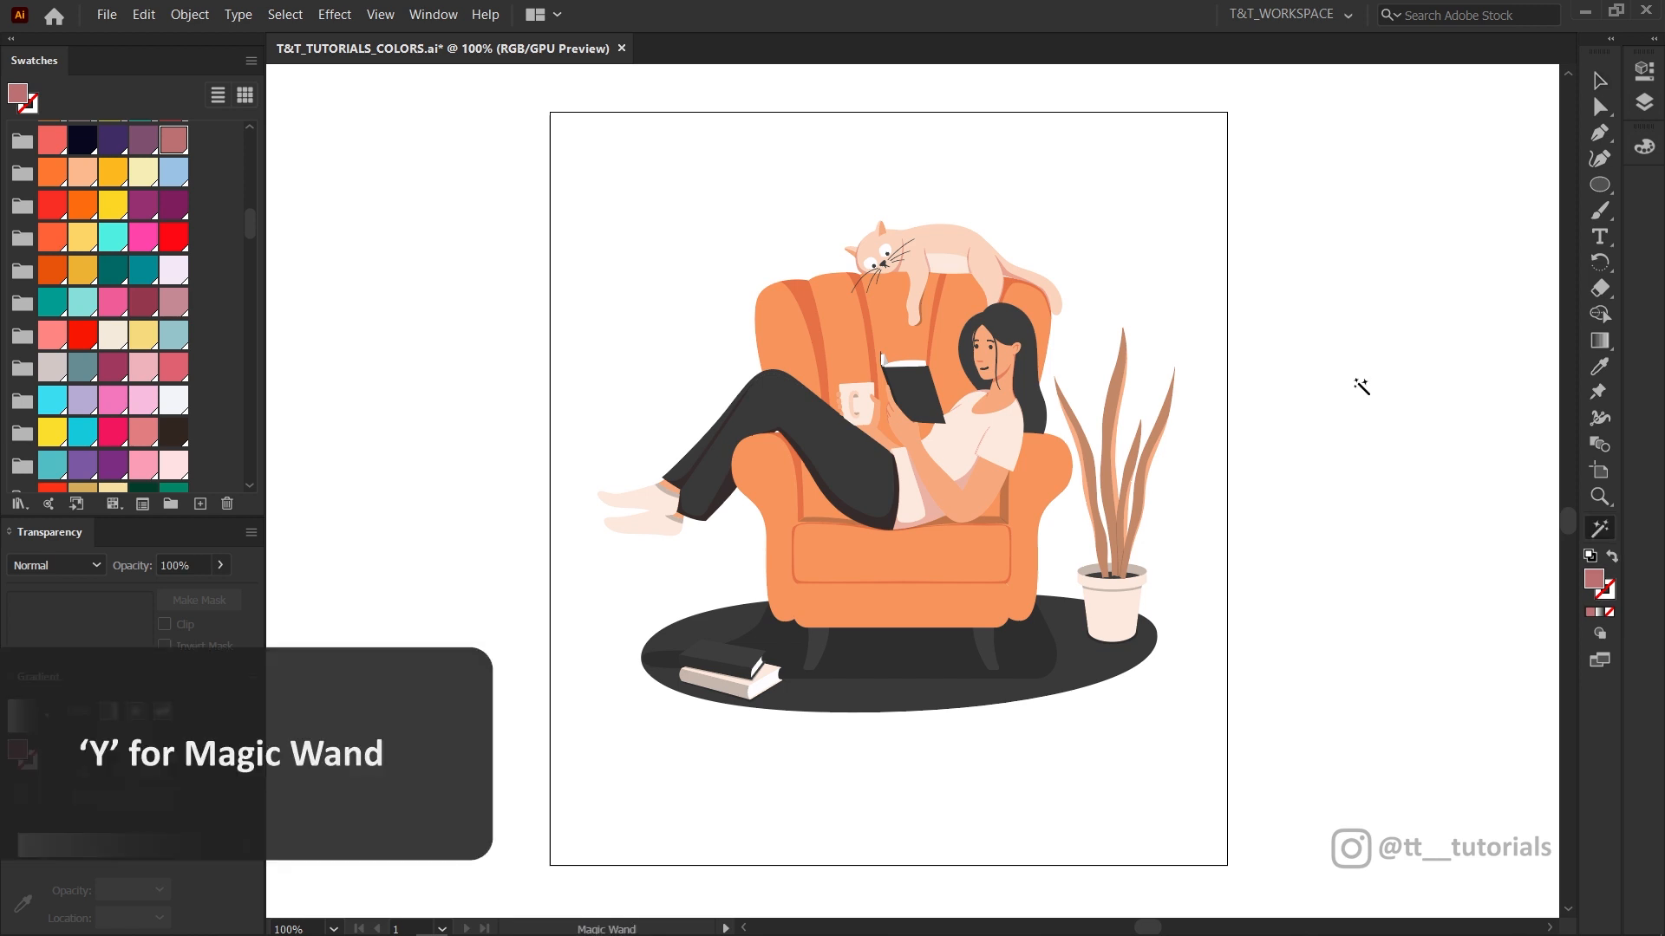
- Set the Magic Wand's fill color tolerance to 0 and use it to select the skin-colored shapes and the armchair's matching orange shapes
{"action": "key", "text": "y"}
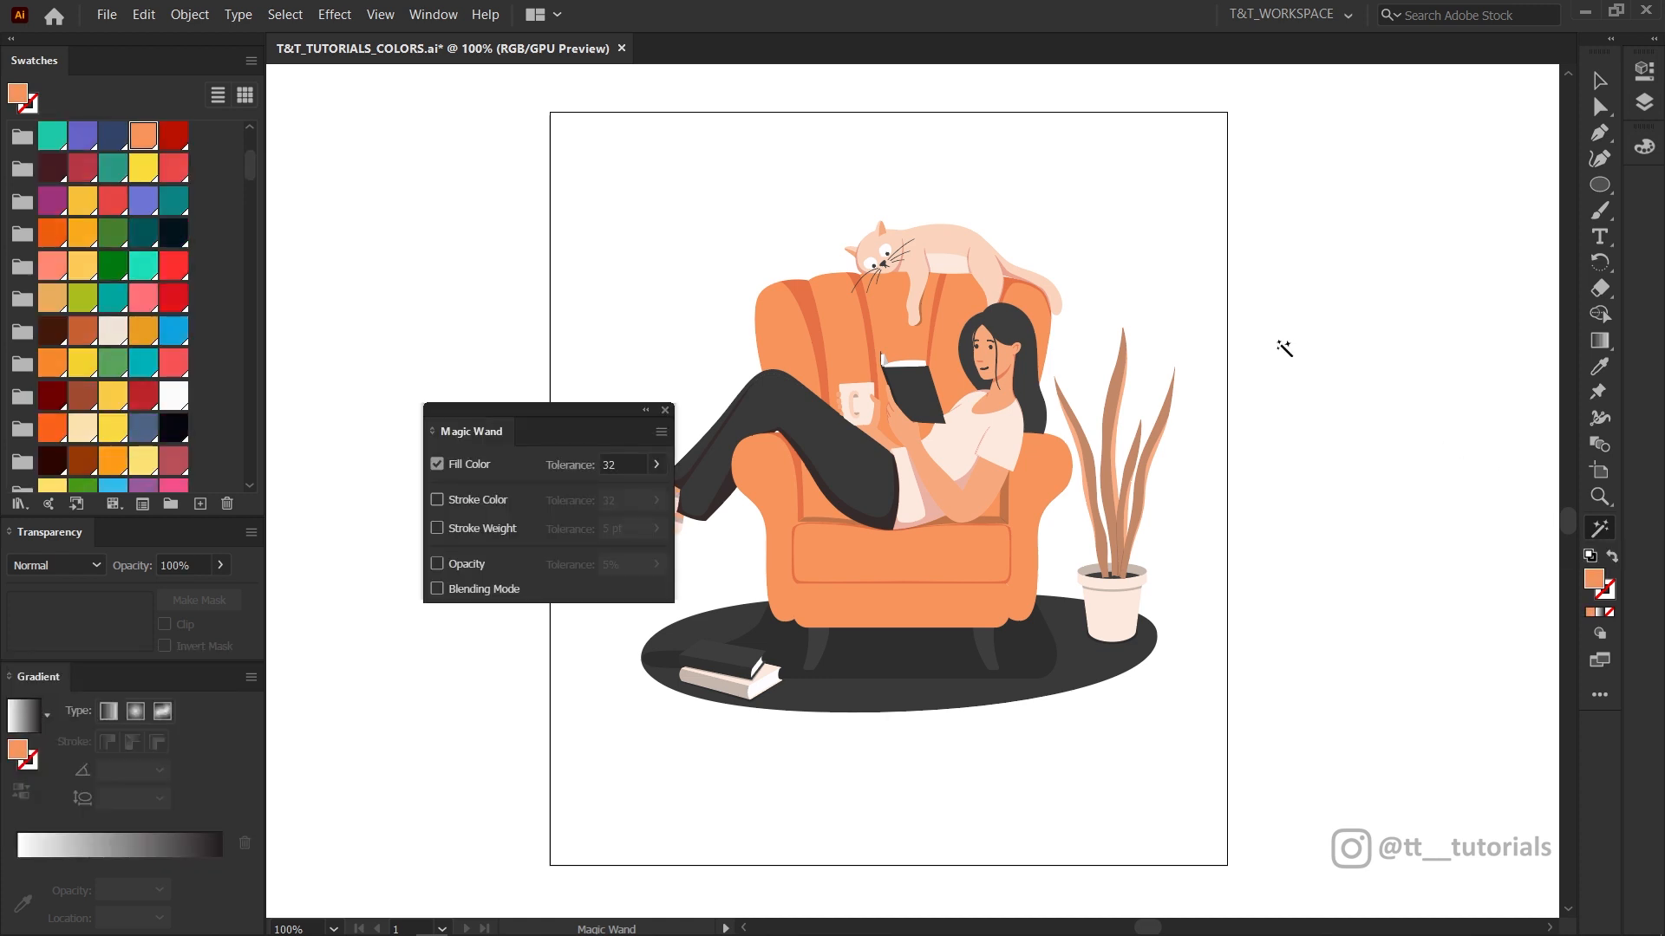
{"action": "left_click", "coordinate": [656, 465]}
{"action": "left_click_drag", "start_coordinate": [584, 495], "coordinate": [570, 501]}
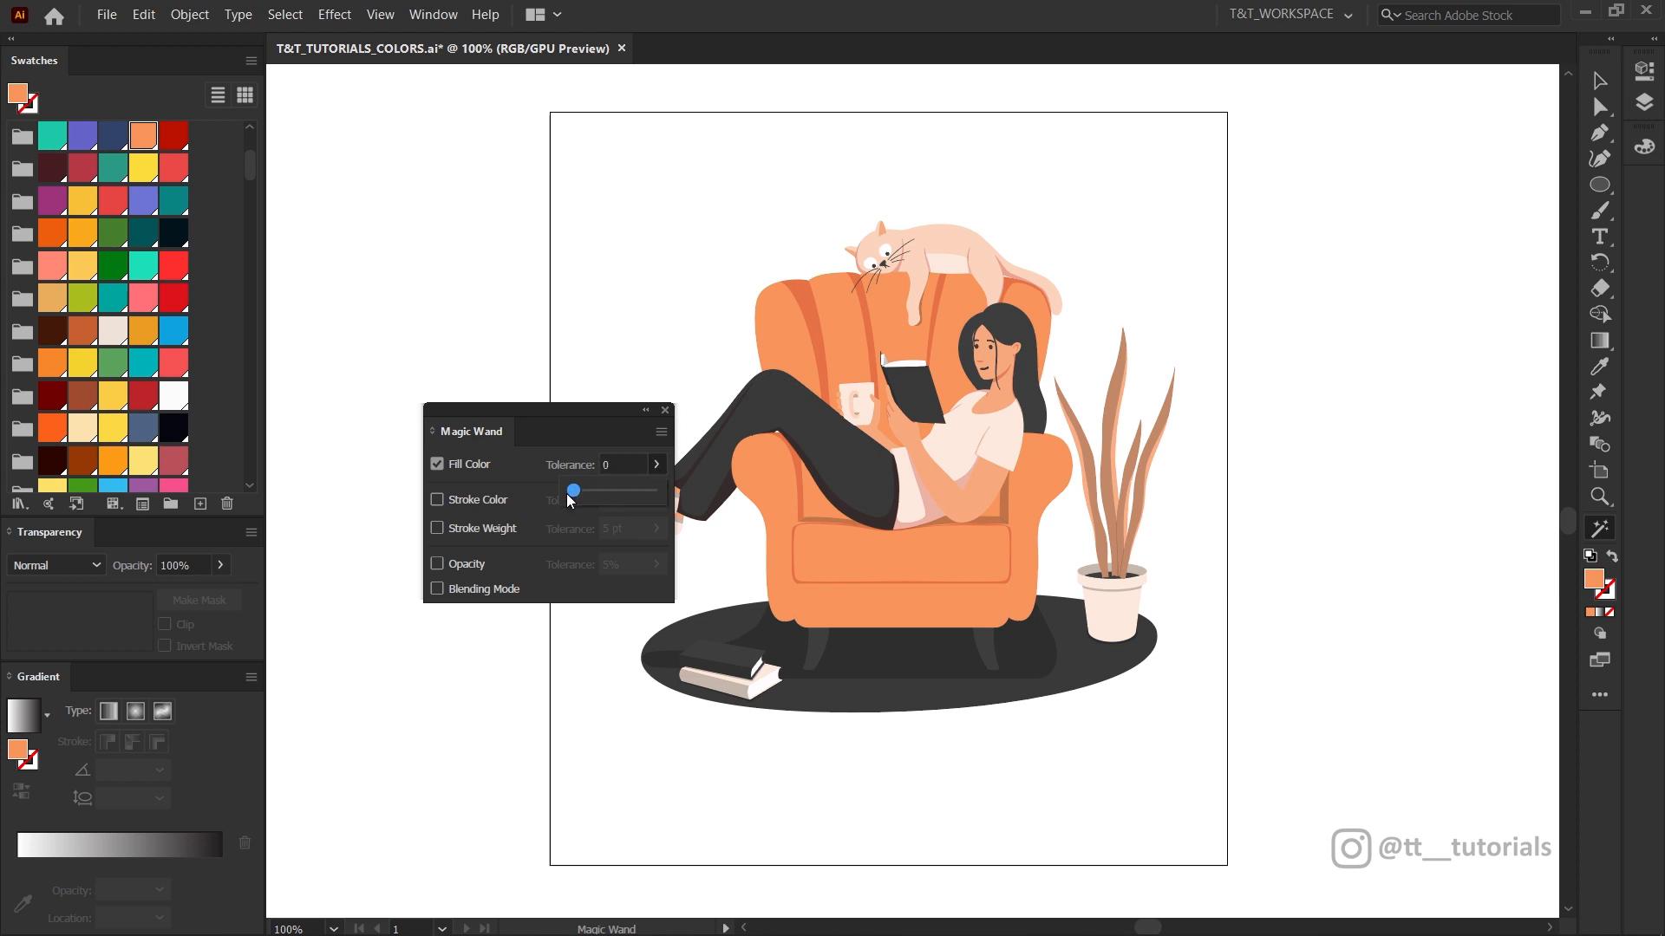
{"action": "left_click", "coordinate": [665, 410]}
{"action": "left_click", "coordinate": [665, 410]}
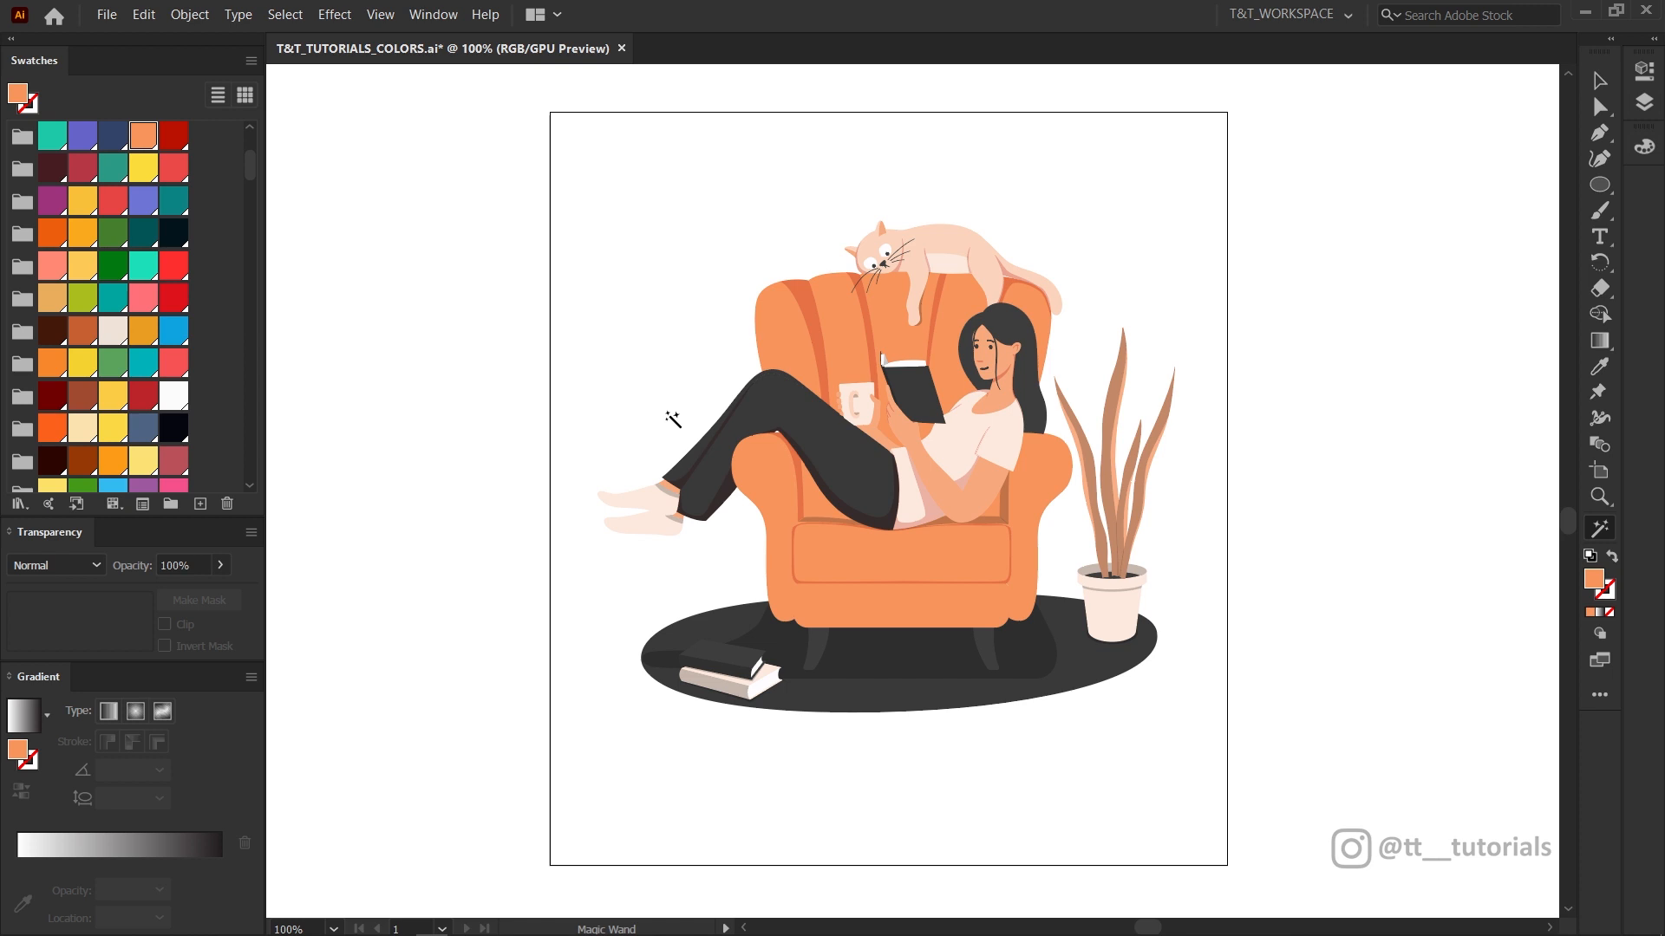
{"action": "left_click", "coordinate": [972, 507]}
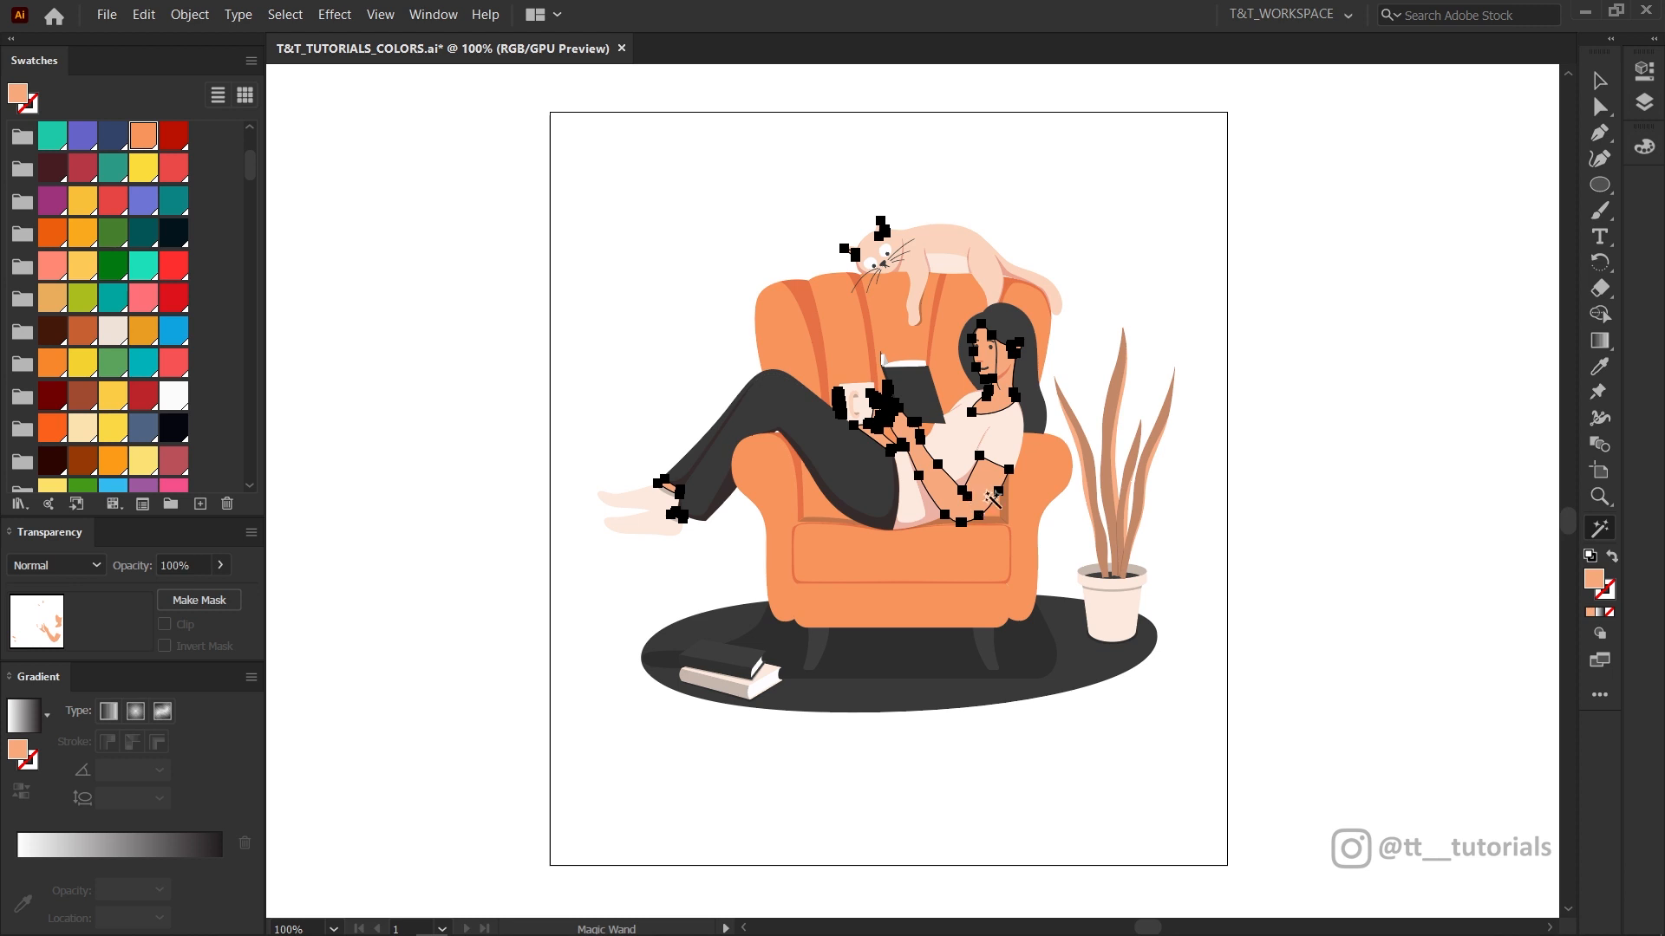
{"action": "left_click", "coordinate": [1053, 471]}
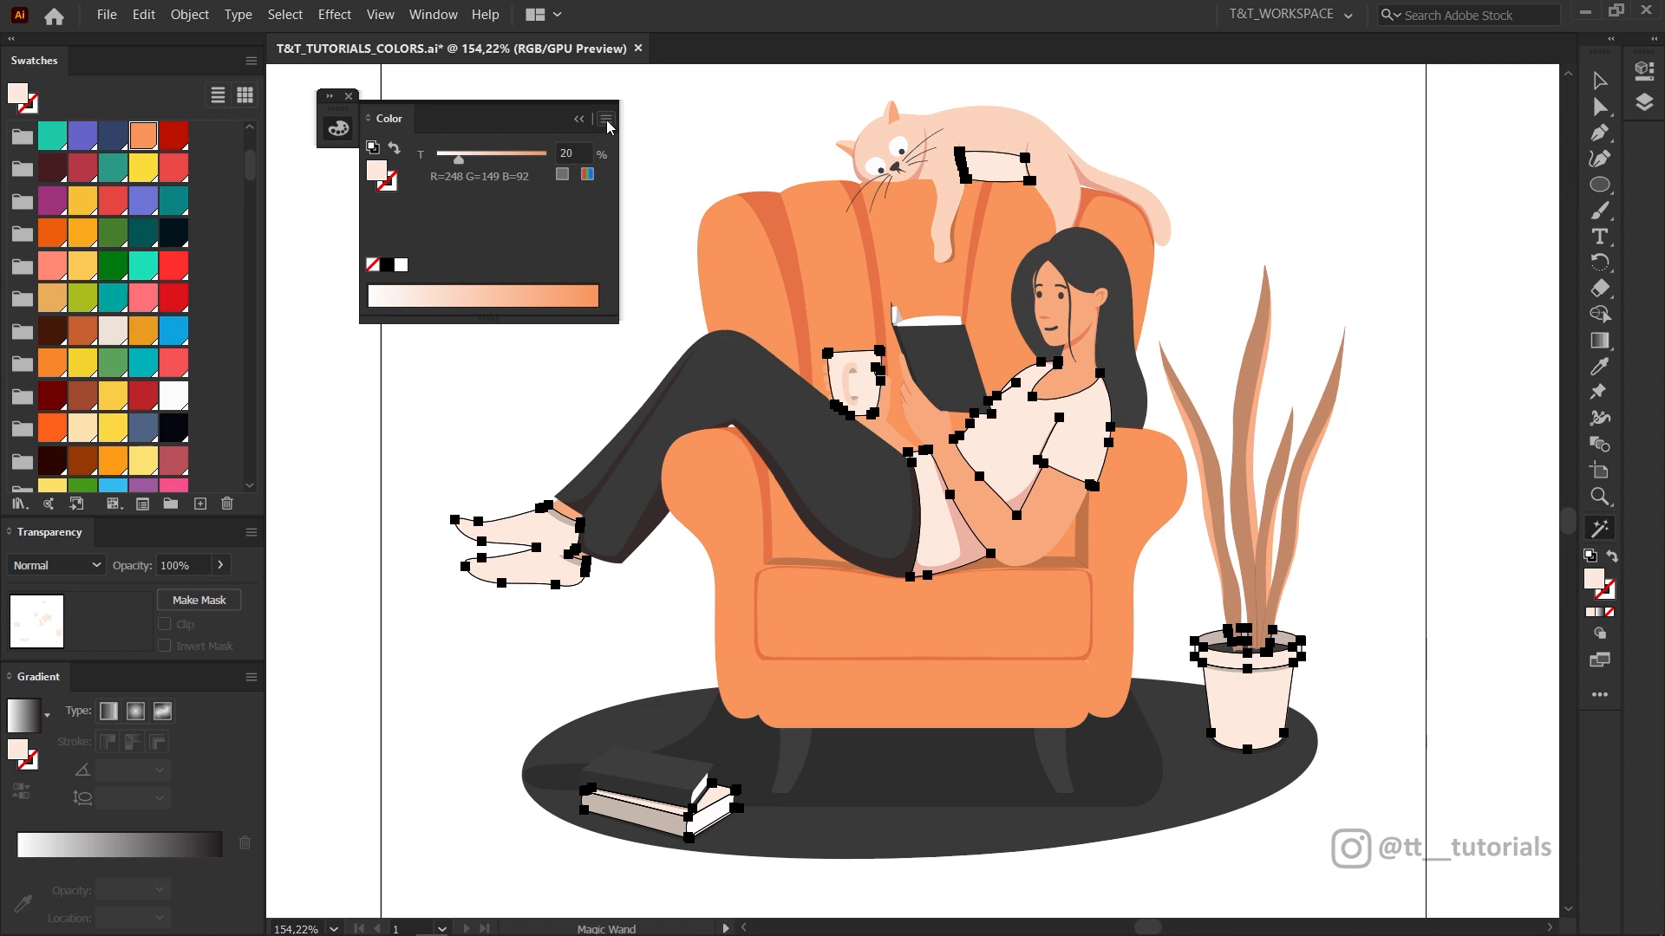
- Switch the color sliders to HSB and set the selected cream shapes to about 40% saturation and 87% brightness
{"action": "left_click", "coordinate": [606, 121]}
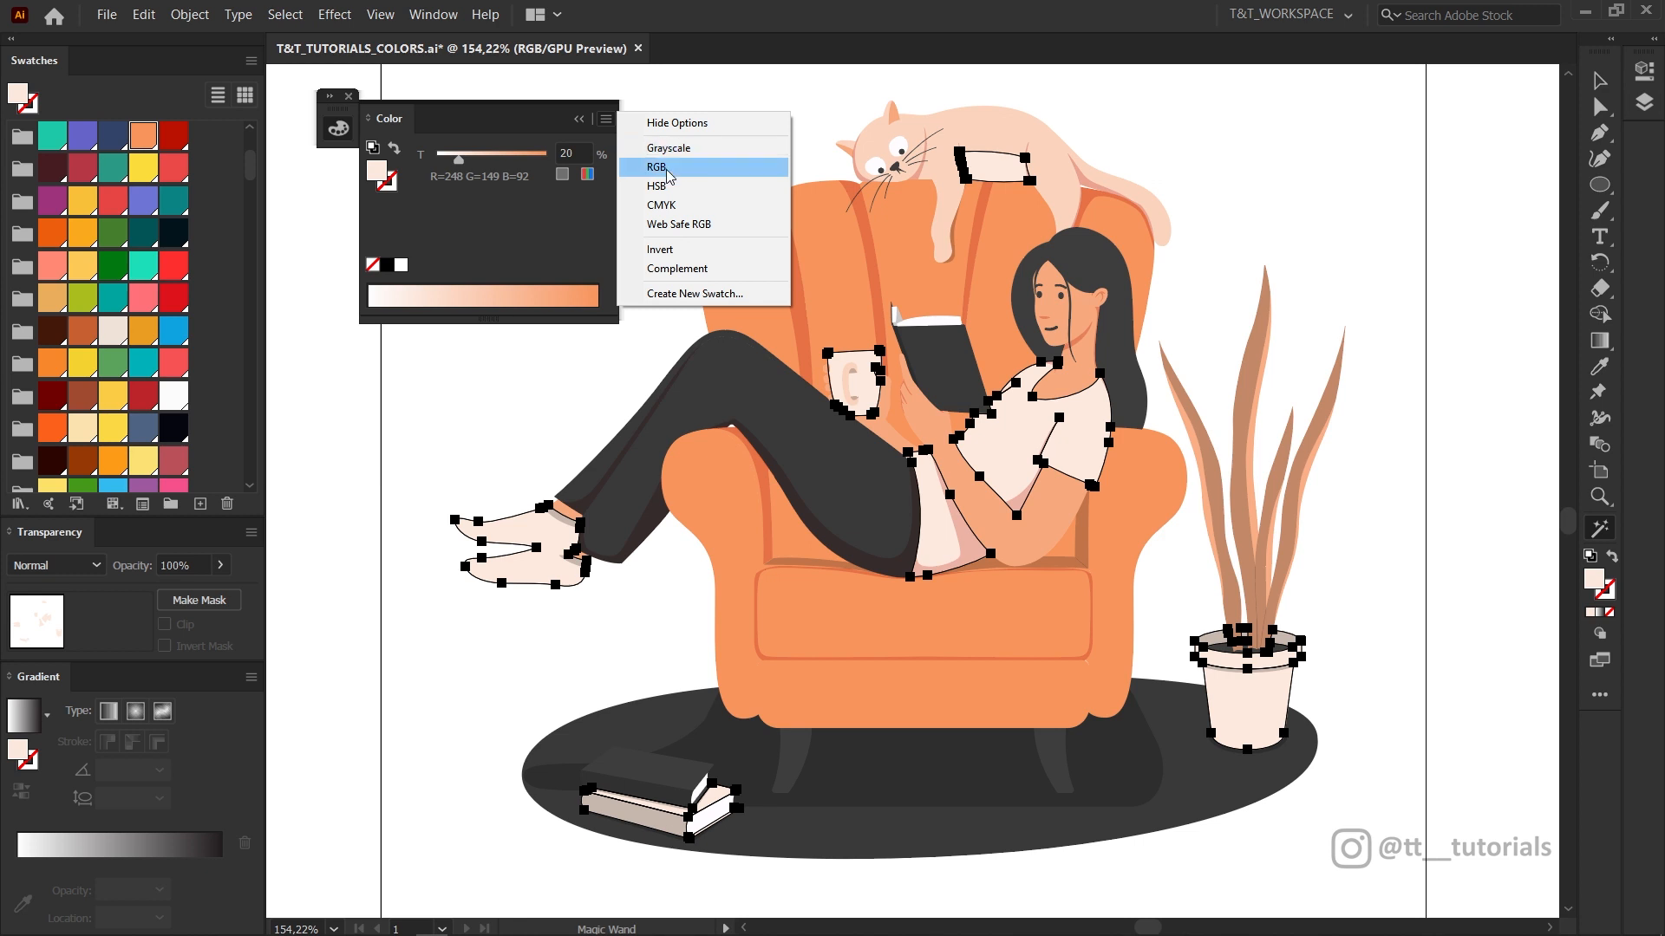
{"action": "left_click", "coordinate": [645, 189]}
{"action": "key", "text": "v"}
{"action": "mouse_move", "coordinate": [542, 231]}
{"action": "left_mouse_down"}
{"action": "mouse_move", "coordinate": [501, 231]}
{"action": "mouse_move", "coordinate": [528, 227]}
{"action": "left_mouse_up"}
{"action": "left_click_drag", "start_coordinate": [450, 194], "coordinate": [472, 195]}
- Turn on the grayscale proof and adjust the selected shapes to about 22% saturation and 55% brightness
{"action": "left_click", "coordinate": [381, 14]}
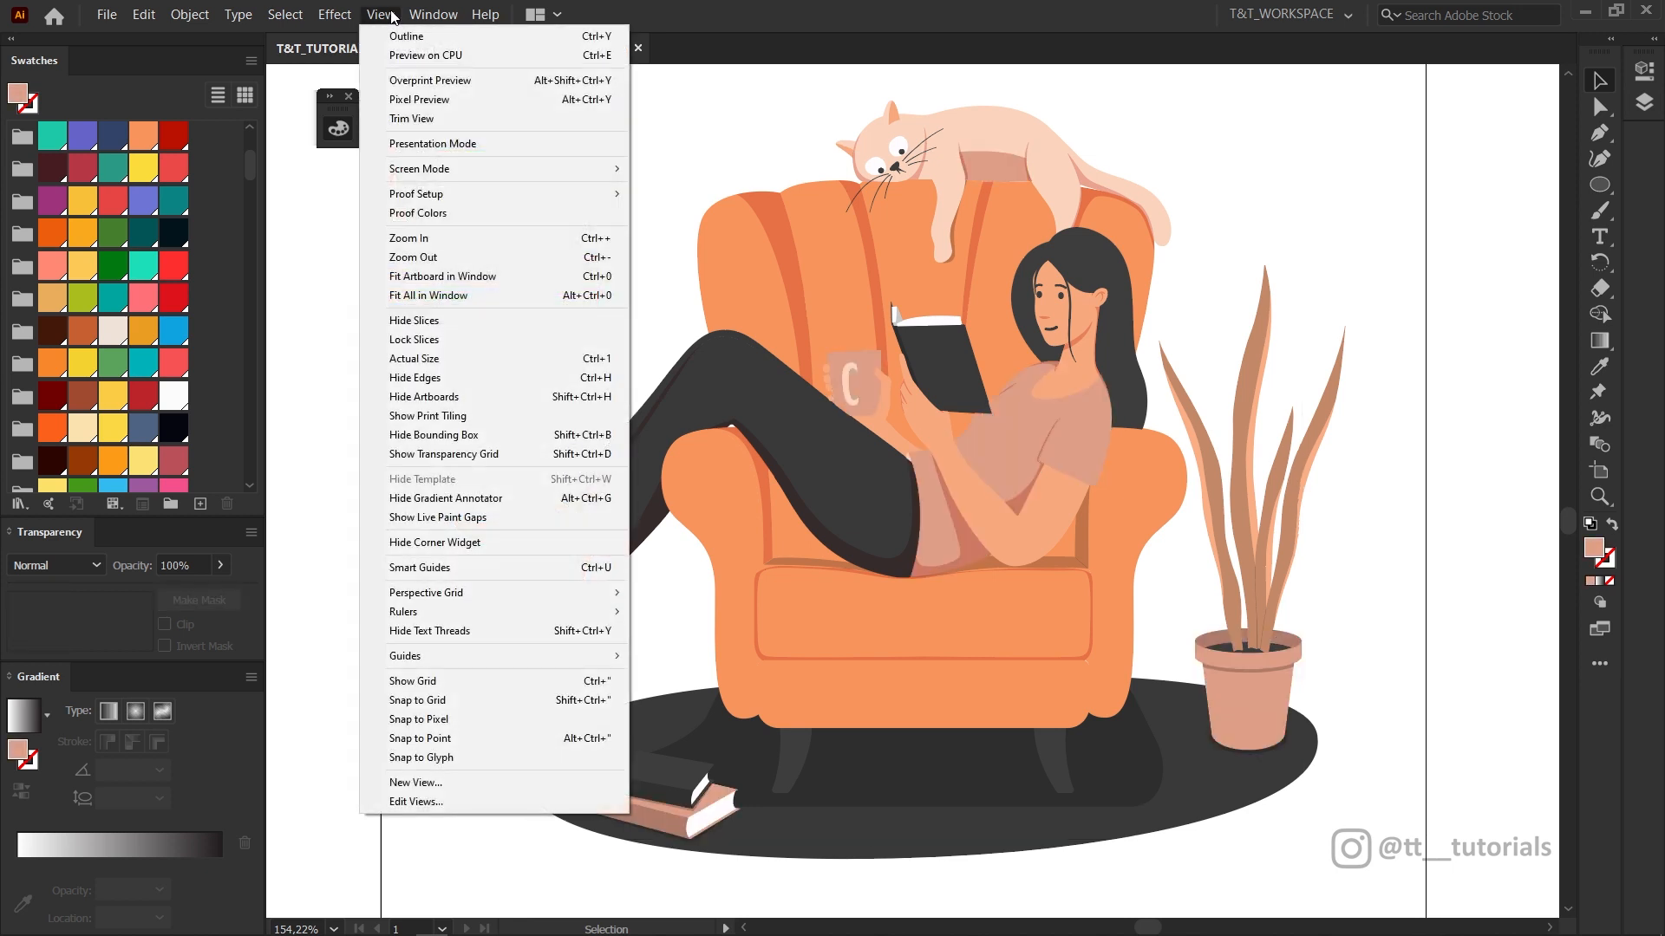
{"action": "left_click", "coordinate": [423, 213]}
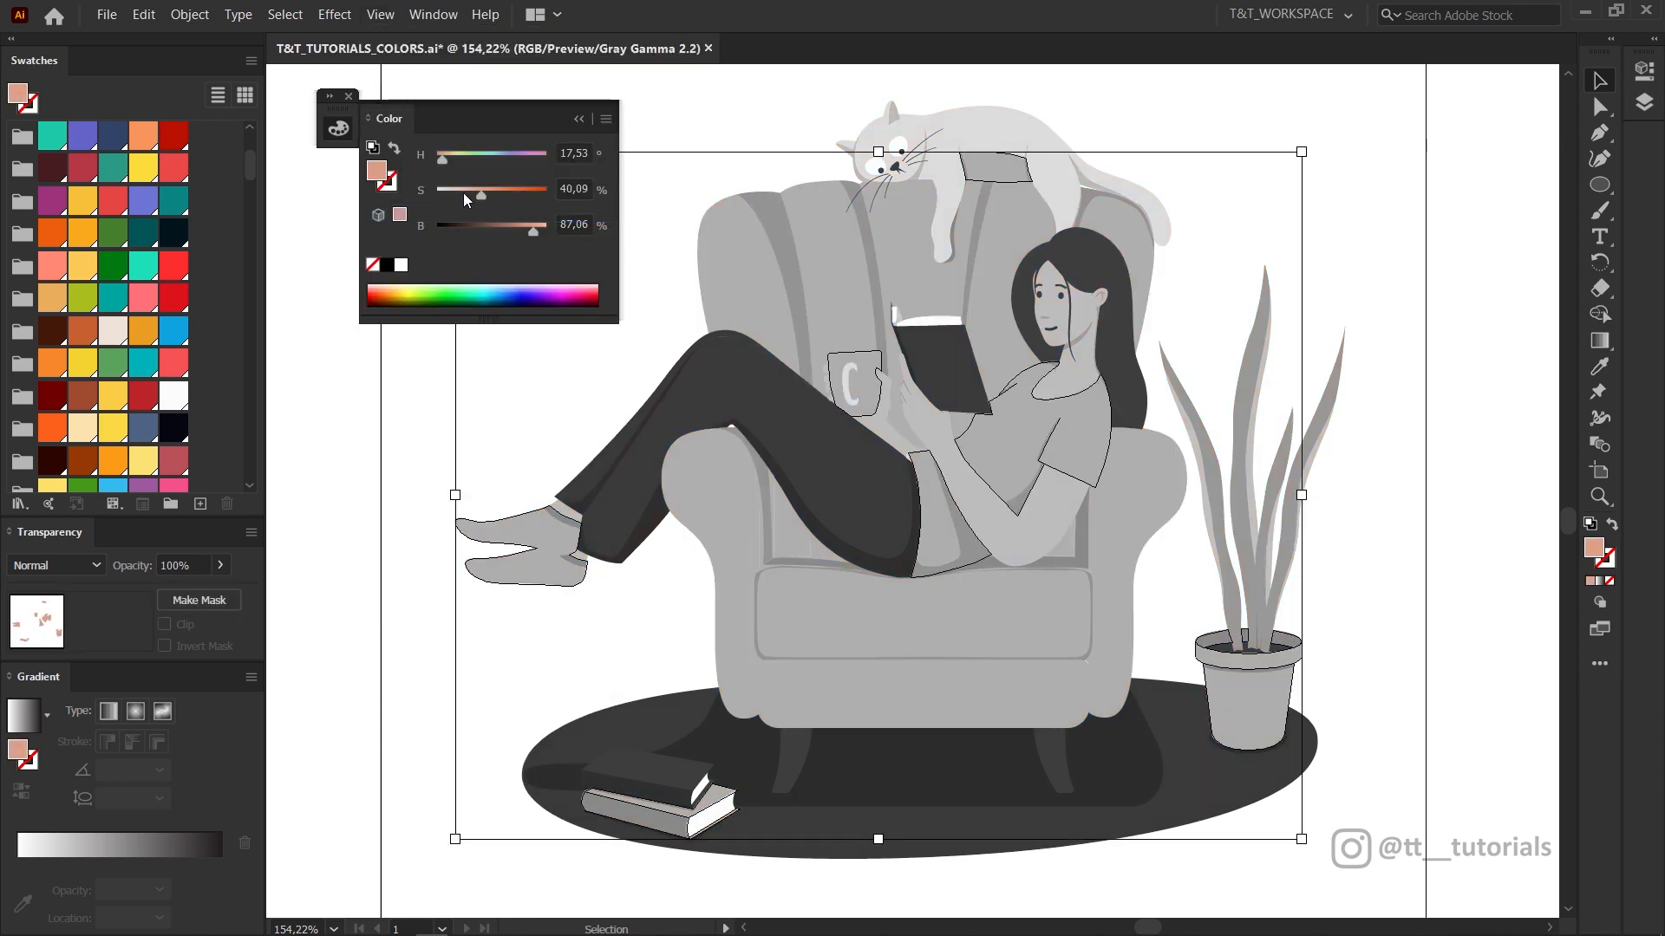
{"action": "left_click_drag", "start_coordinate": [474, 195], "coordinate": [497, 227]}
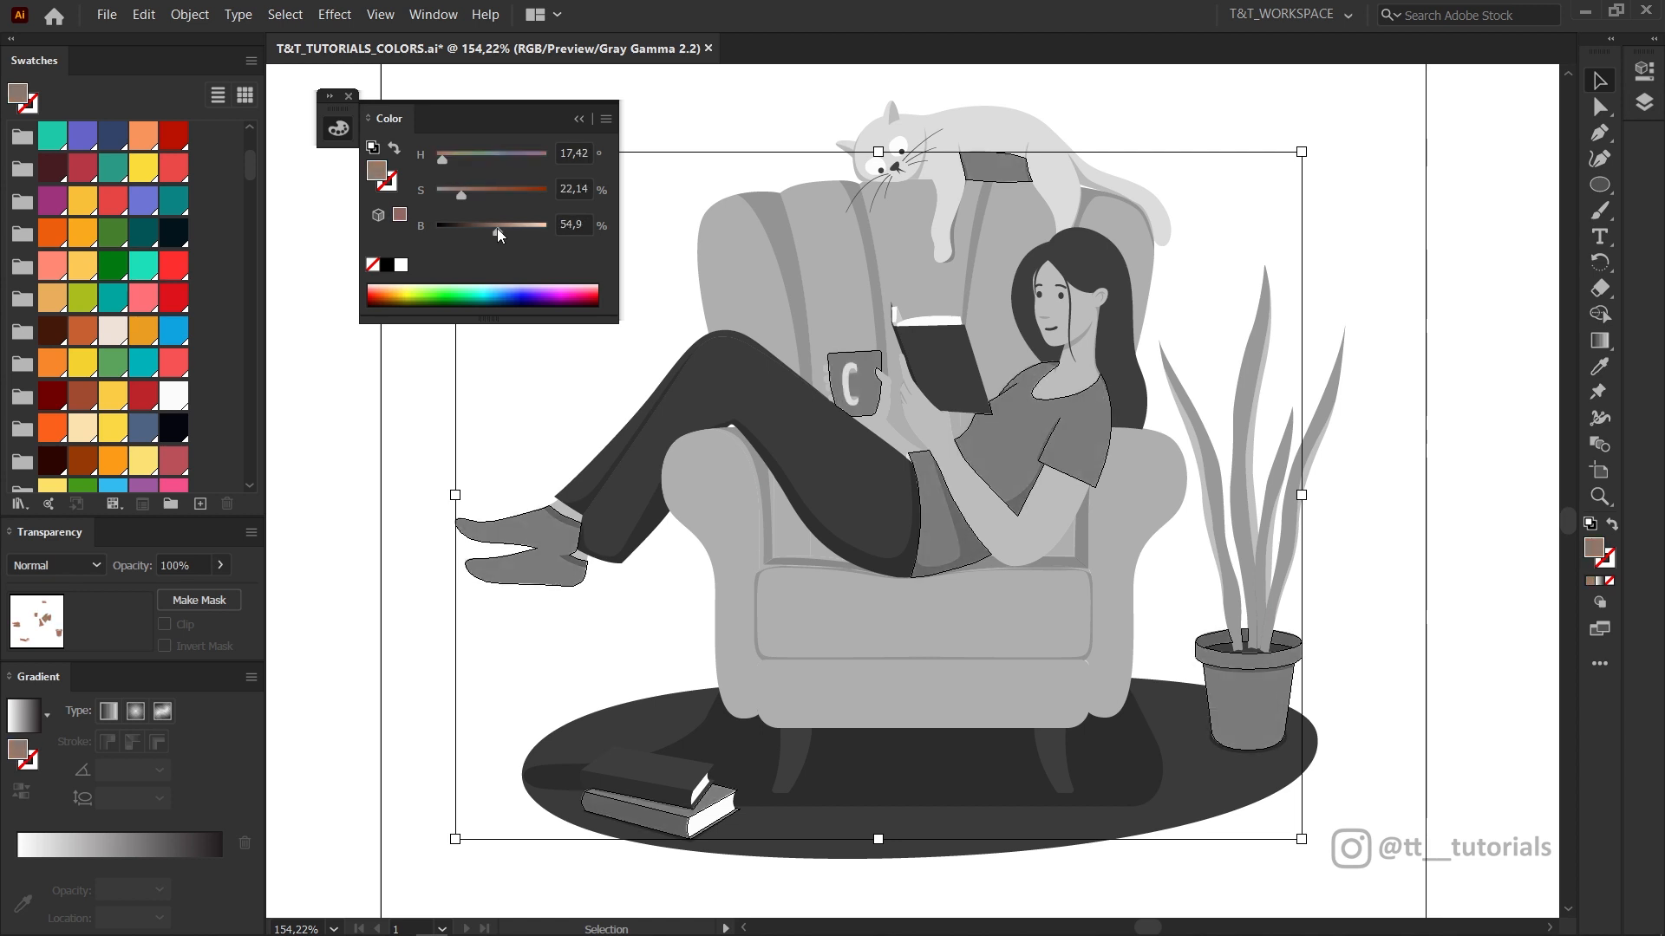
- Turn off the grayscale proof and use the Eyedropper to give the brown patch on the cat's back the cat's body color
{"action": "left_click", "coordinate": [381, 15]}
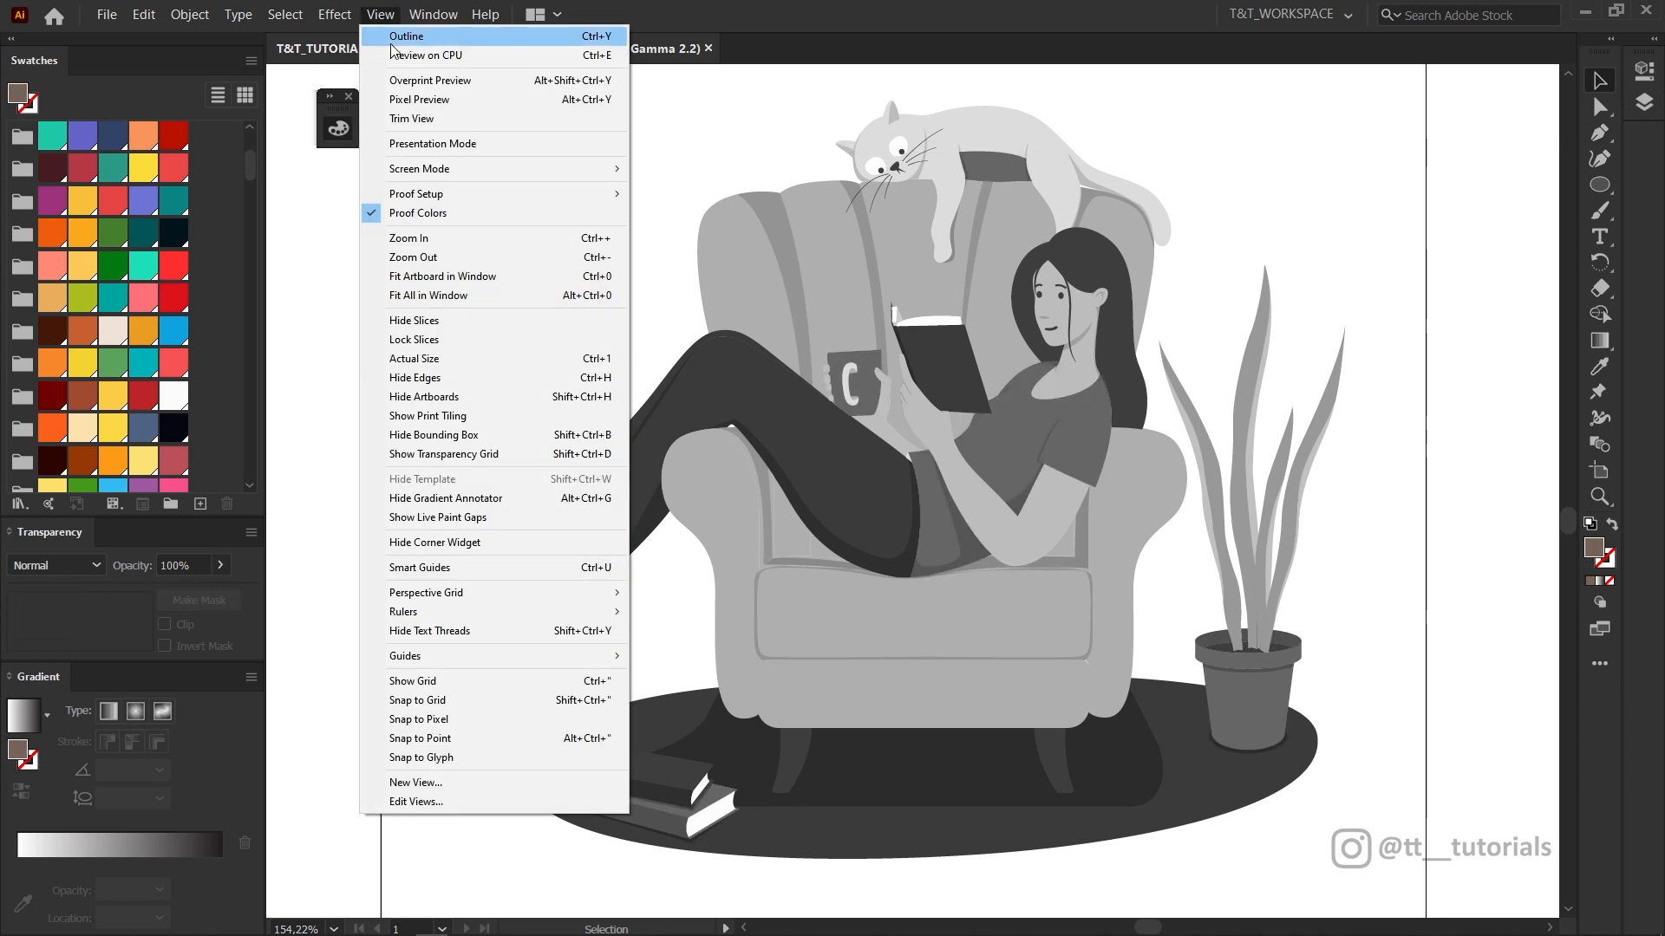
{"action": "left_click", "coordinate": [414, 212]}
{"action": "left_click", "coordinate": [997, 174]}
{"action": "key", "text": "i"}
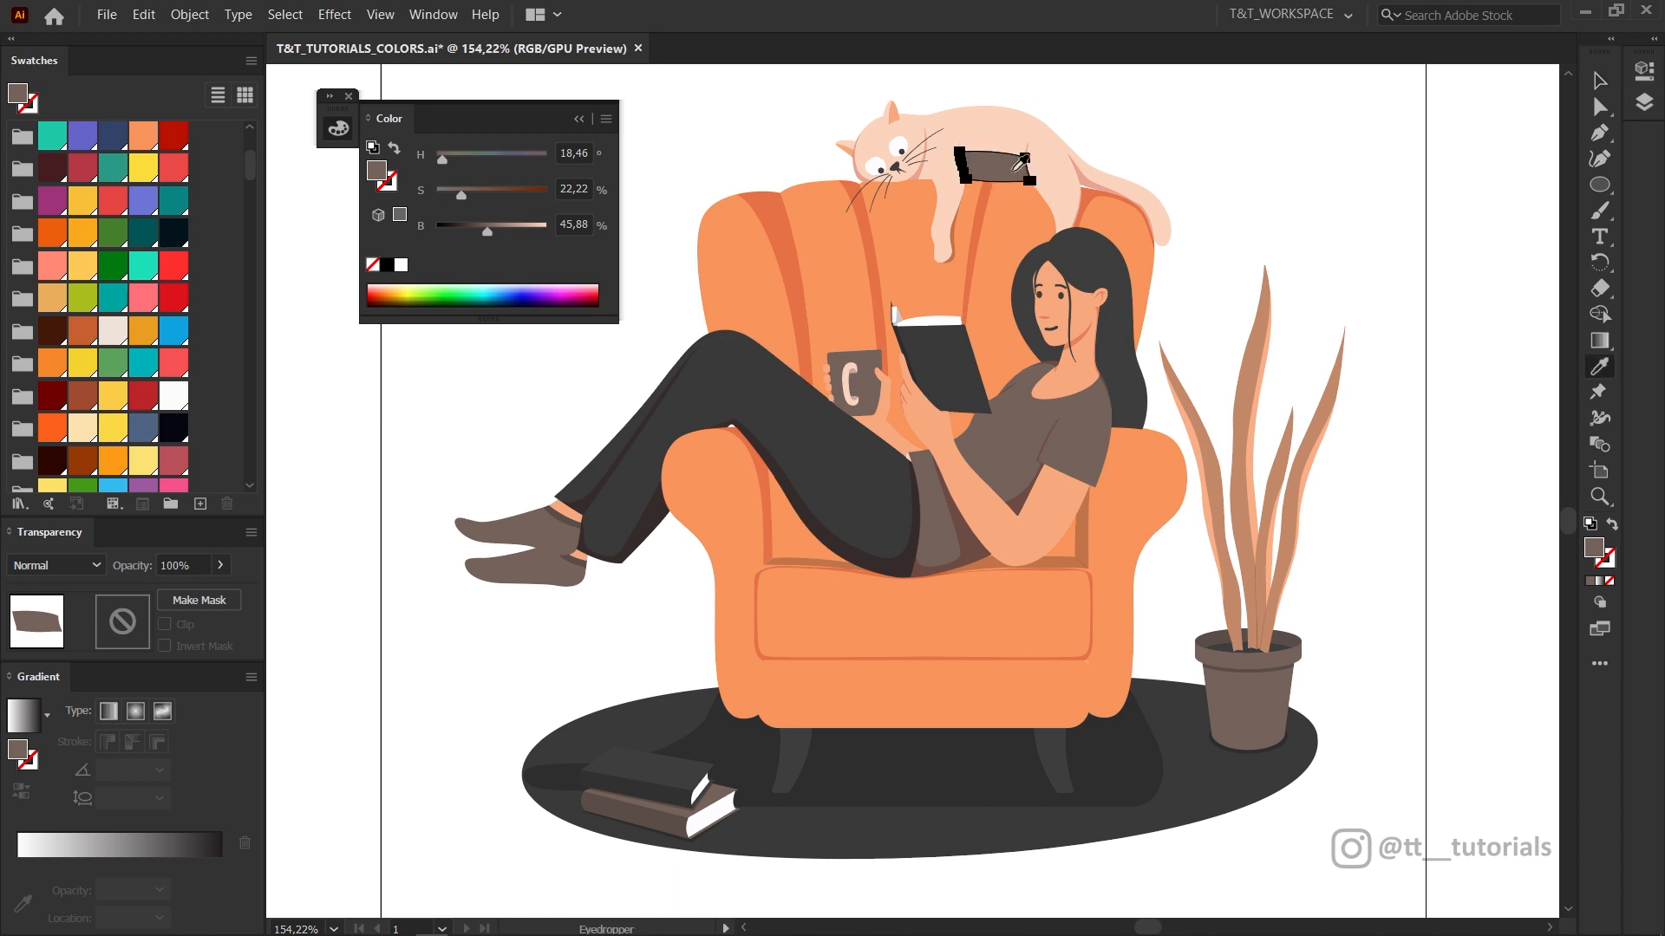
{"action": "left_click", "coordinate": [989, 130]}
{"action": "key", "text": "v"}
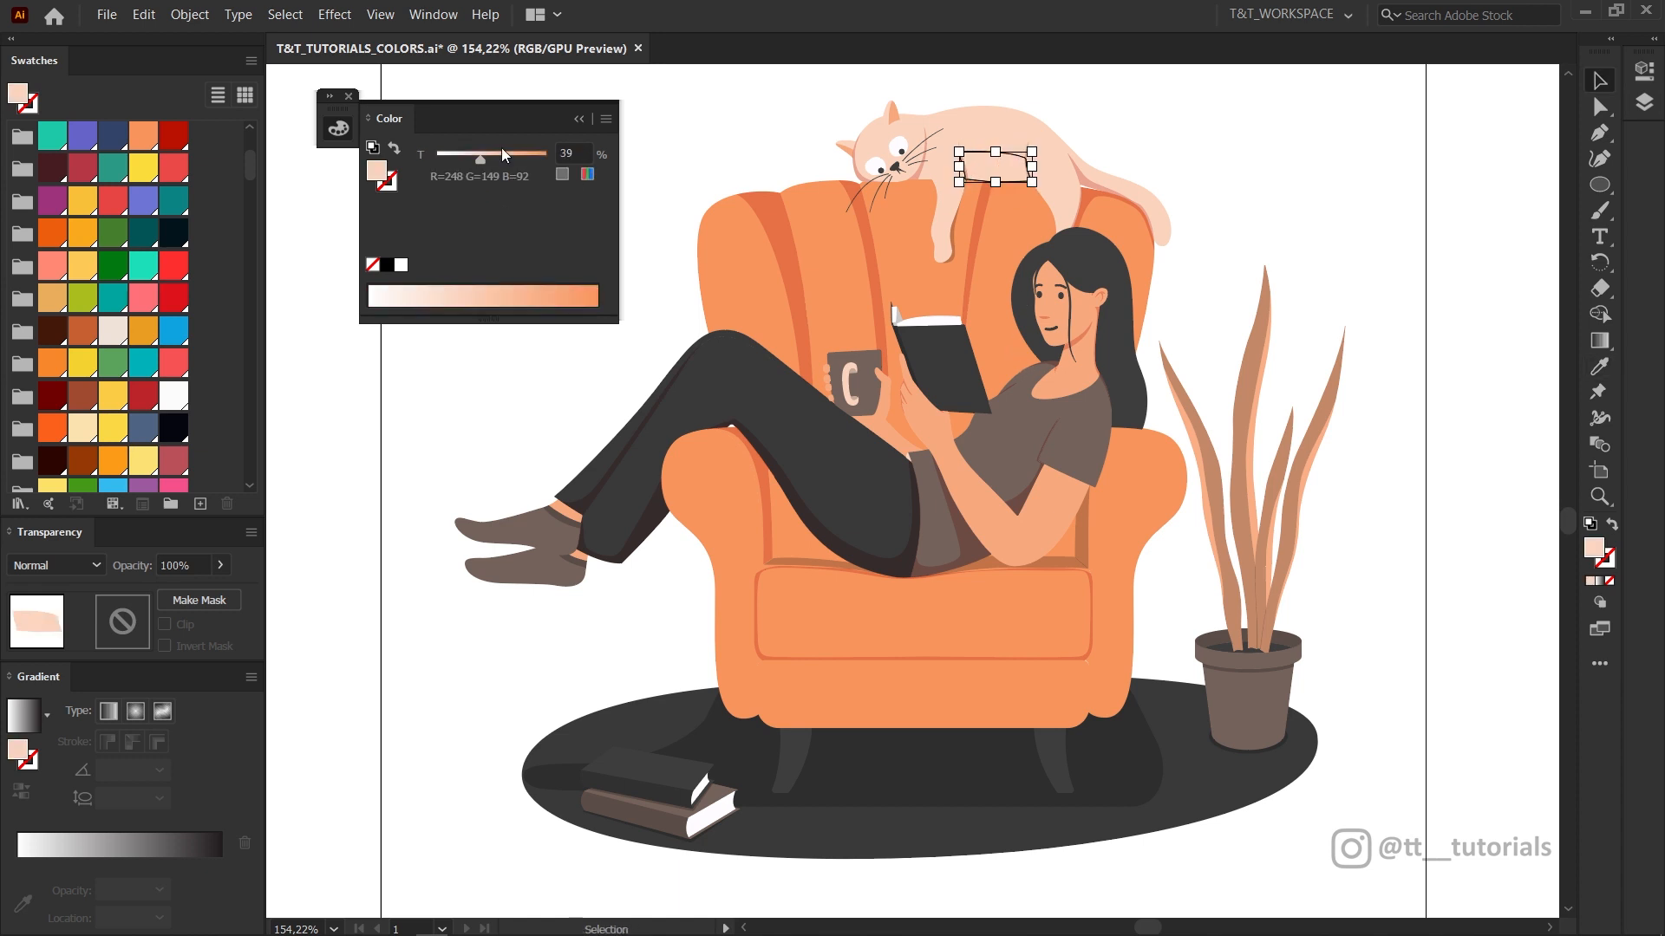
- Switch the color sliders to HSB, set the cat's back patch to 50% saturation, and deselect it
{"action": "left_click", "coordinate": [606, 119]}
{"action": "left_click", "coordinate": [669, 183]}
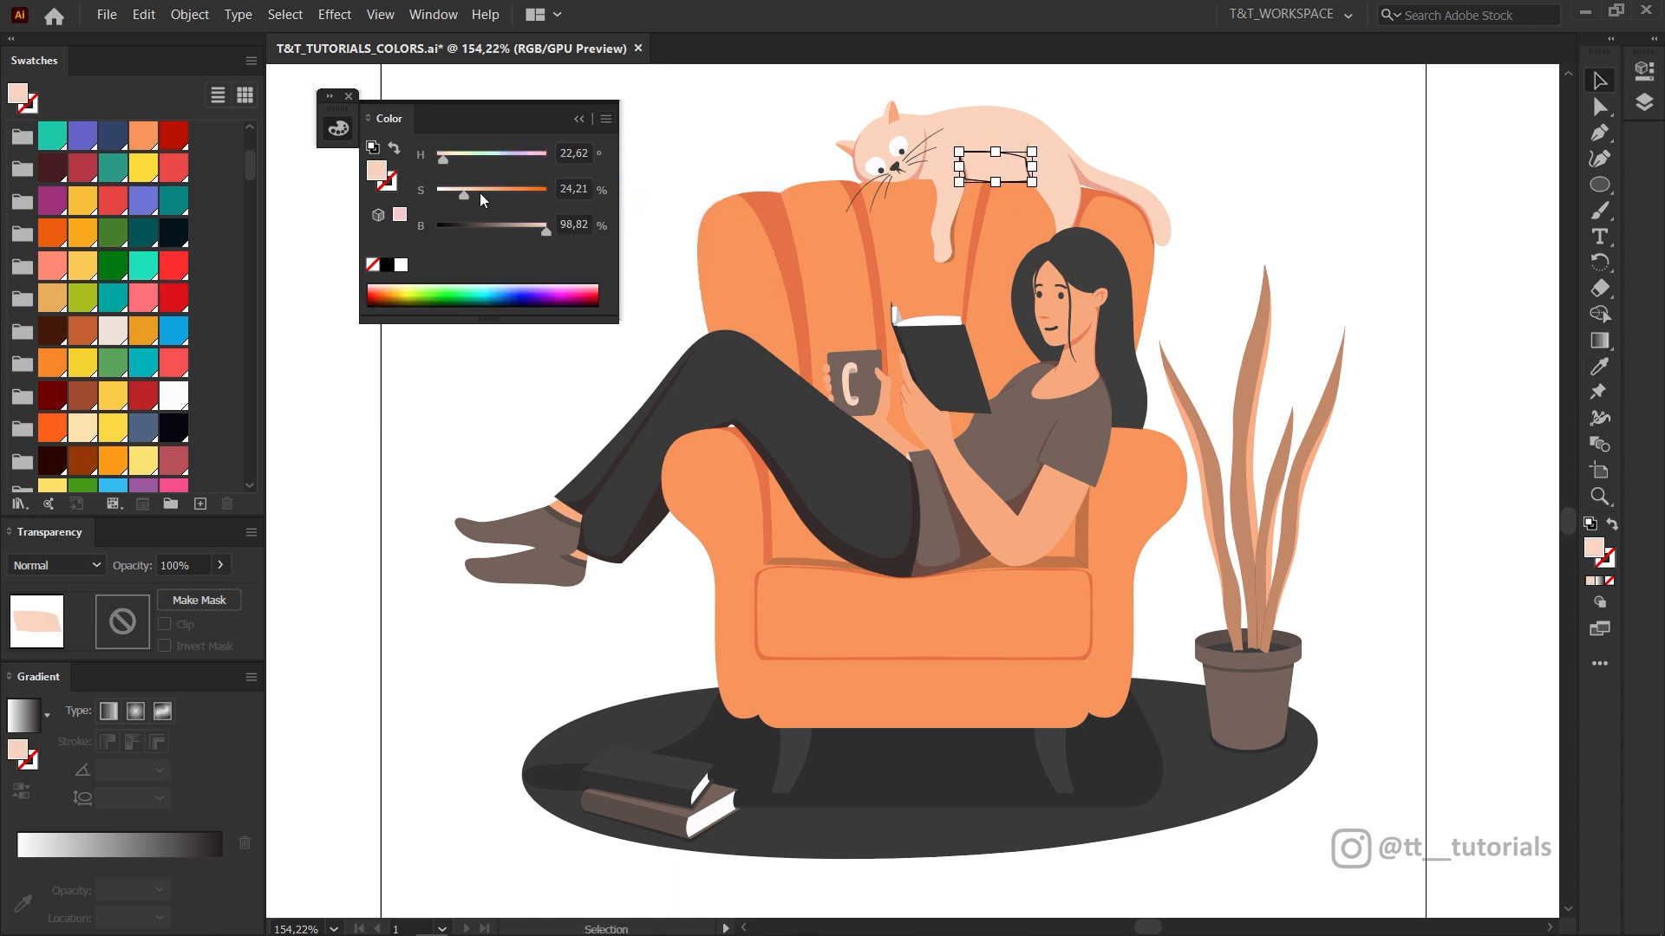
{"action": "left_click_drag", "start_coordinate": [481, 189], "coordinate": [492, 190]}
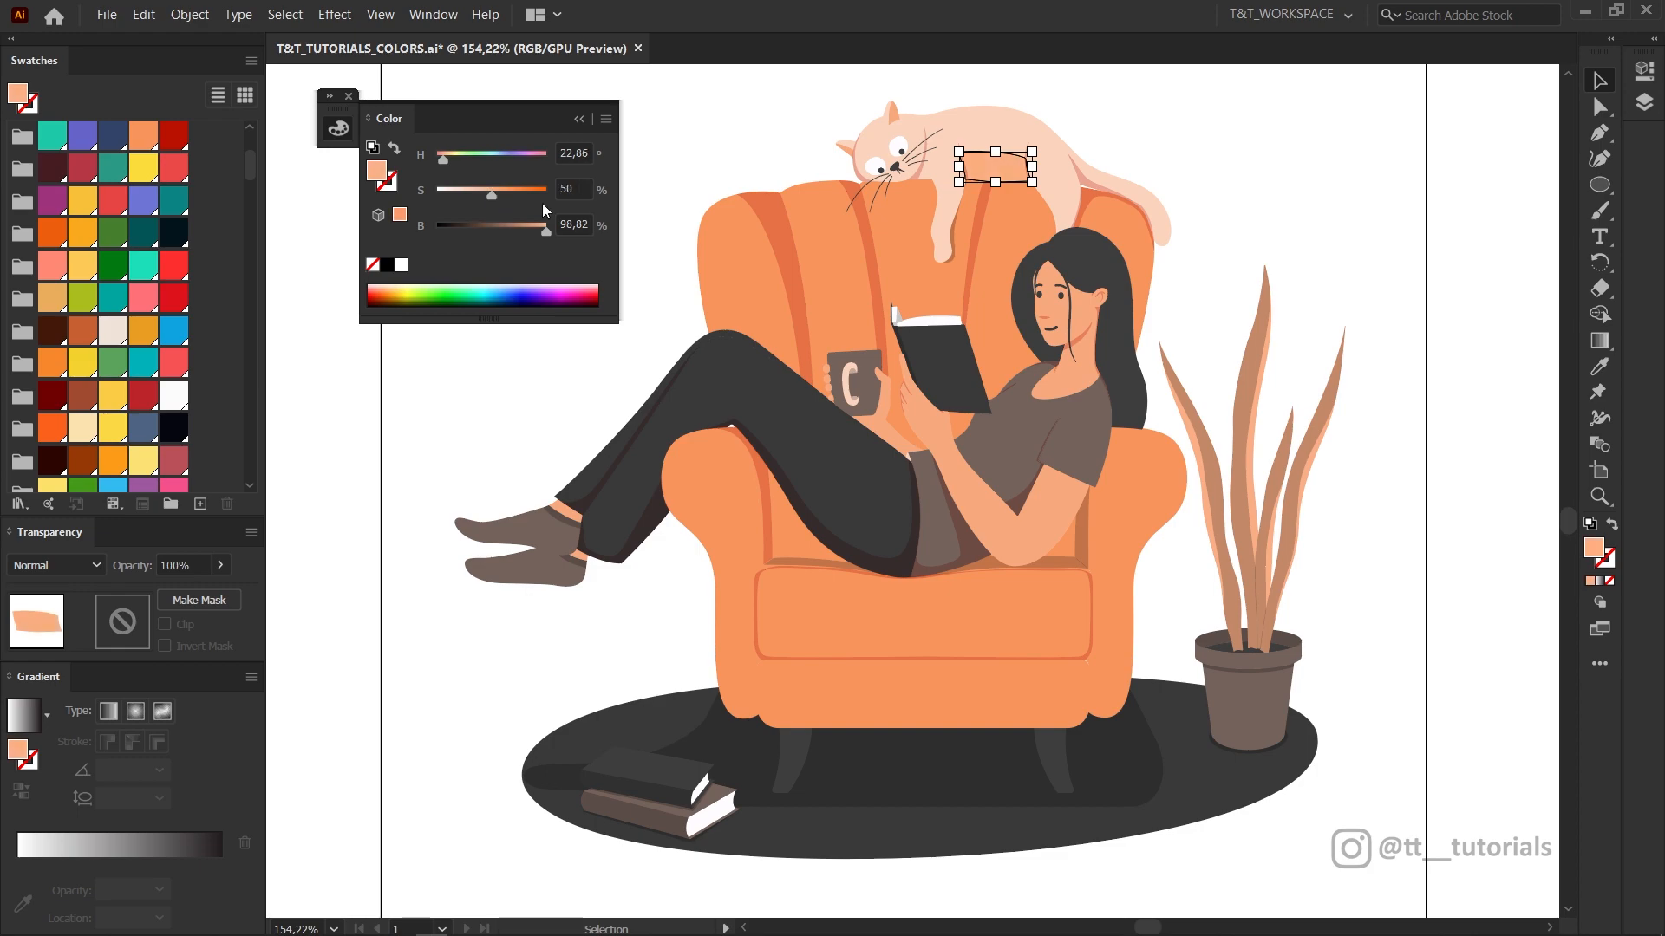
{"action": "left_click", "coordinate": [694, 116]}
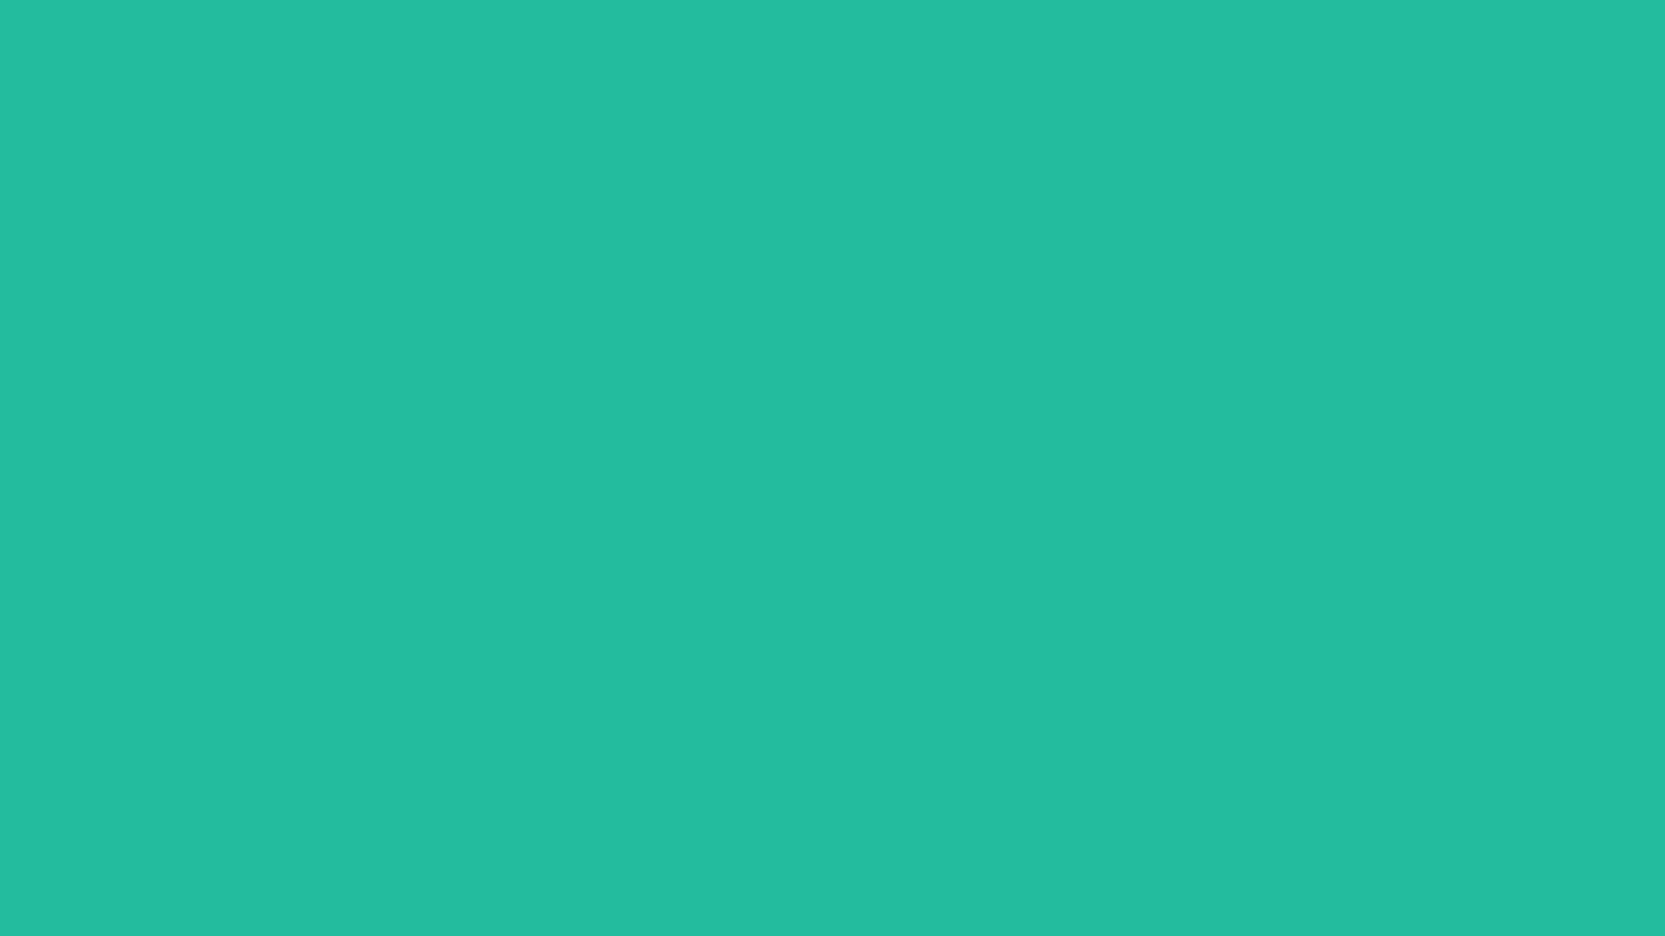